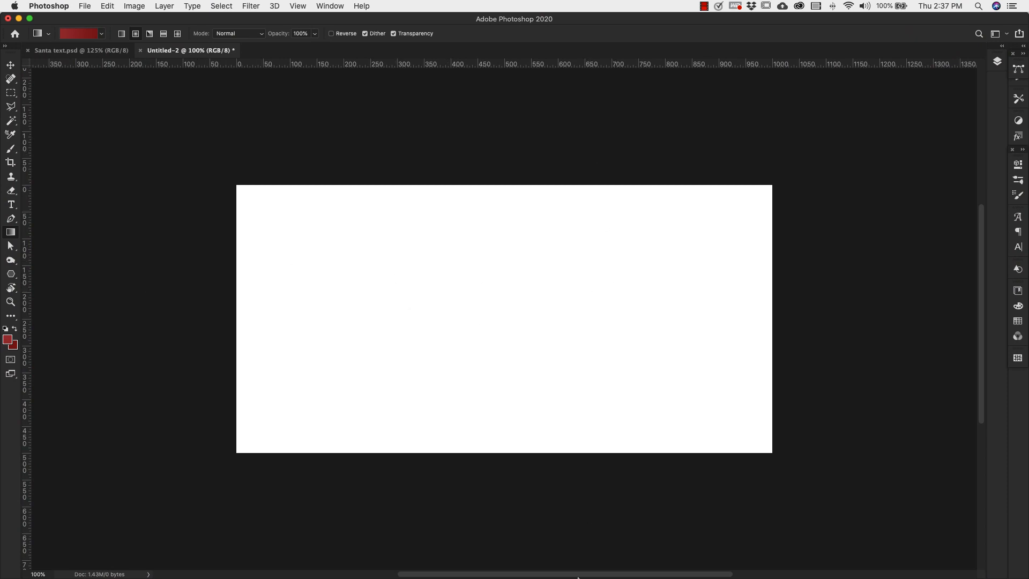
# - Add a horizontal and a vertical guide that cross at the canvas centre, and show the document's layers
pyautogui.moveTo(357, 64); pyautogui.dragTo(366, 319)
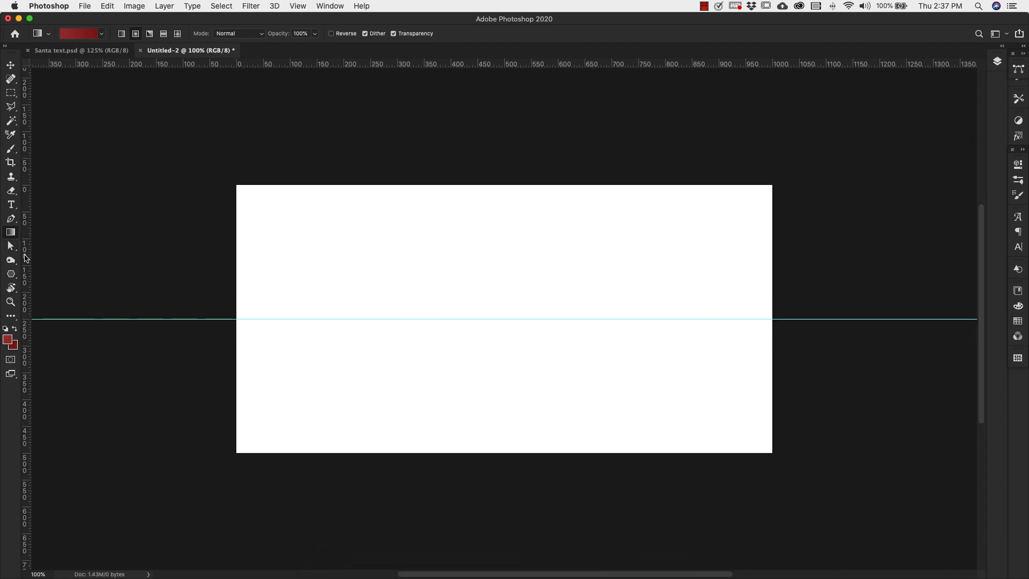
pyautogui.moveTo(26, 258); pyautogui.dragTo(504, 294)
pyautogui.press('F7')
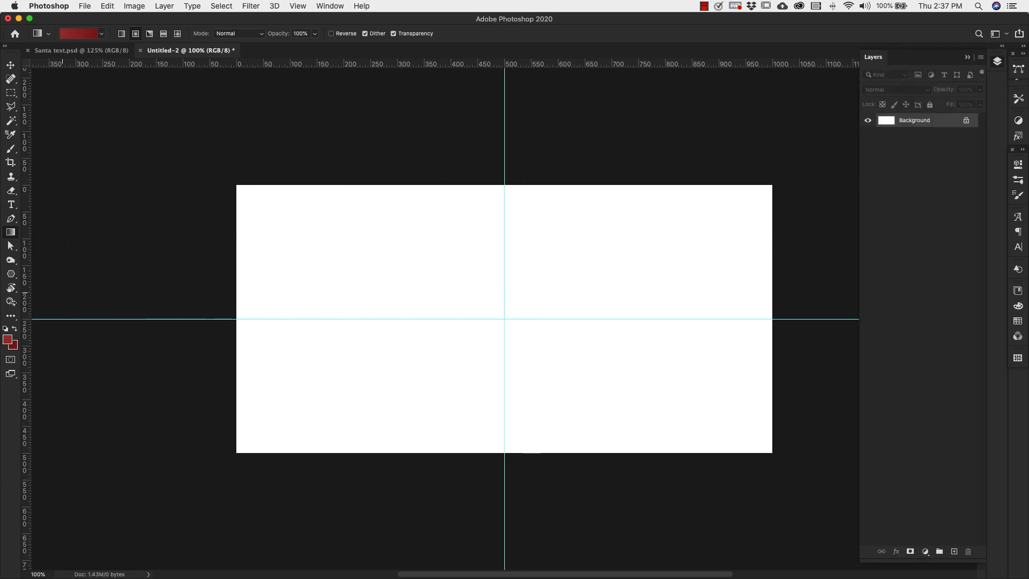
# - Inspect the values of the foreground and background colours
pyautogui.click(11, 339)
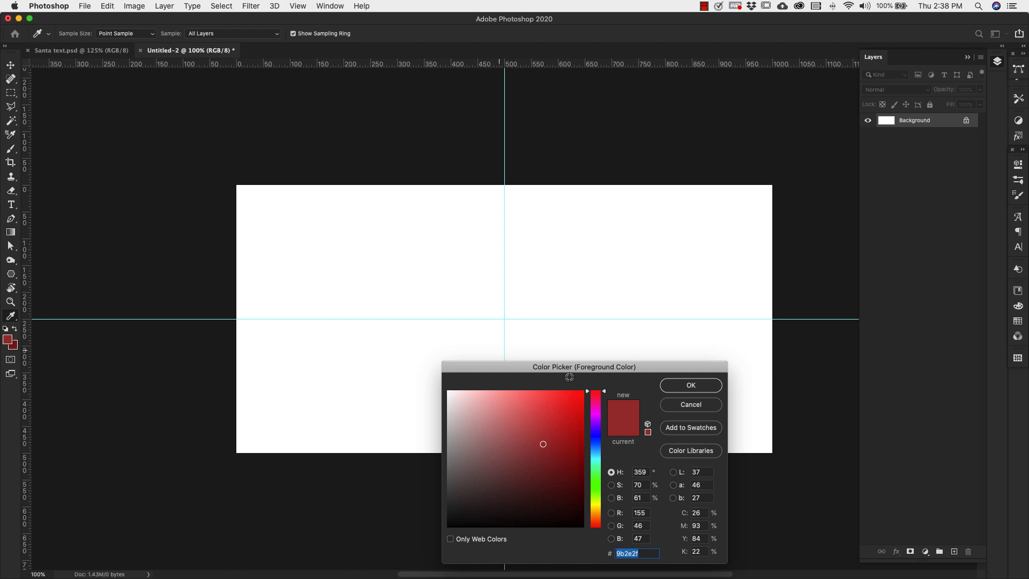
pyautogui.click(678, 409)
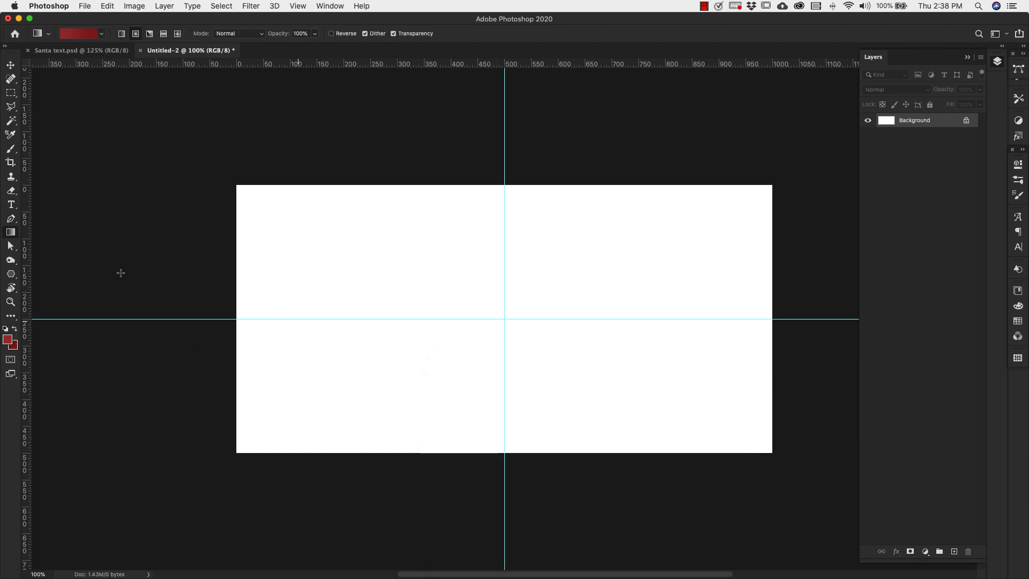
pyautogui.click(15, 346)
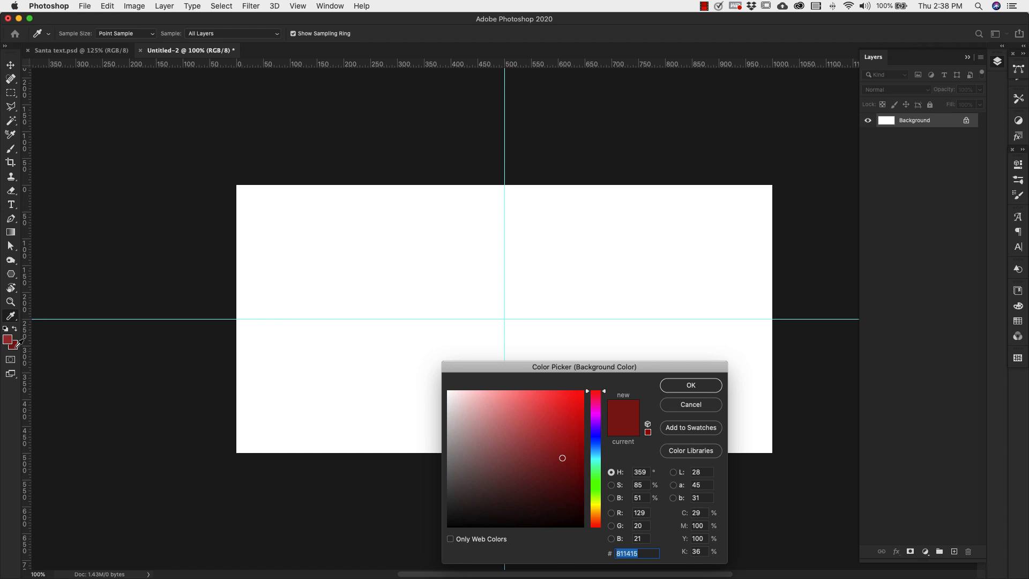
pyautogui.click(677, 383)
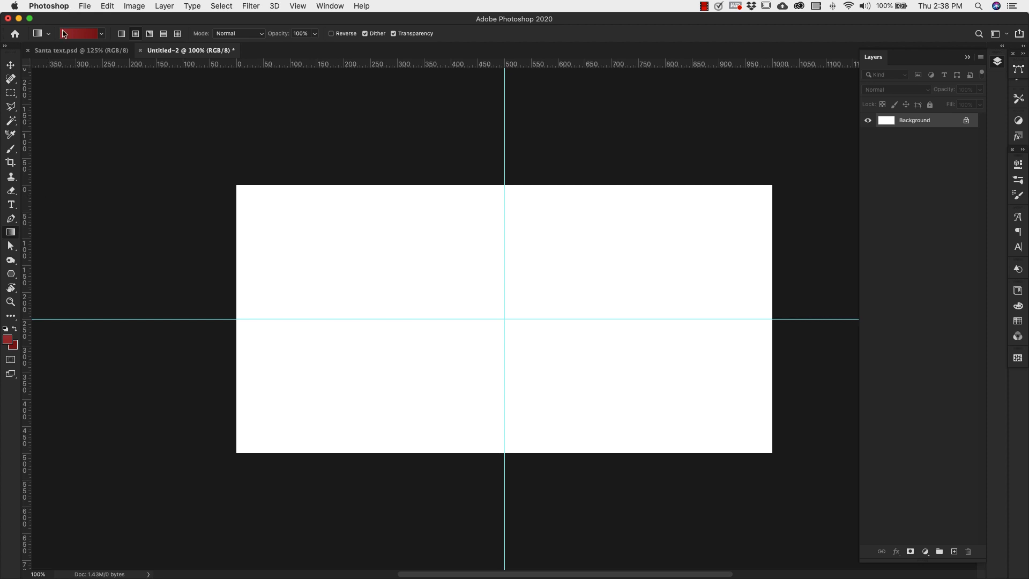
# - Fill the background with a radial Foreground to Background gradient running from the guides' intersection to the canvas's upper-right corner
pyautogui.click(80, 35)
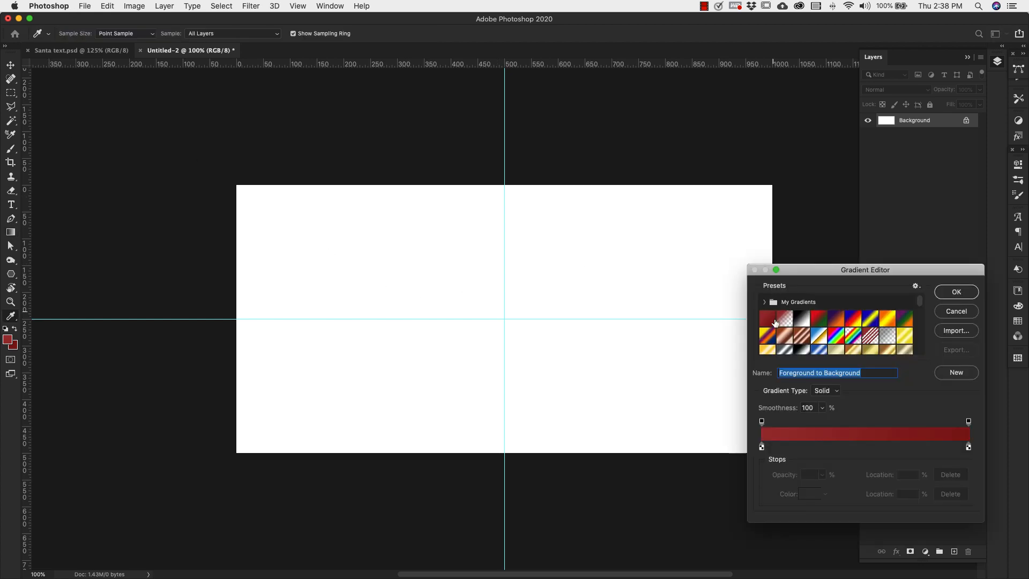
pyautogui.click(770, 321)
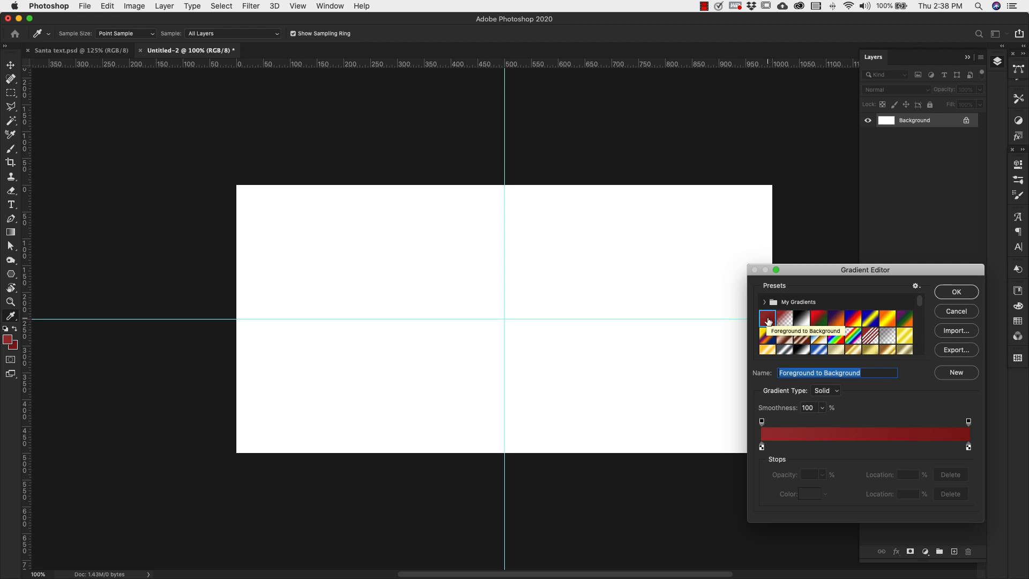
pyautogui.click(957, 291)
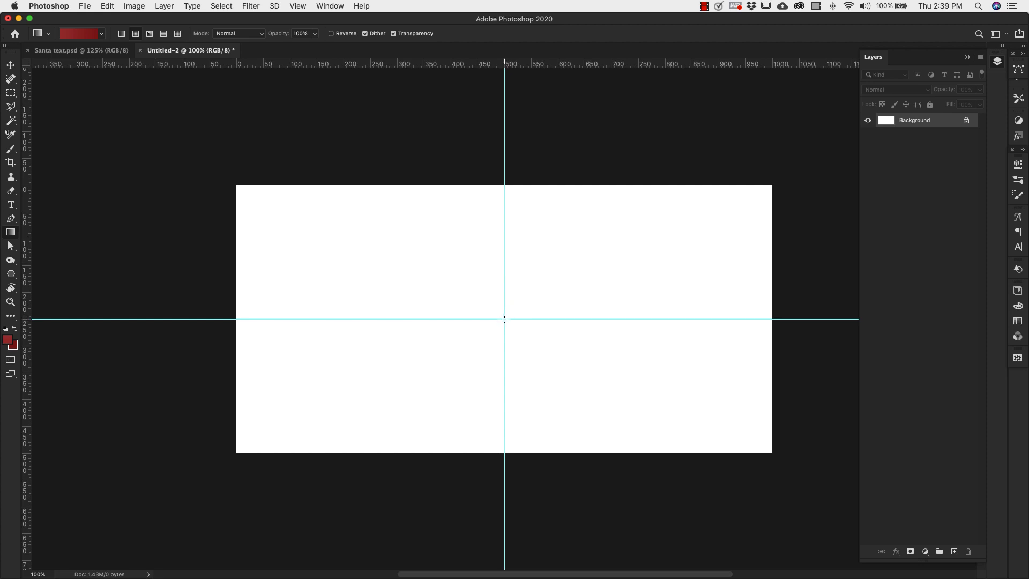
pyautogui.moveTo(504, 319); pyautogui.dragTo(771, 182)
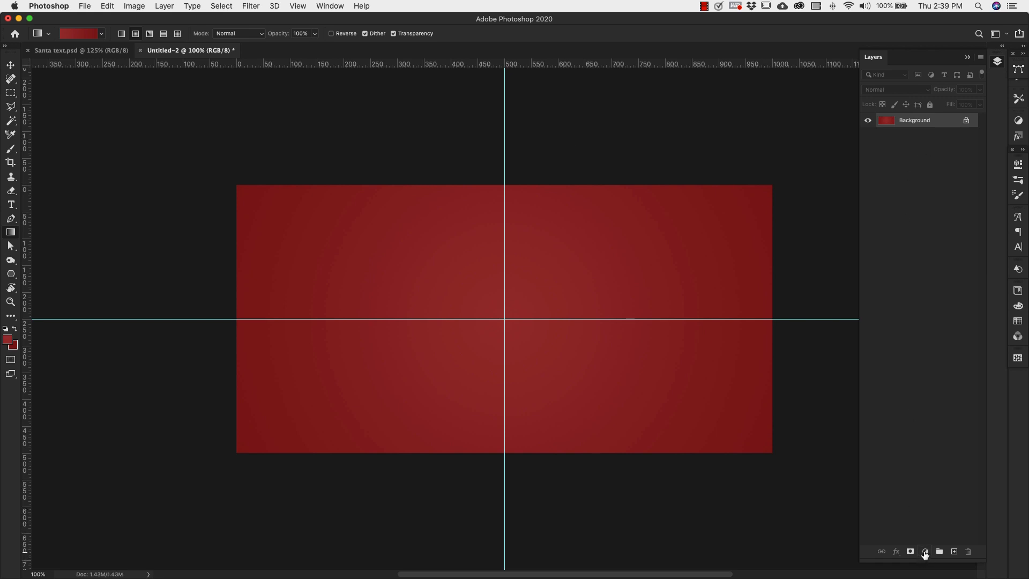
# - Add a pattern fill layer using crisp-paper-ruffles.png at 20% scale, and set its blend mode to Soft Light
pyautogui.click(924, 552)
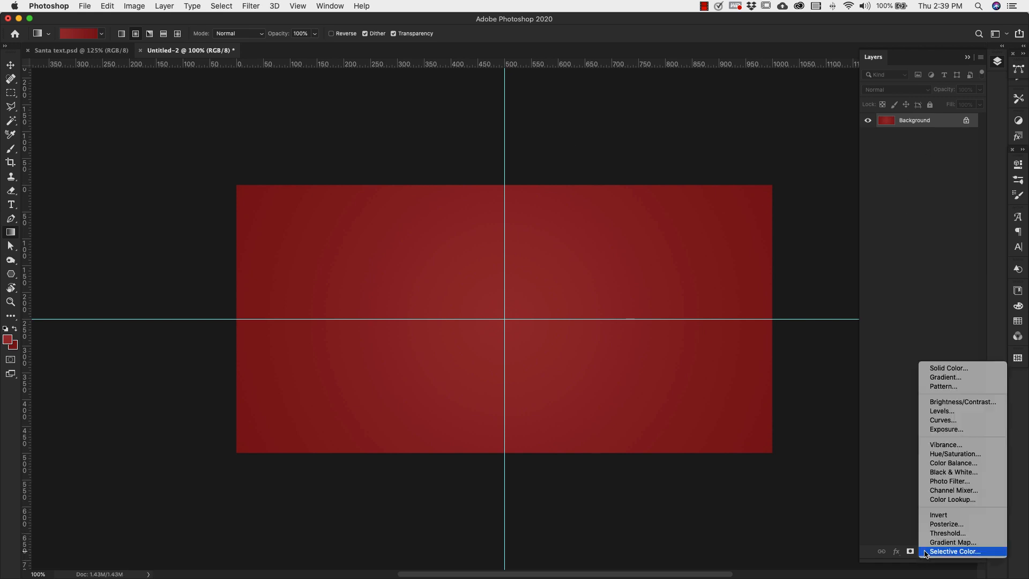
pyautogui.click(941, 387)
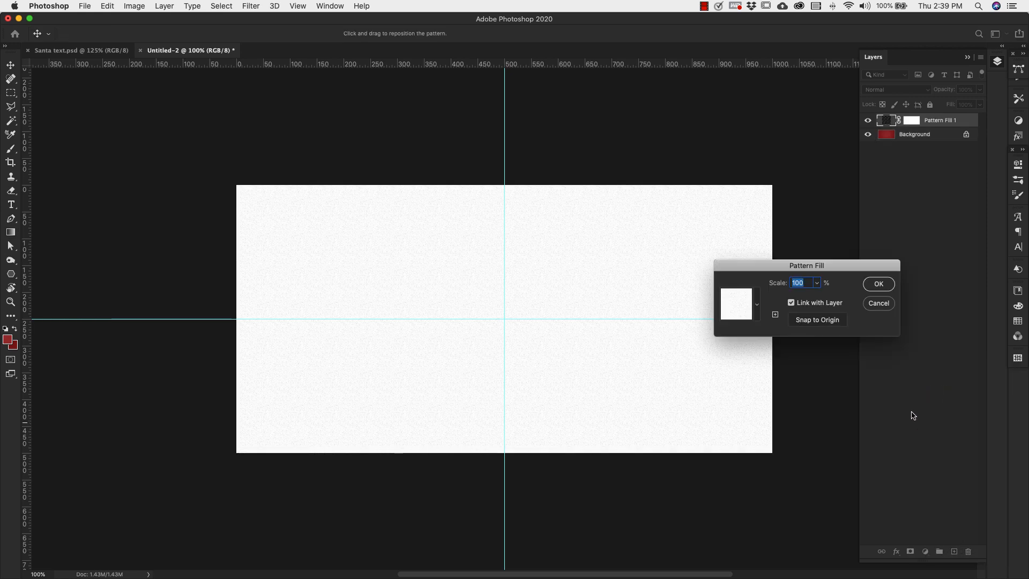
pyautogui.click(758, 310)
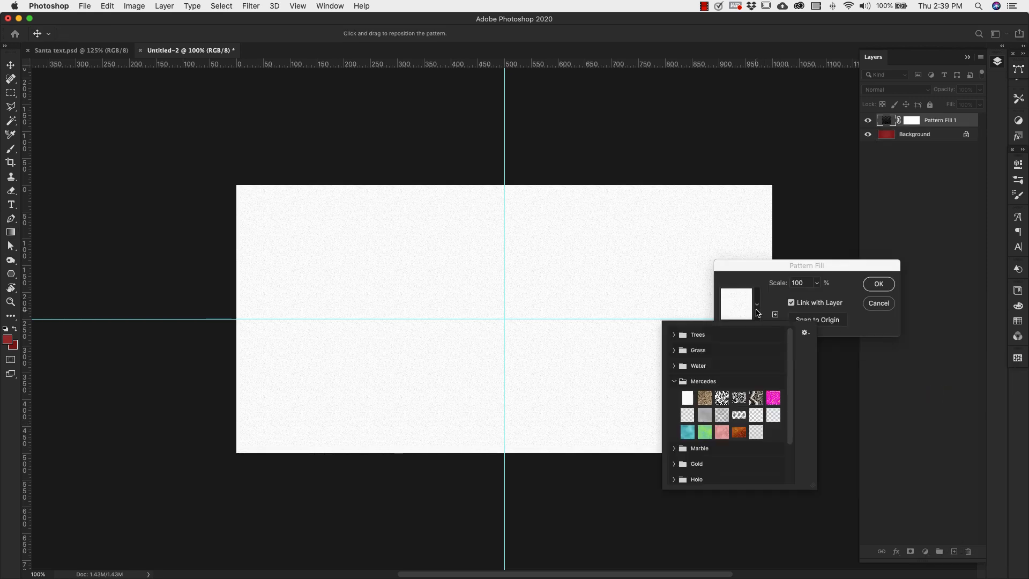
pyautogui.click(687, 416)
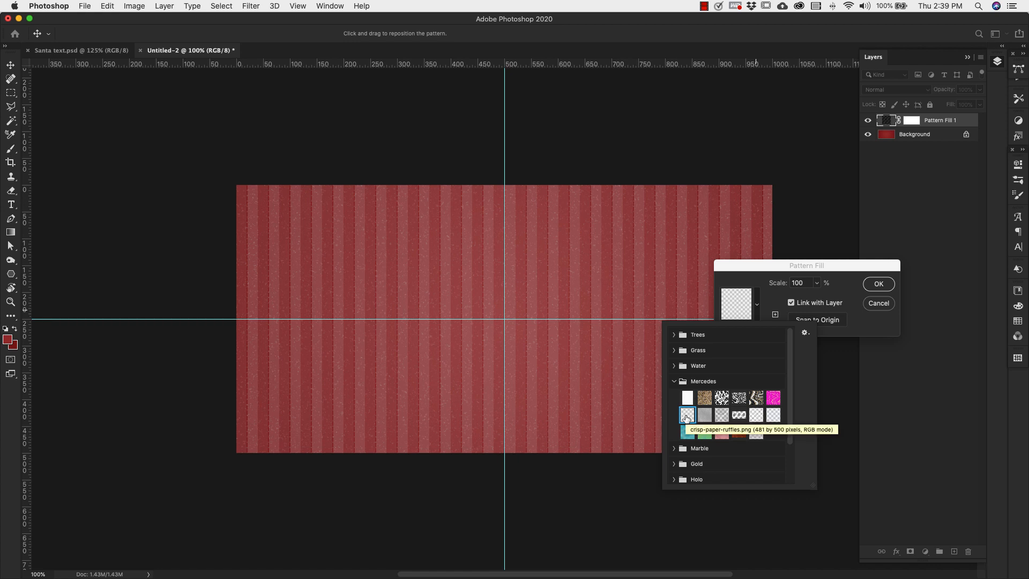
pyautogui.click(849, 287)
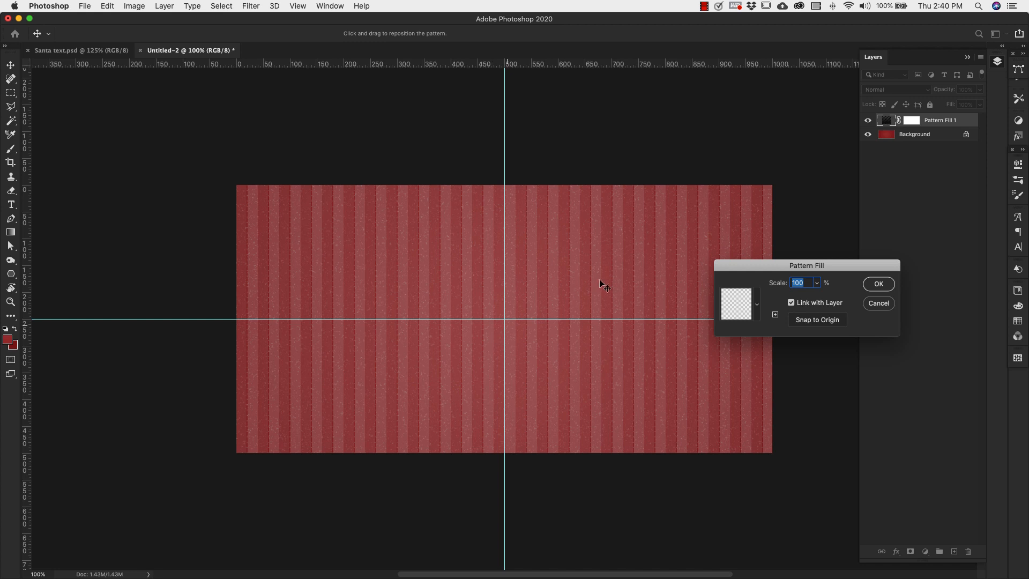
pyautogui.write('20')
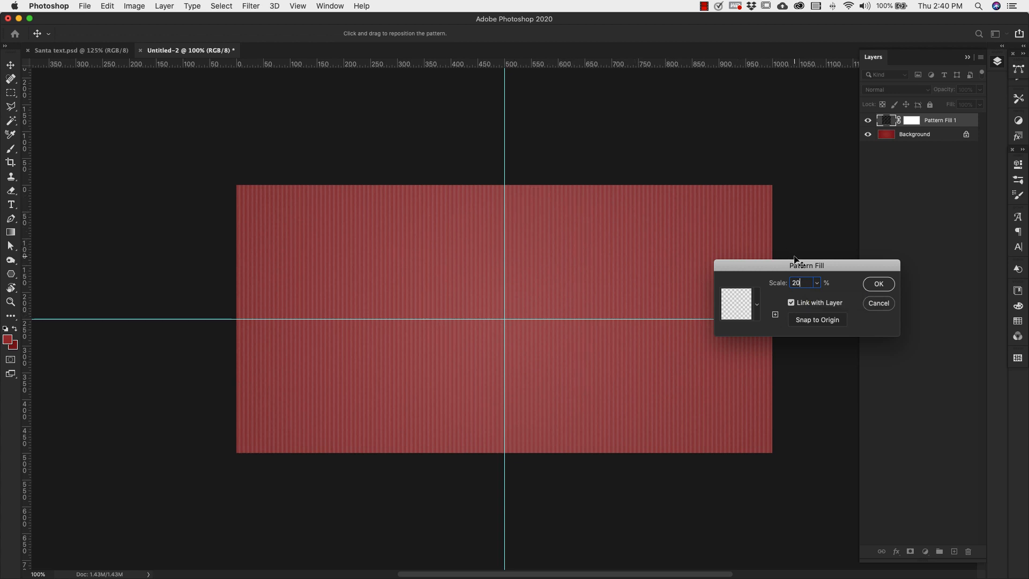
pyautogui.click(879, 287)
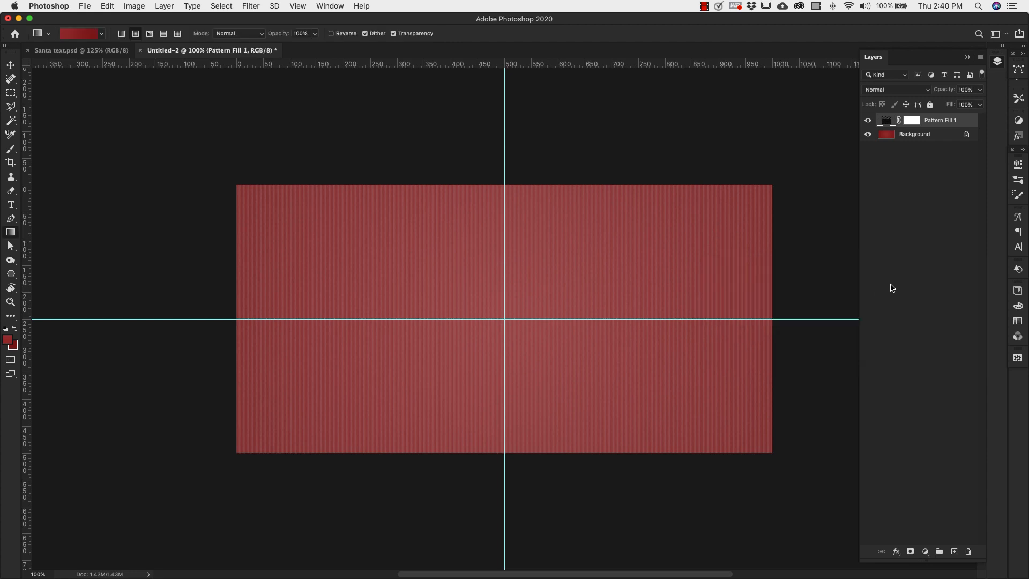
pyautogui.click(889, 90)
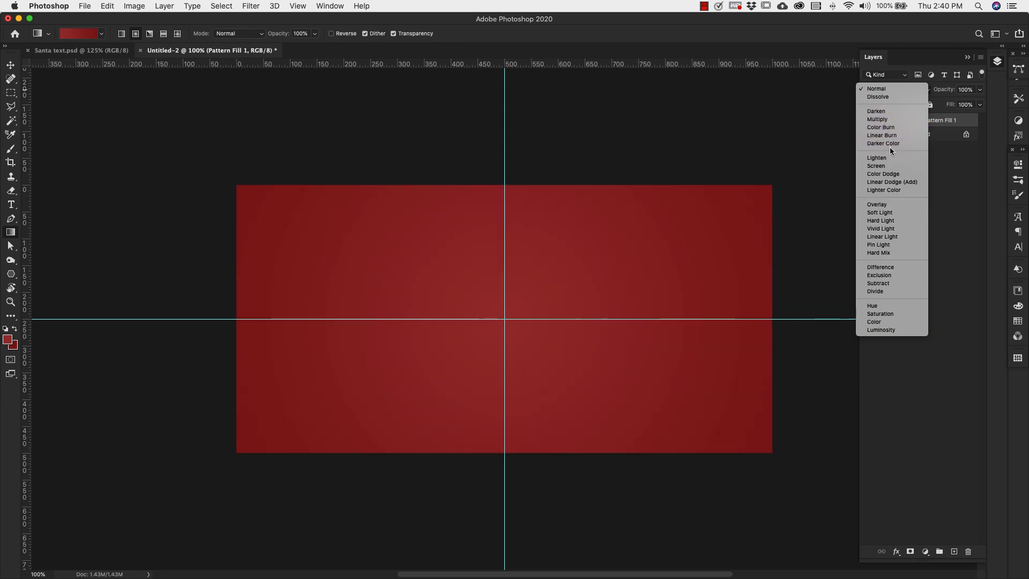
pyautogui.click(892, 214)
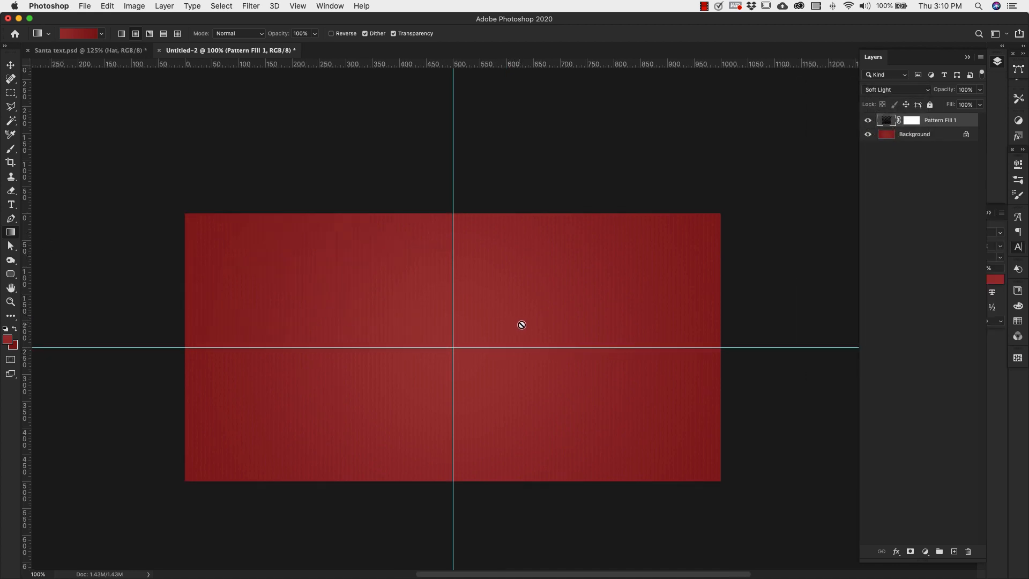
# - Activate the Type tool and review its character settings and text colour
pyautogui.click(11, 204)
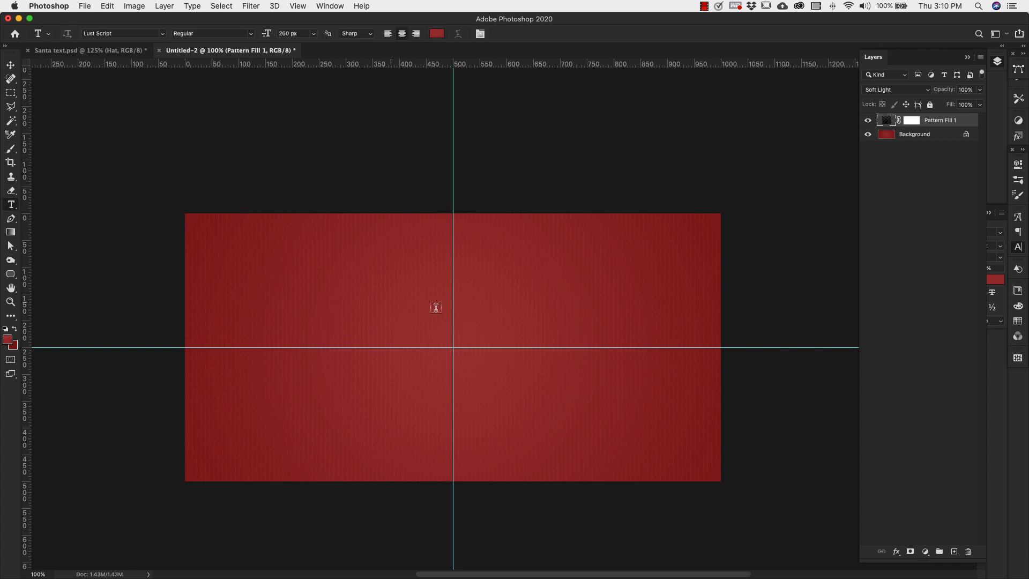
pyautogui.click(1018, 247)
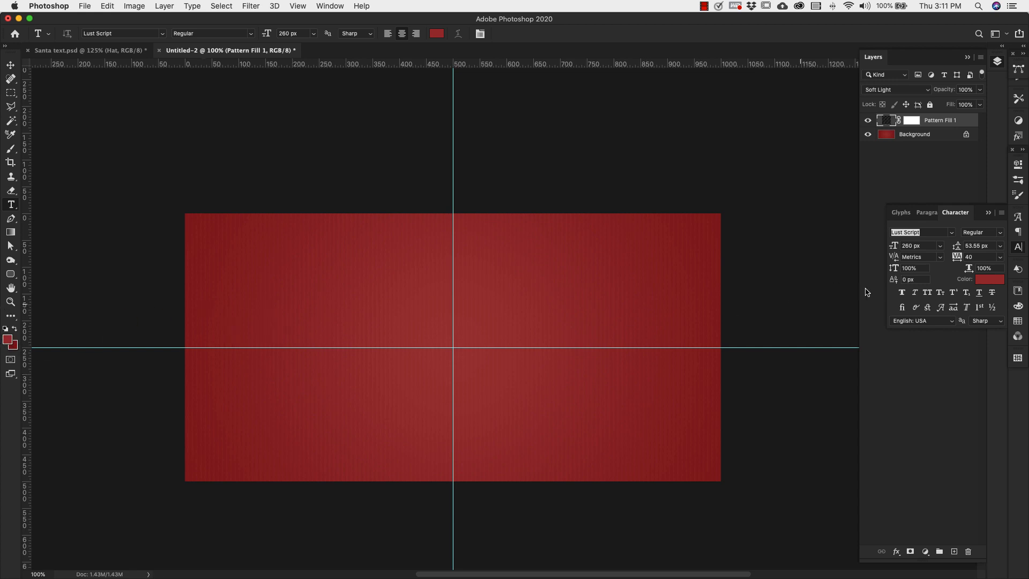
pyautogui.click(989, 281)
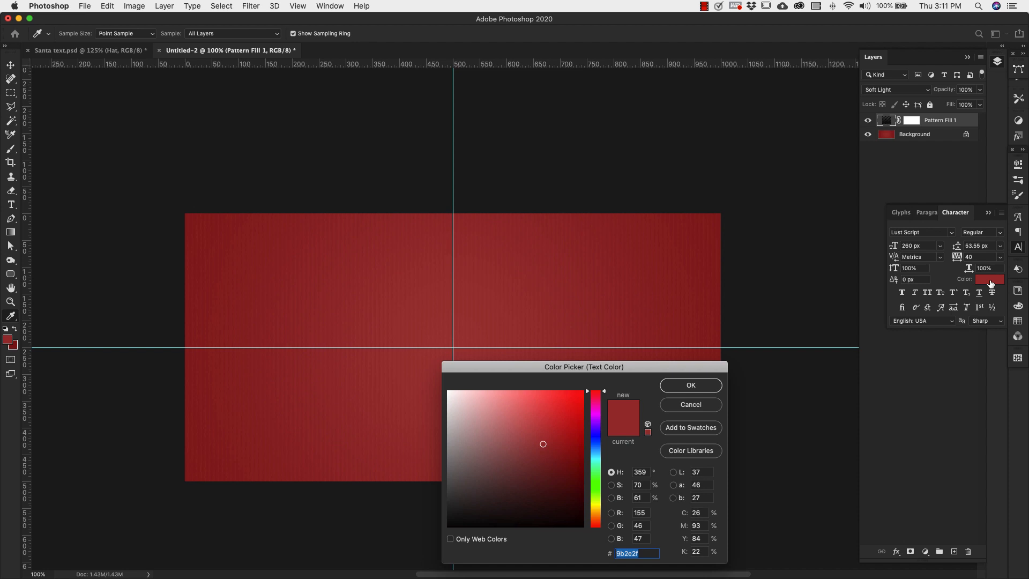
pyautogui.click(676, 407)
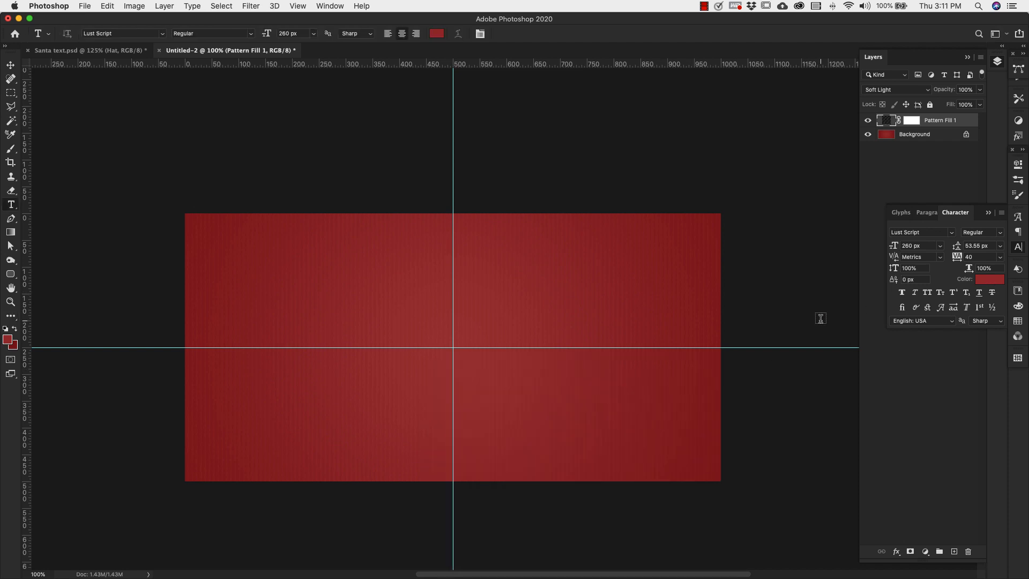
# - Add the text "Santa" in Lust Script Regular at 260 px and move it to the centre of the canvas
pyautogui.click(299, 342)
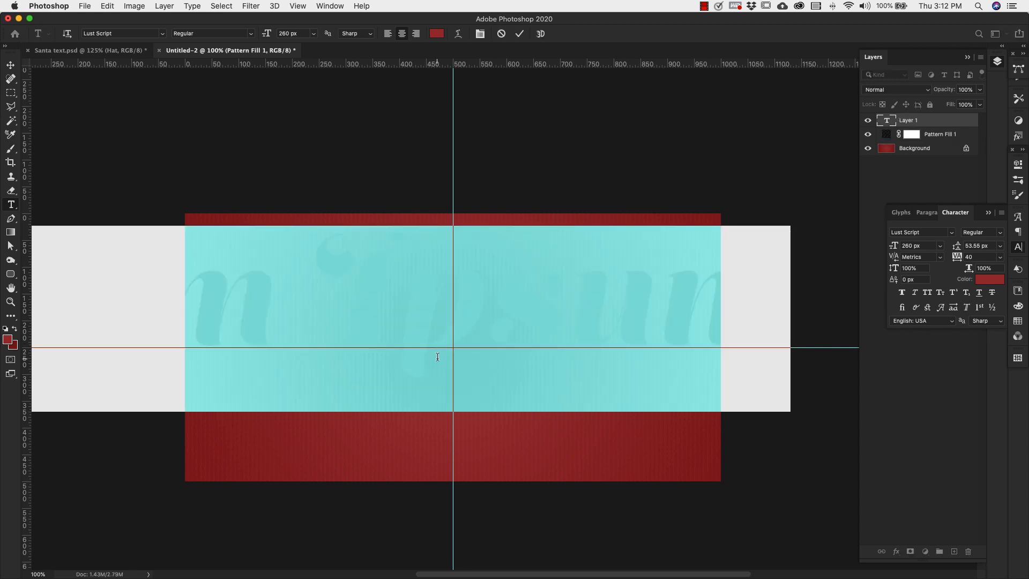
pyautogui.write('Santa')
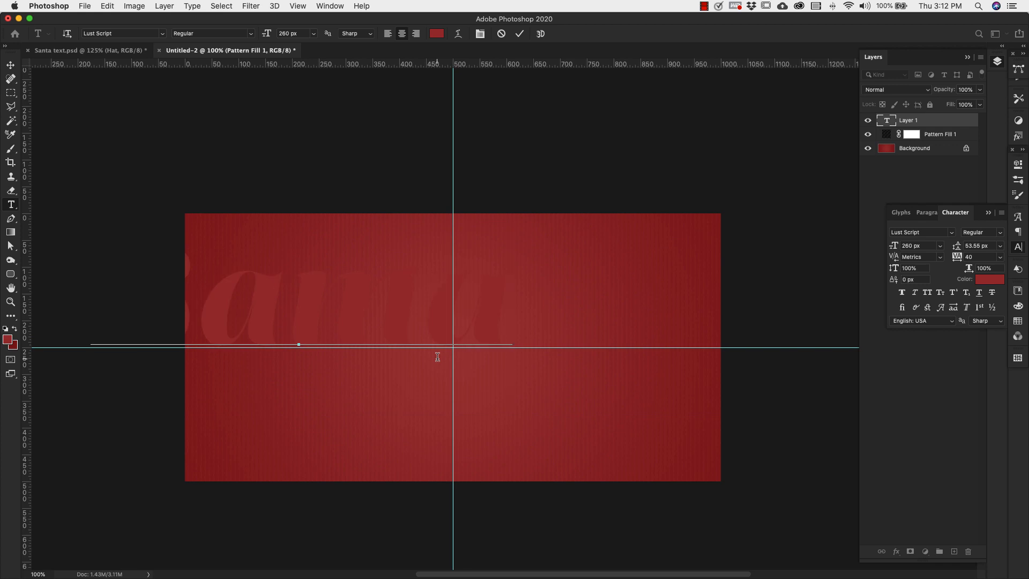
pyautogui.press('Escape')
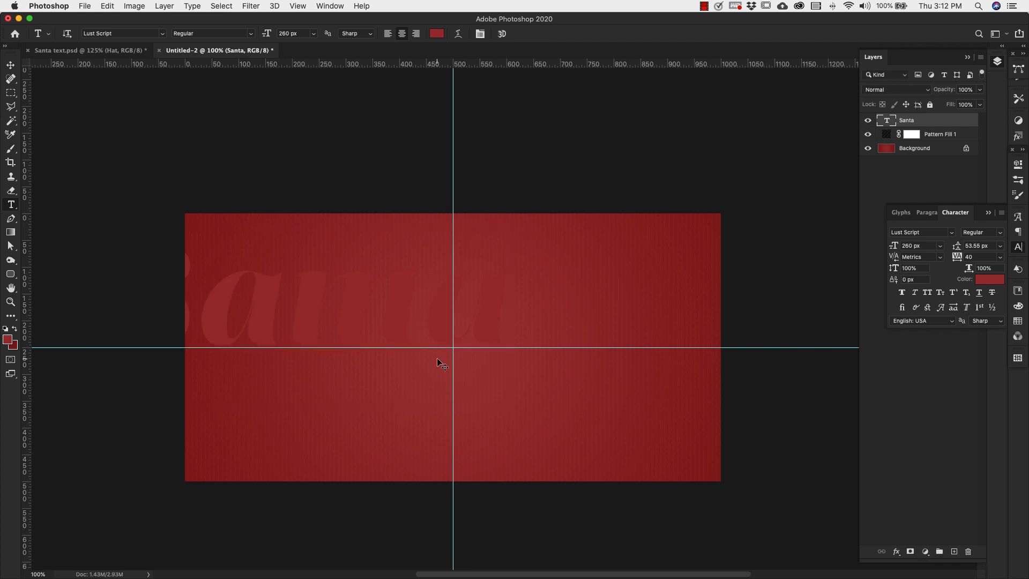
pyautogui.press('v')
pyautogui.moveTo(362, 306); pyautogui.dragTo(518, 346)
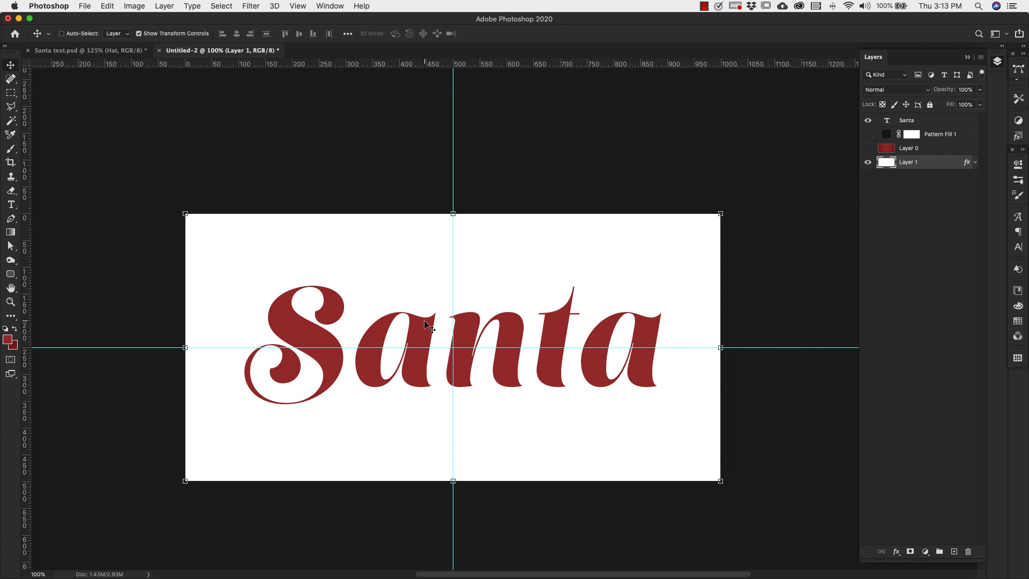
# - Replace the "n" in "Santa" with the alternate glyph whose long swash sweeps back beneath the word
pyautogui.press('t')
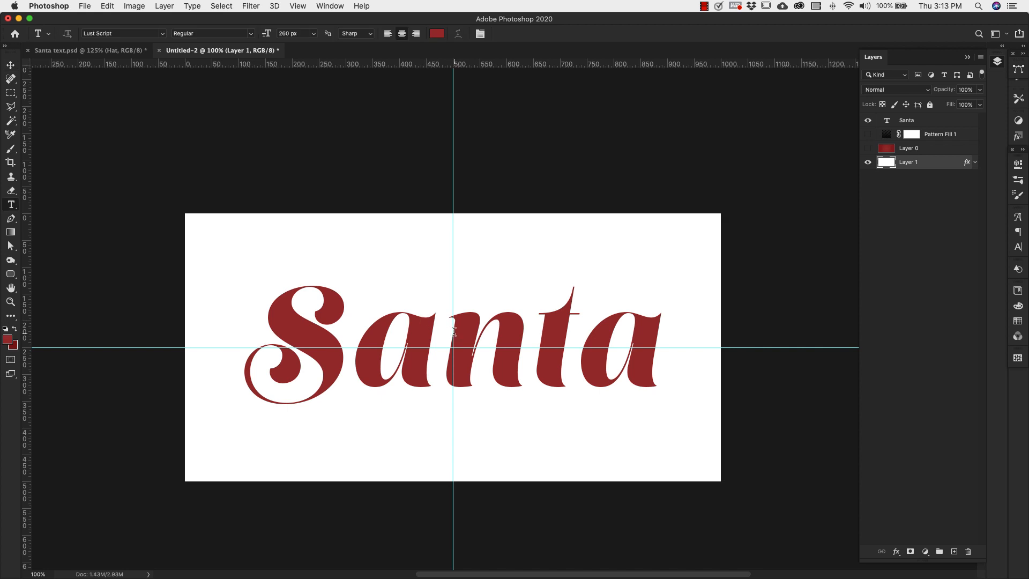
pyautogui.click(450, 348)
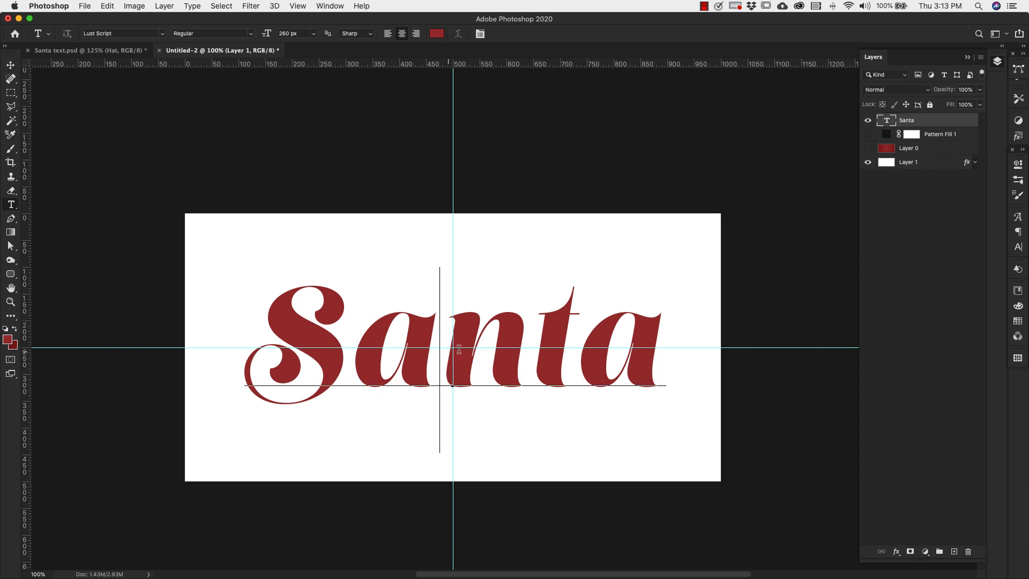
pyautogui.moveTo(450, 348); pyautogui.dragTo(504, 348)
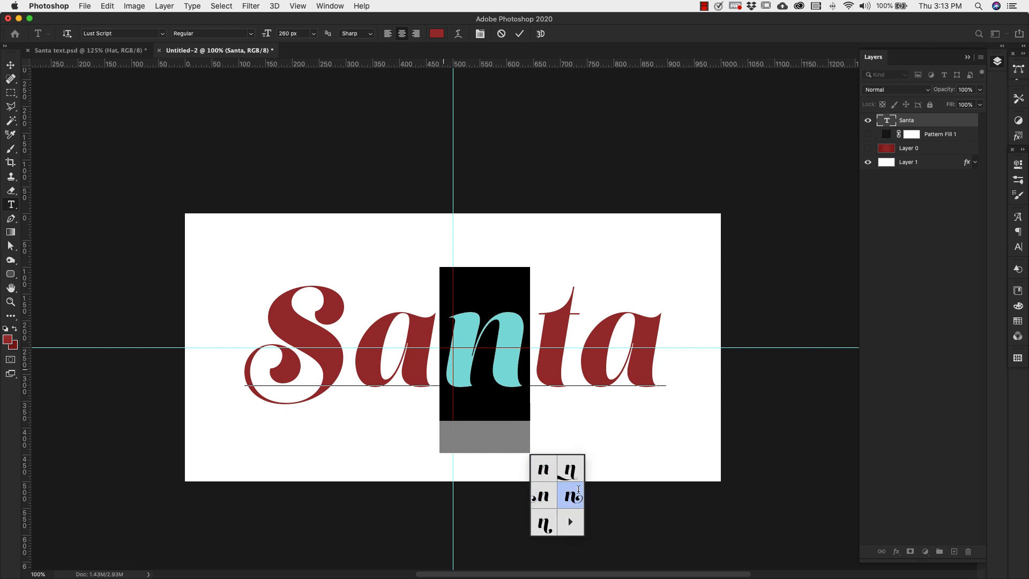
pyautogui.click(571, 470)
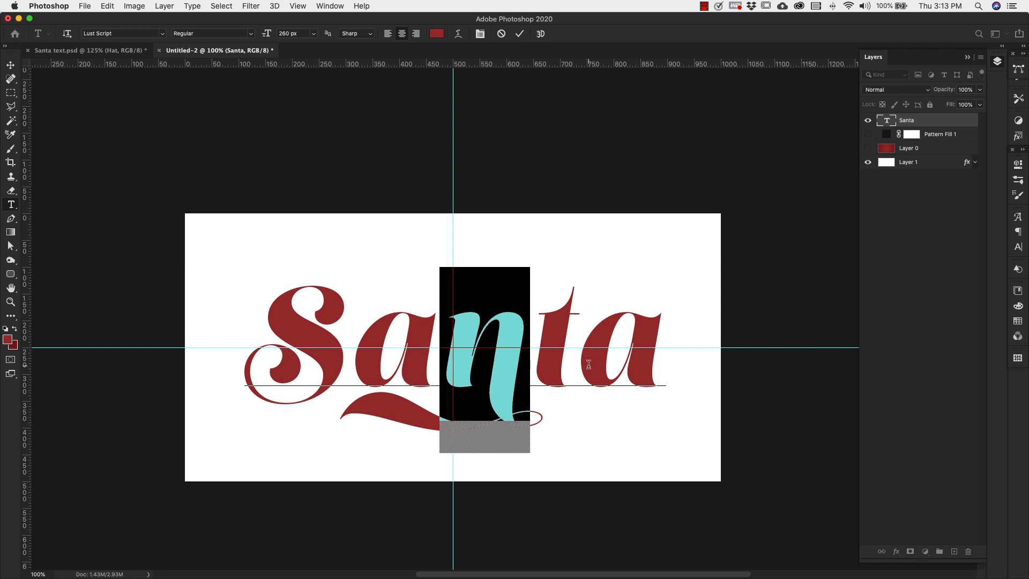
# - Replace the final "a" in "Santa" with the alternate glyph with a curled descending tail, and commit the text
pyautogui.moveTo(588, 364); pyautogui.dragTo(637, 365)
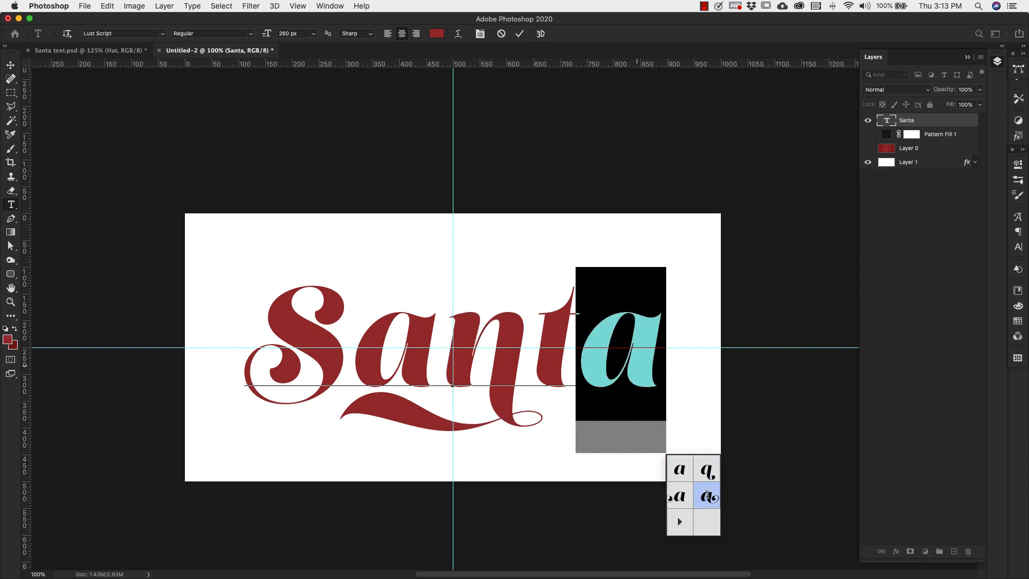
pyautogui.click(708, 470)
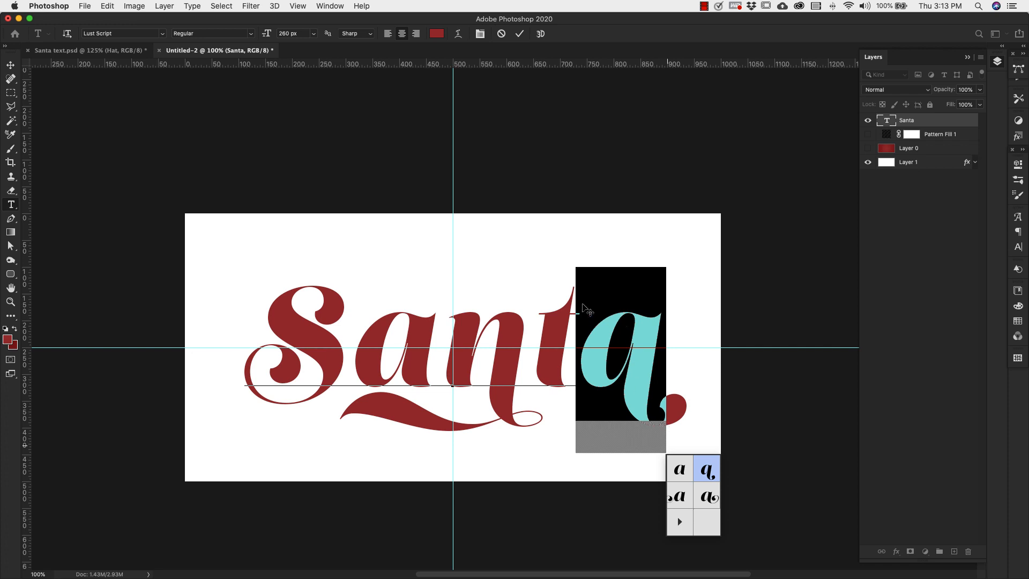
pyautogui.moveTo(636, 284)
pyautogui.press('Left')
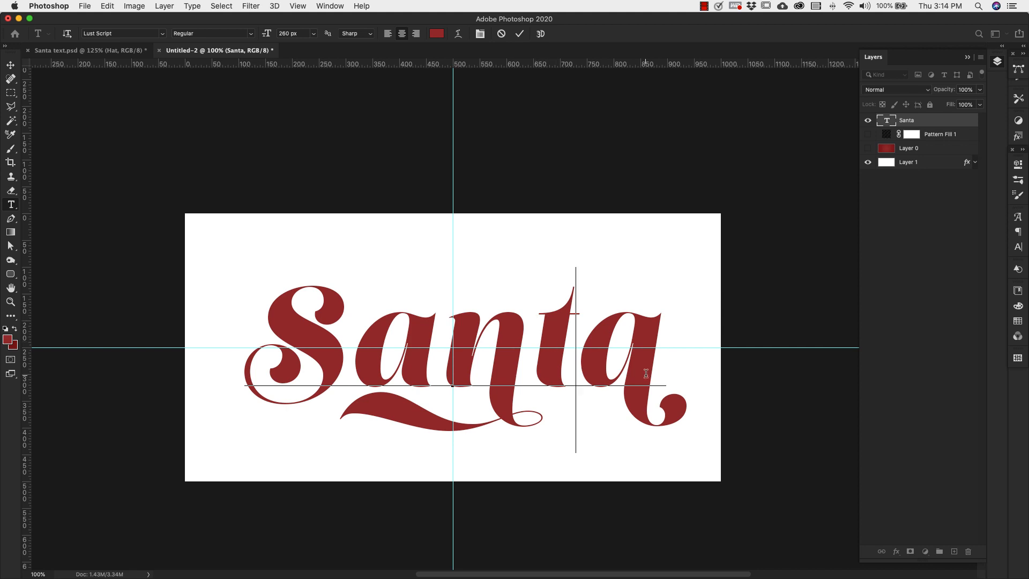
pyautogui.press('super+Return')
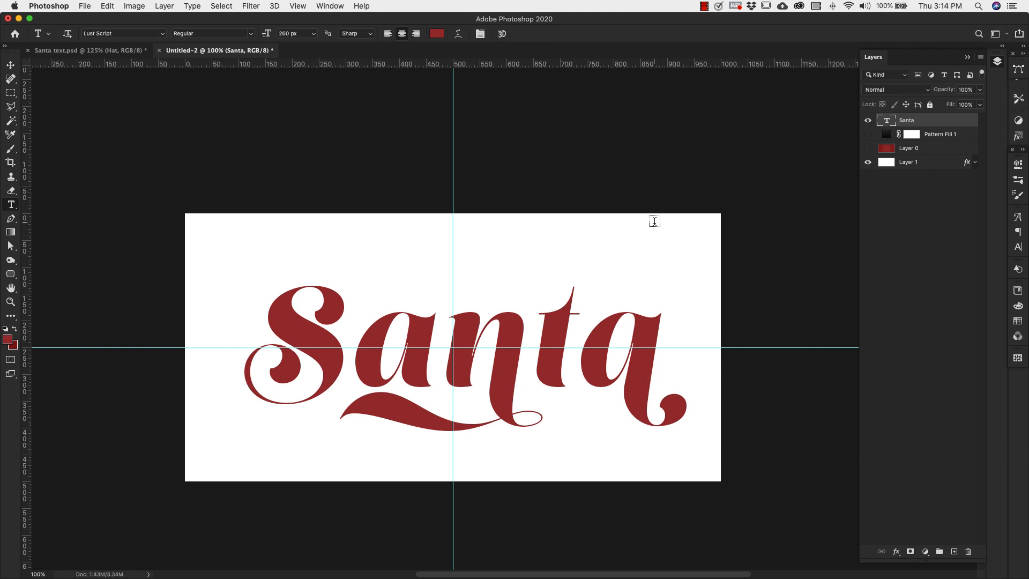
# - Show the gradient and pattern layers, and fill the selected "Santa" letter outlines with a Clouds render on a new top layer
pyautogui.moveTo(868, 148); pyautogui.dragTo(868, 134)
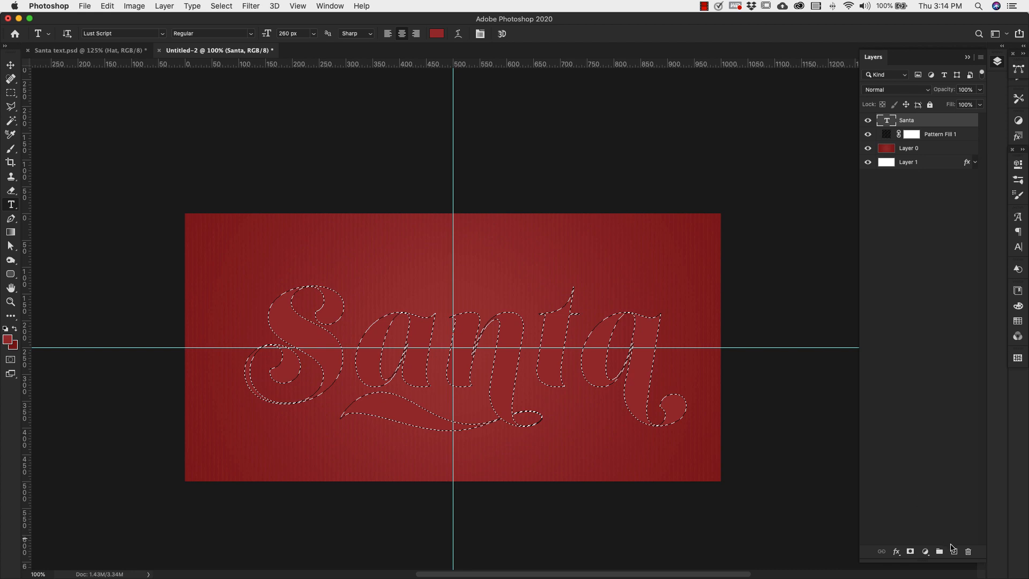
pyautogui.click(955, 552)
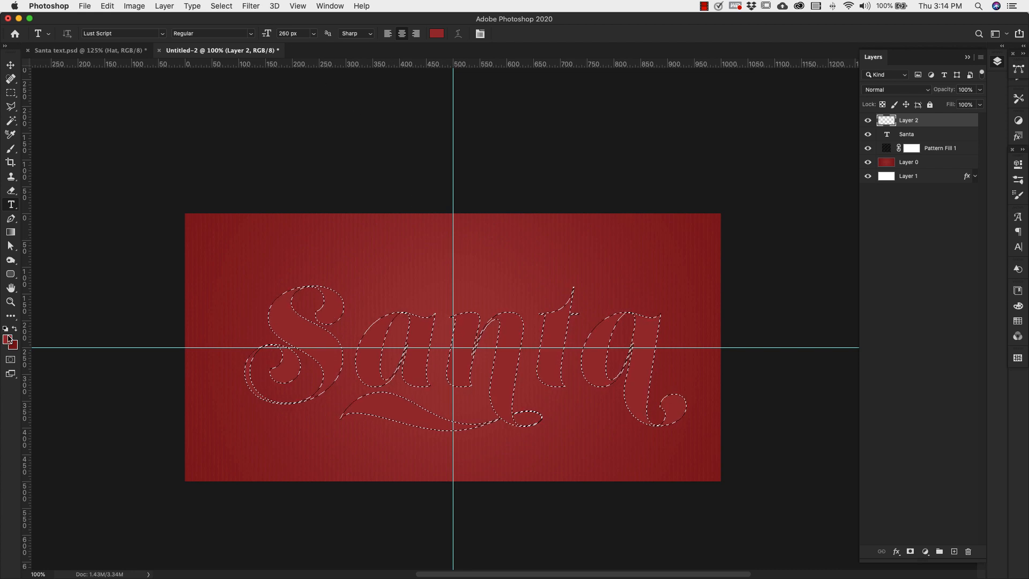
pyautogui.click(251, 6)
pyautogui.moveTo(282, 208)
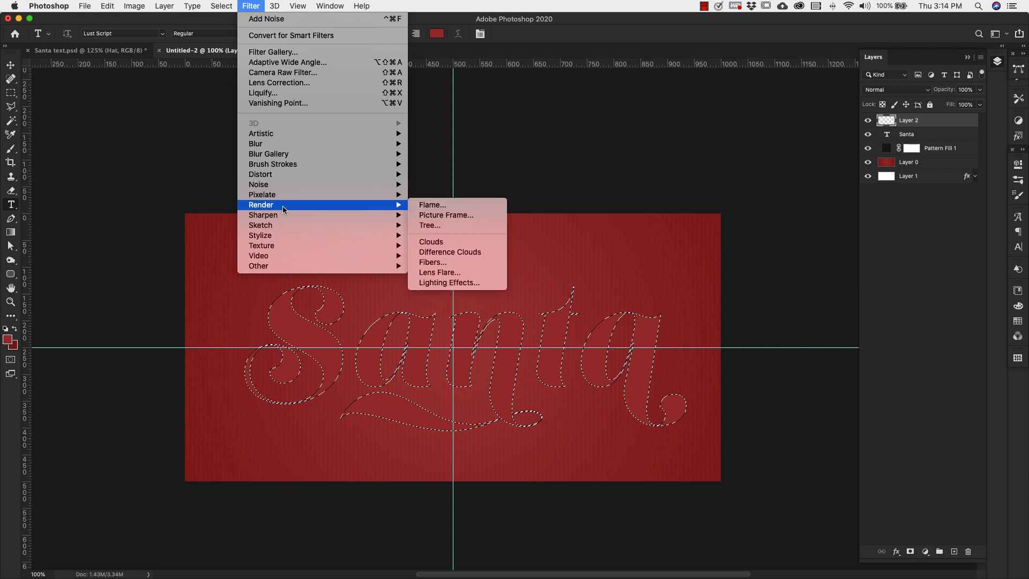
pyautogui.click(450, 243)
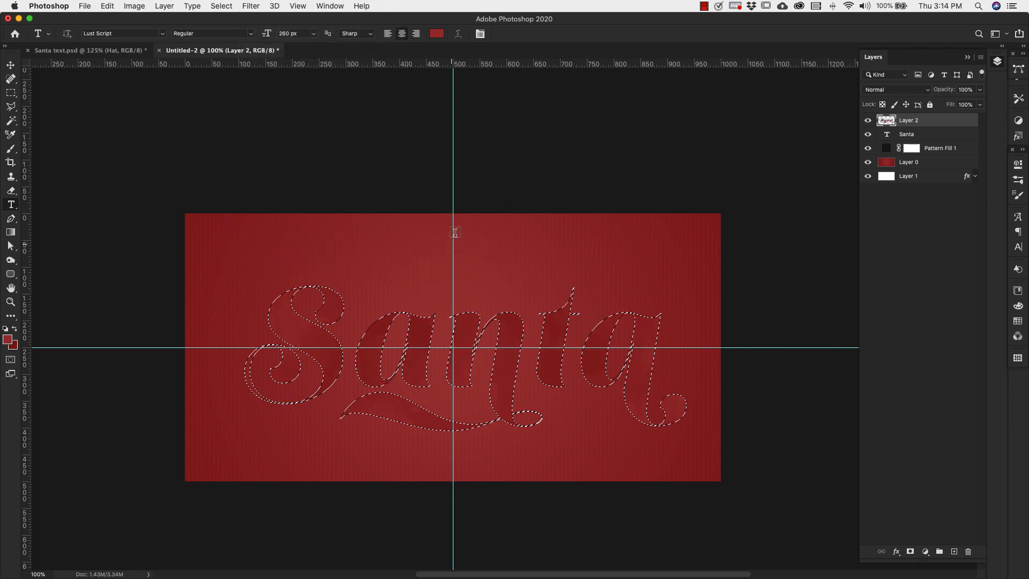
# - Add 15% Gaussian monochromatic noise to the clouds-filled lettering, and clear the selection and hide the guides
pyautogui.click(257, 6)
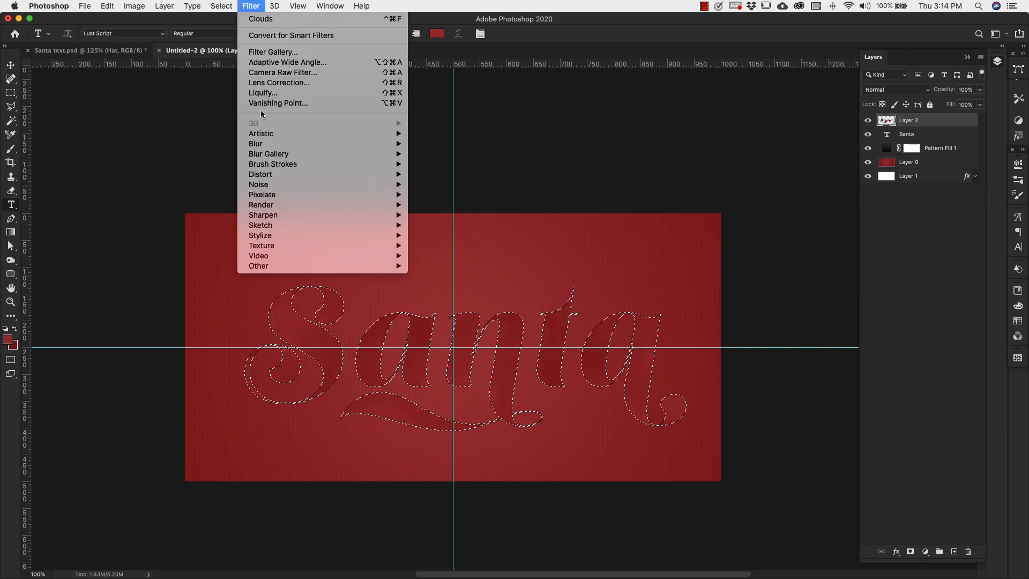
pyautogui.moveTo(375, 184)
pyautogui.click(463, 185)
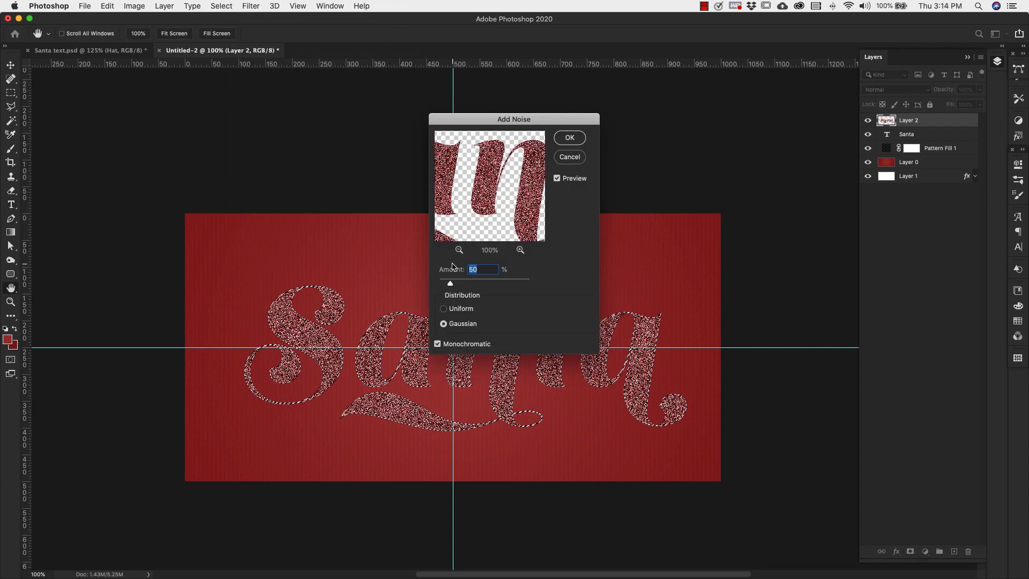
pyautogui.write('15')
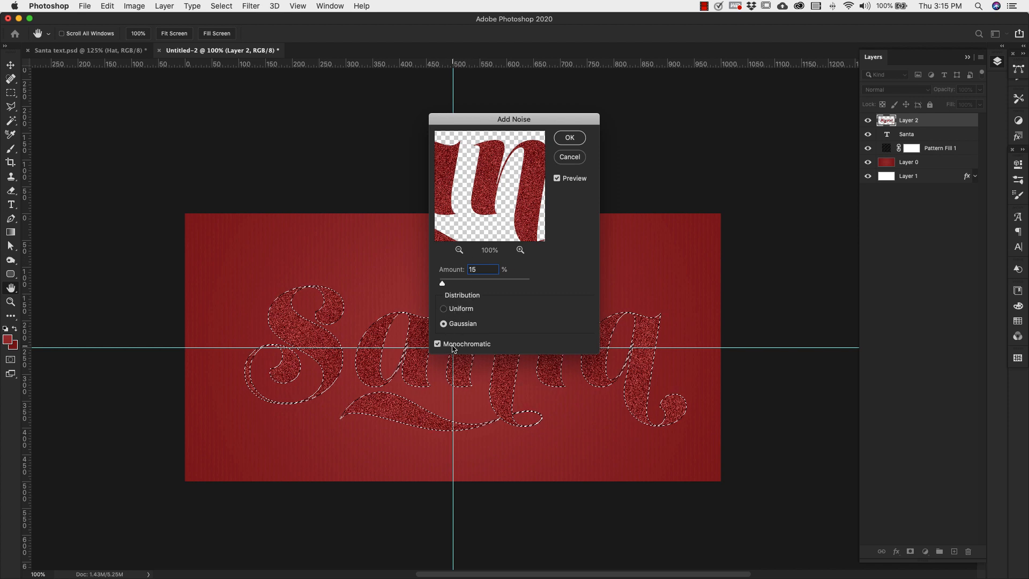
pyautogui.click(570, 139)
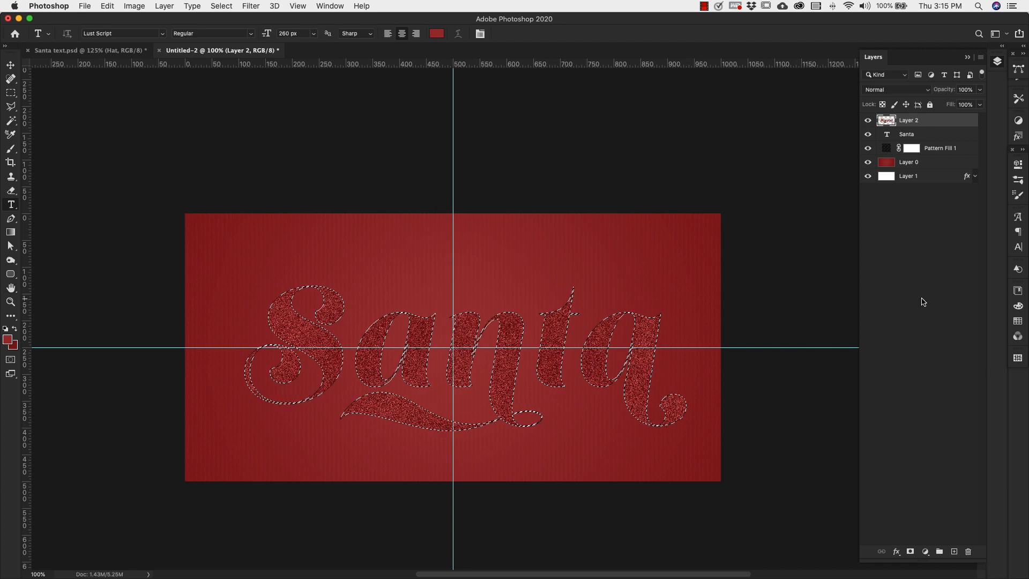
pyautogui.press('super+d')
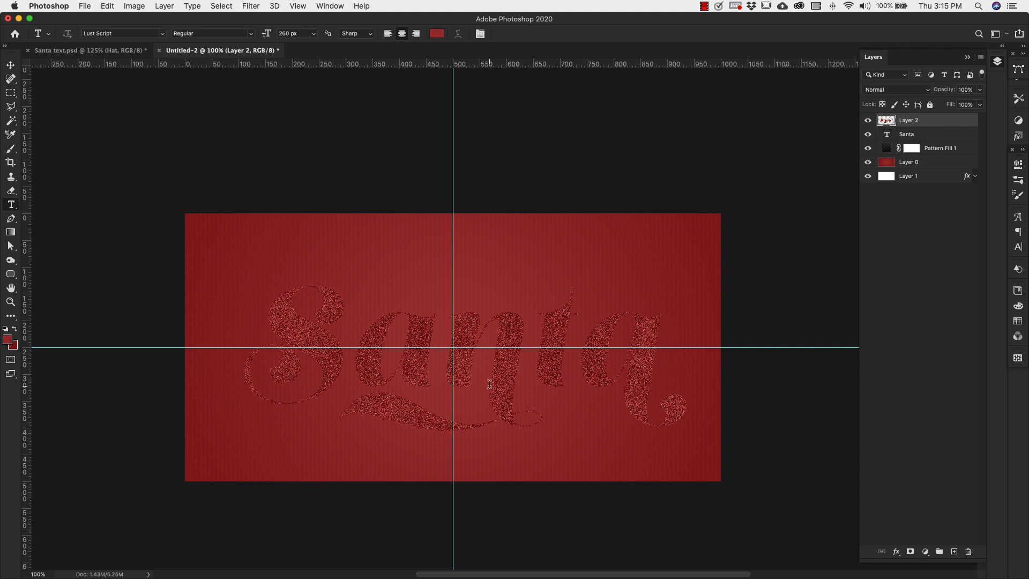
pyautogui.press('super+semicolon')
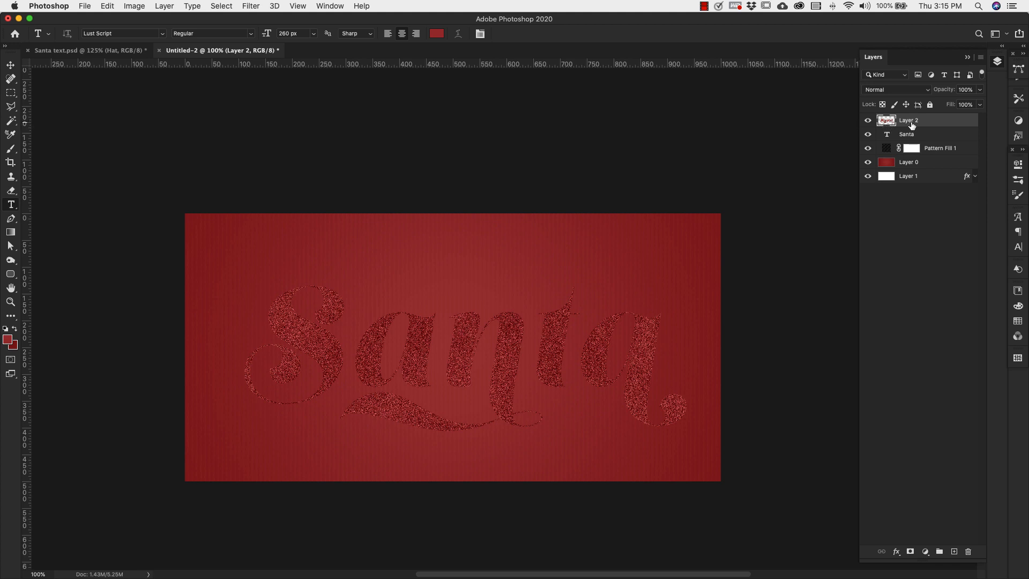
# - Give Layer 2 a smooth Inner Bevel with 100% depth, 30 px size, Screen highlight ffffff and Multiply shadow d8d8d8, both at 75%
pyautogui.doubleClick(966, 124)
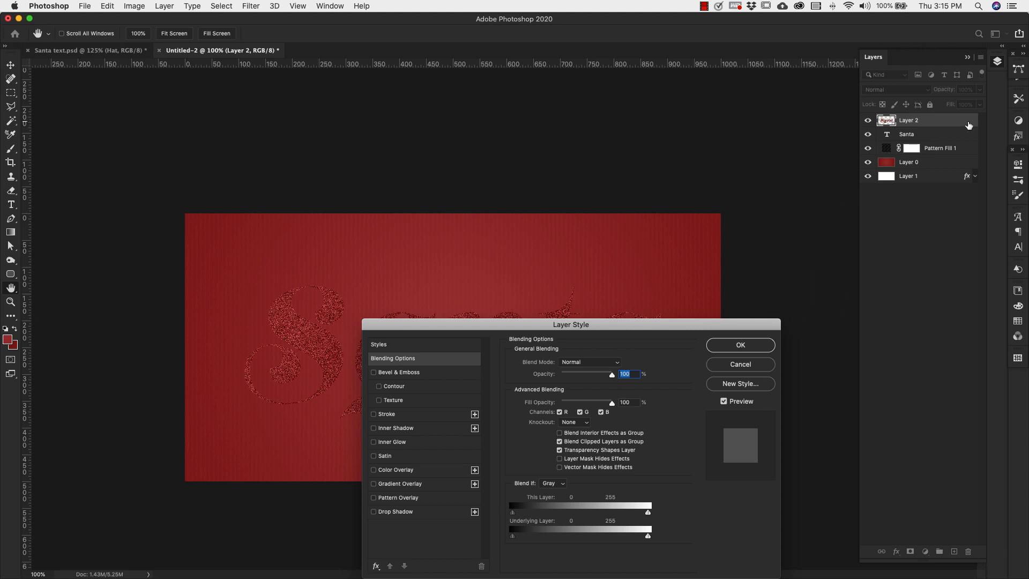
pyautogui.moveTo(609, 325); pyautogui.dragTo(892, 239)
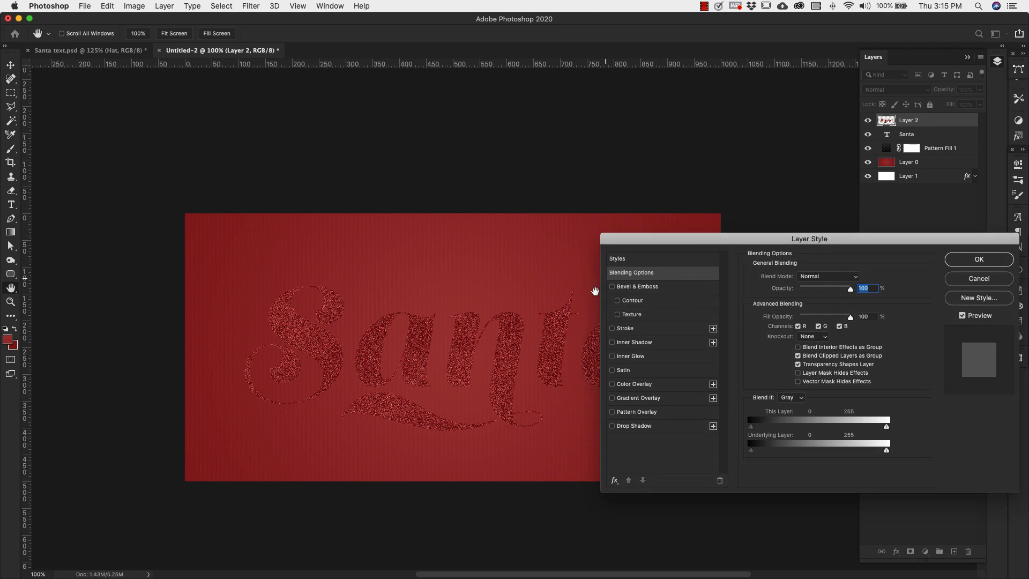
pyautogui.click(649, 289)
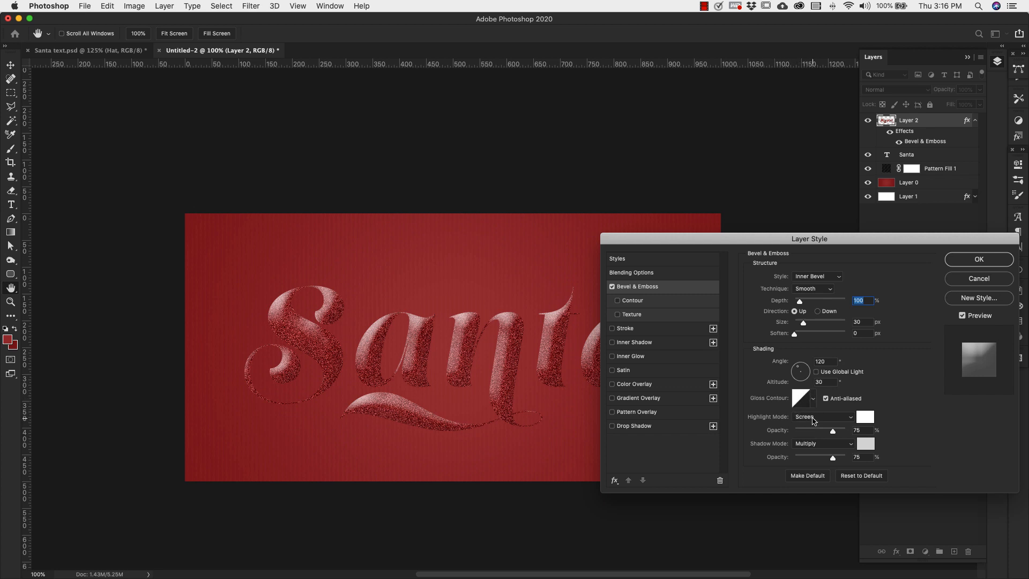
pyautogui.click(865, 419)
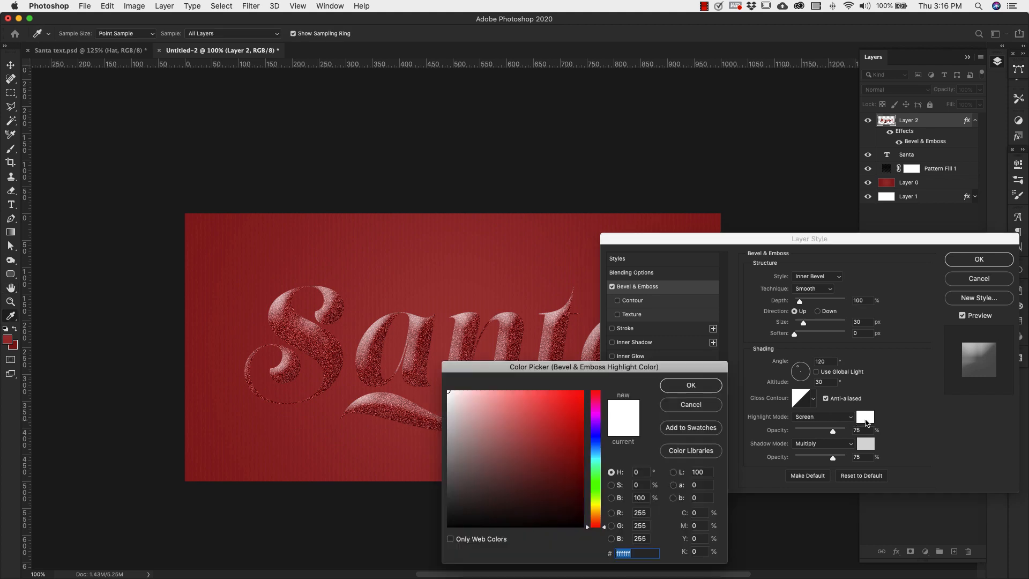
pyautogui.click(685, 386)
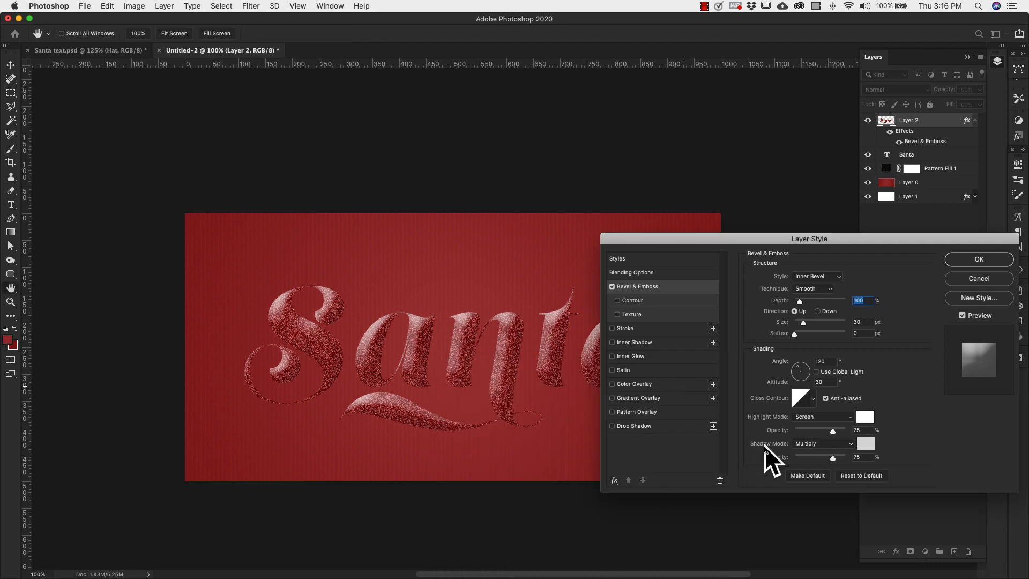
pyautogui.click(865, 450)
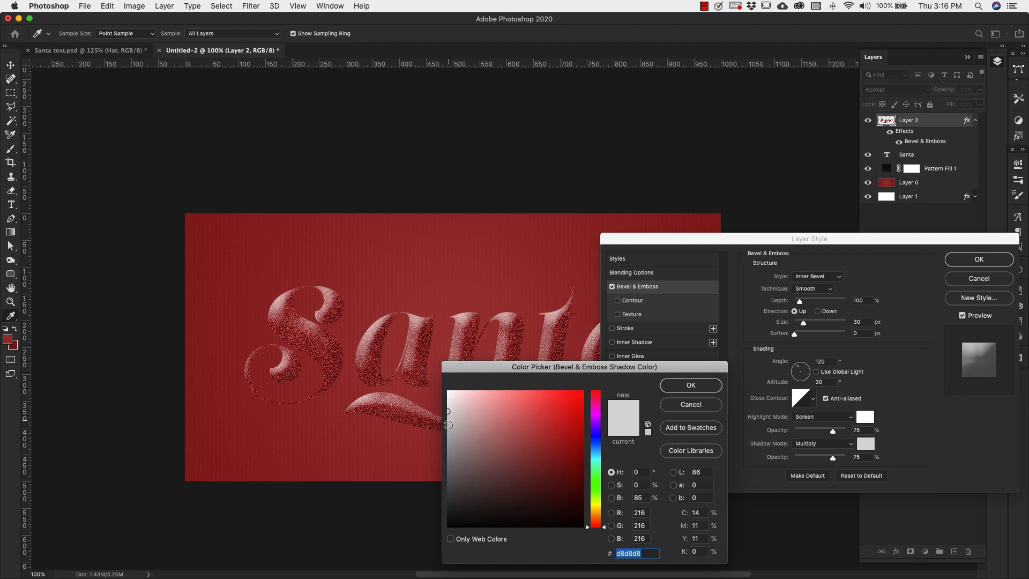
pyautogui.click(677, 386)
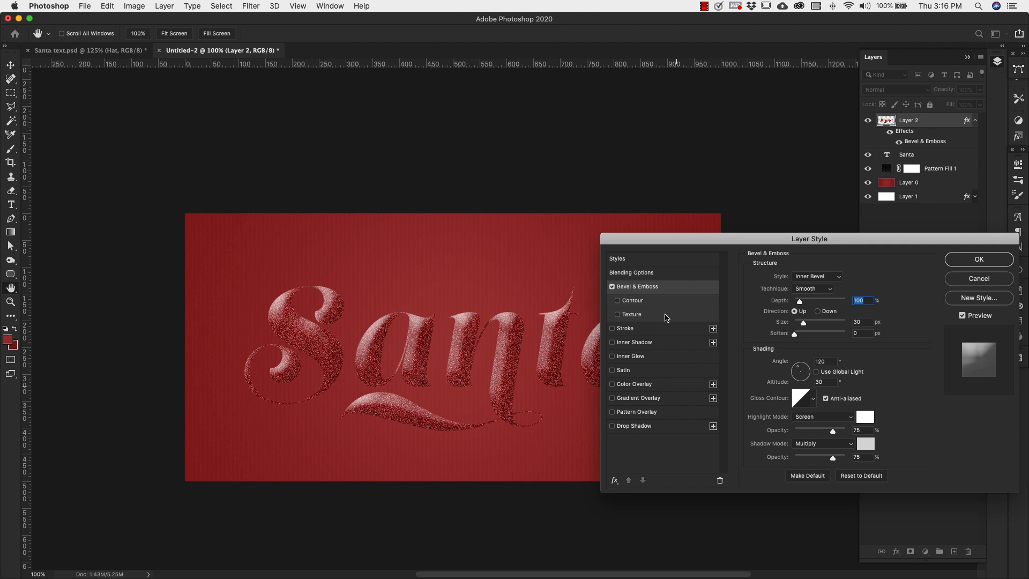
# - Enable the bevel's Contour on Layer 2 with the Half Round curve and a 70% range
pyautogui.click(635, 303)
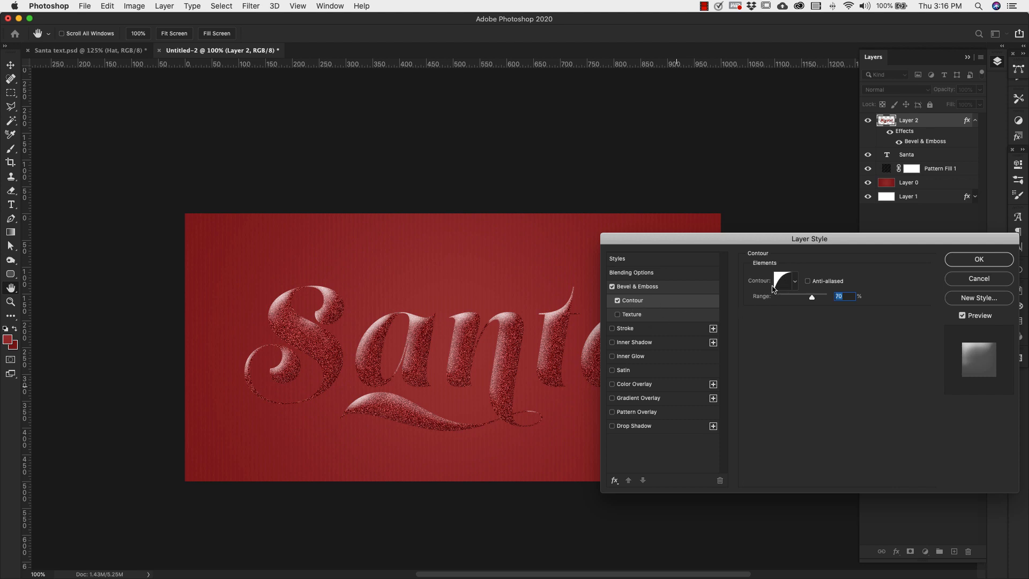
pyautogui.click(794, 285)
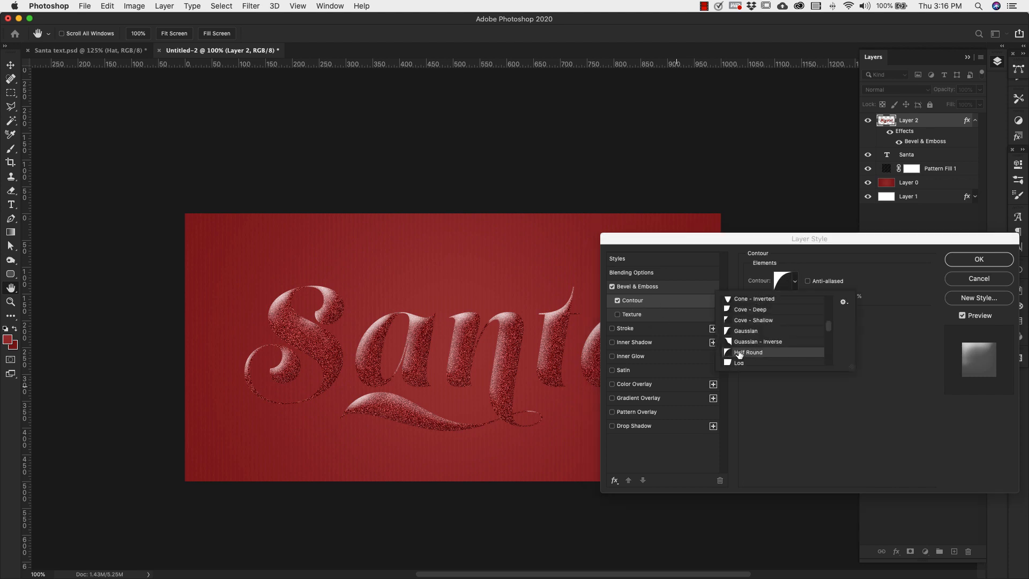
pyautogui.click(869, 337)
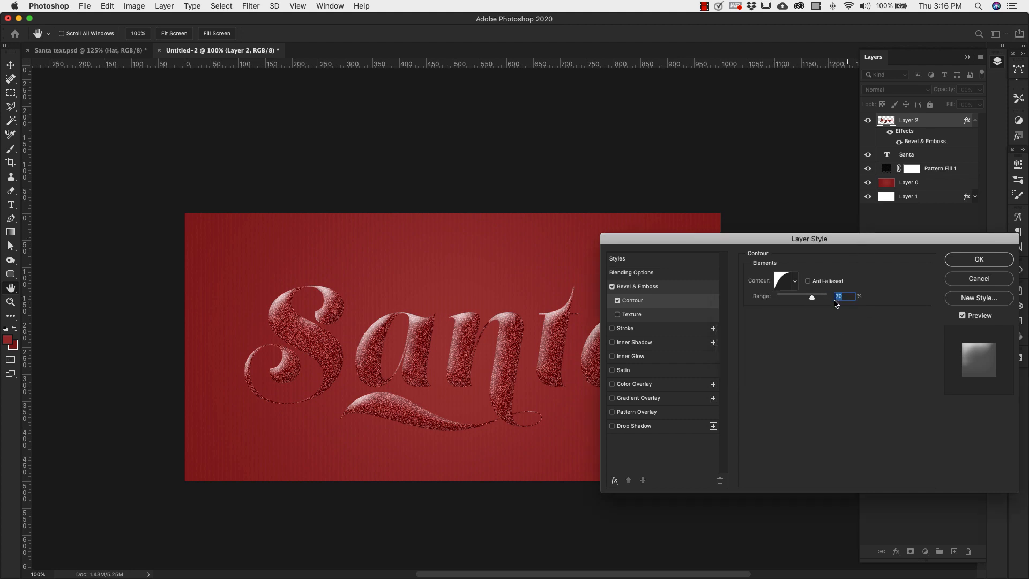
# - Enable the bevel's Texture with the Kraft Paper pattern from Grayscale Paper, at 50% scale and +50% depth
pyautogui.click(640, 316)
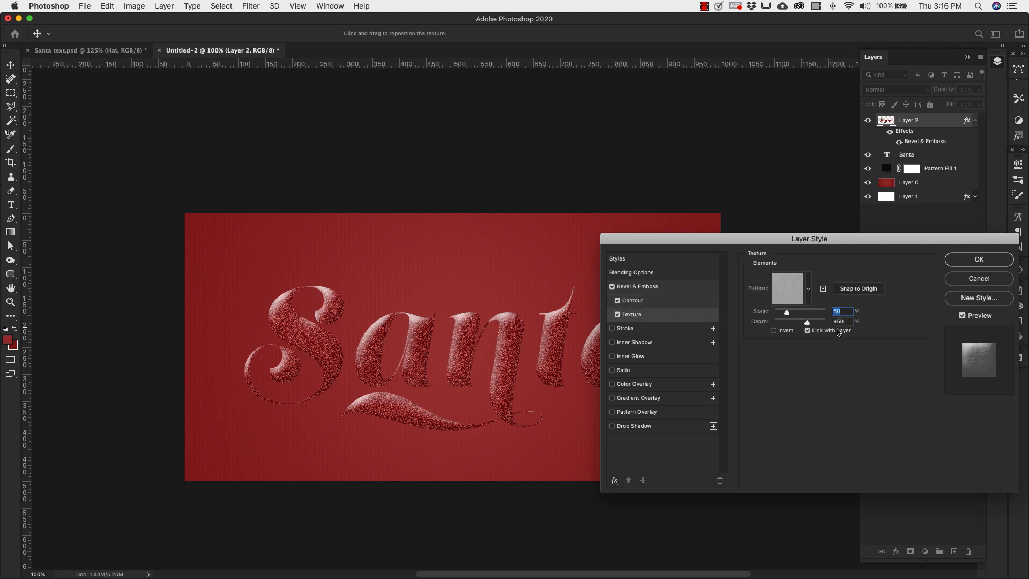
pyautogui.click(808, 290)
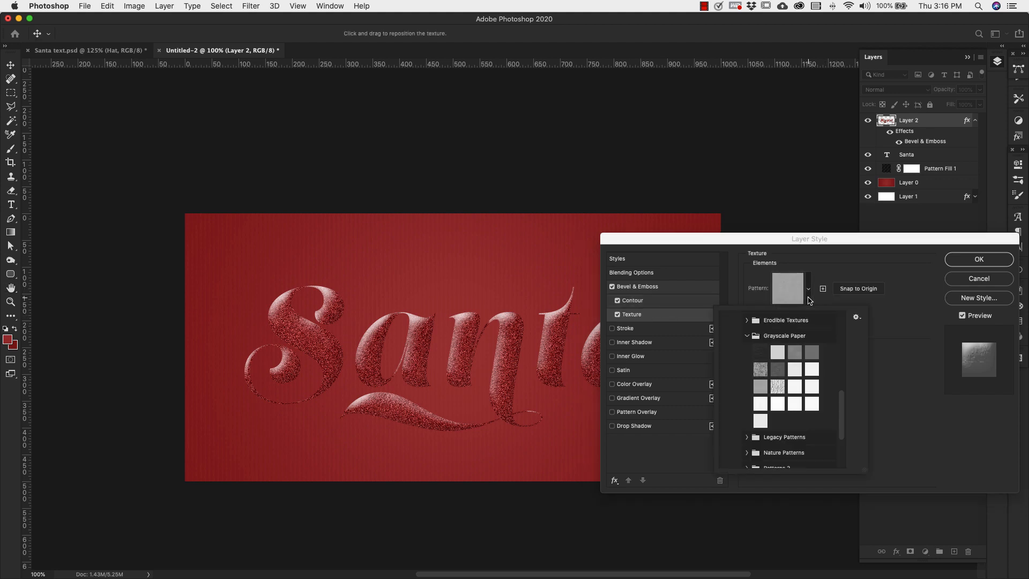
pyautogui.scroll(3, 768, 351)
pyautogui.scroll(3, 769, 351)
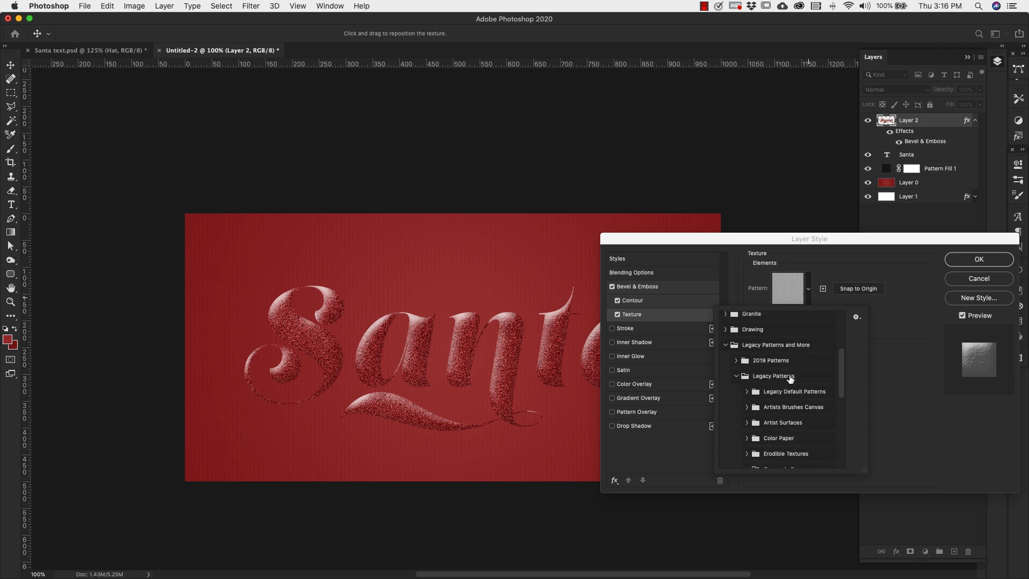
pyautogui.scroll(-4, 790, 378)
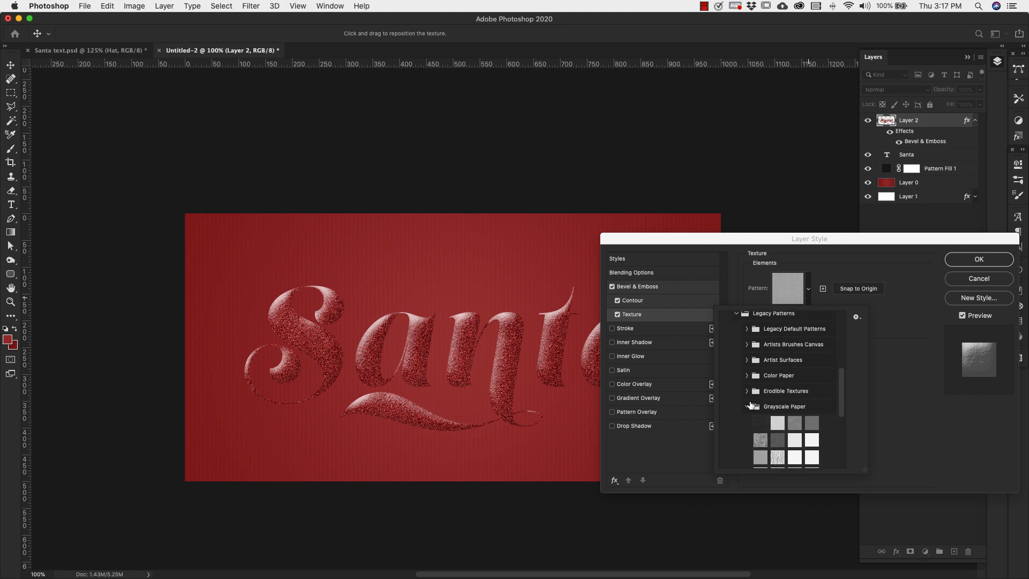
pyautogui.scroll(-4, 803, 407)
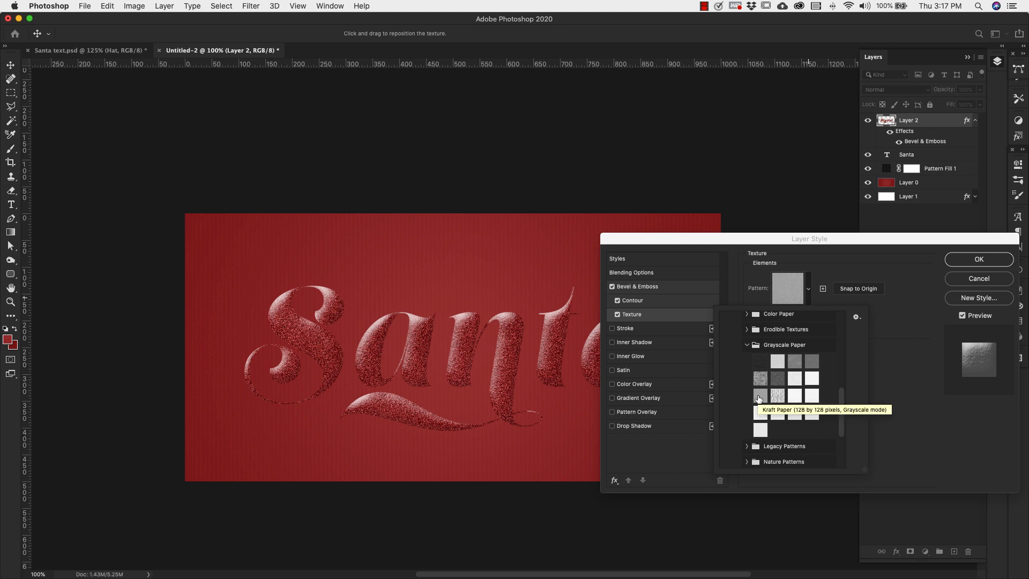
pyautogui.click(759, 398)
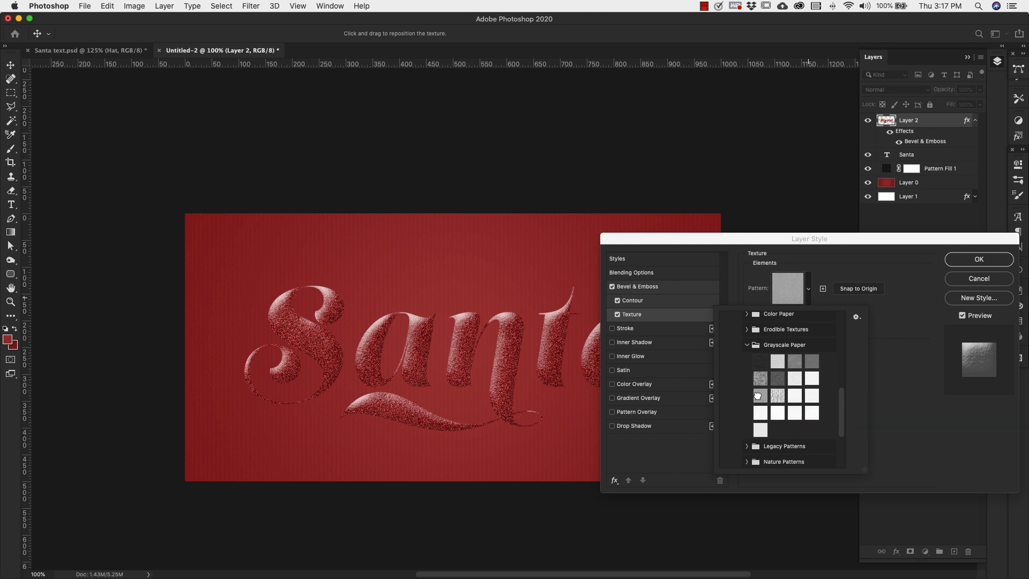
pyautogui.click(885, 348)
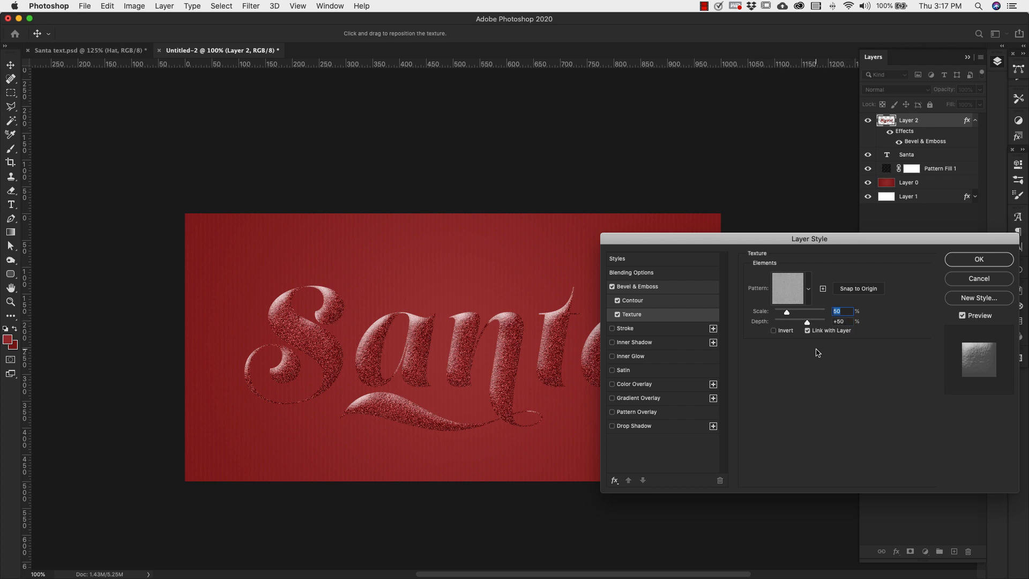
# - Add a Normal-mode Inner Shadow in b5b5b5 with 60% opacity, 120° angle, 0 px distance and 10 px size
pyautogui.click(636, 343)
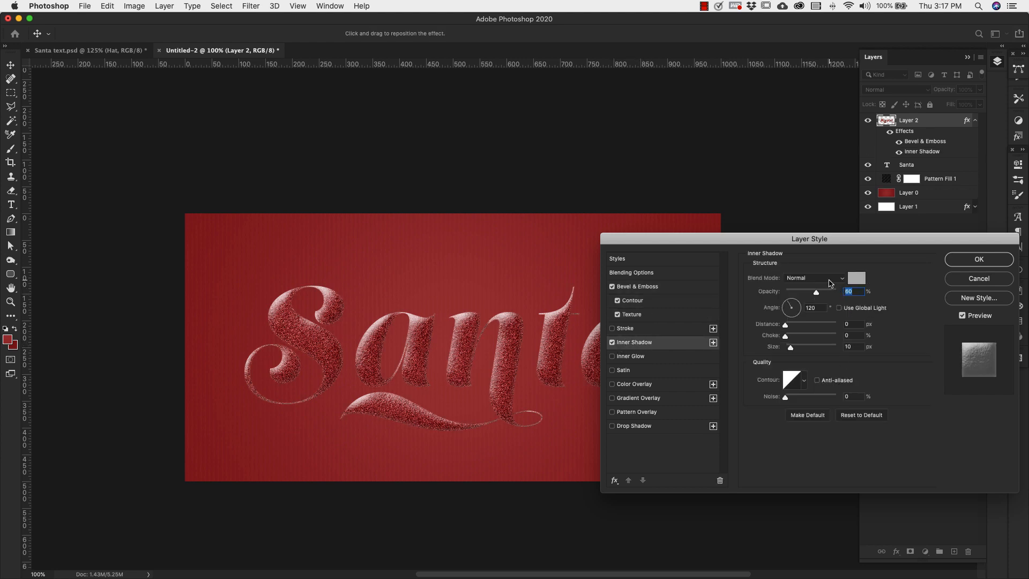
pyautogui.click(857, 279)
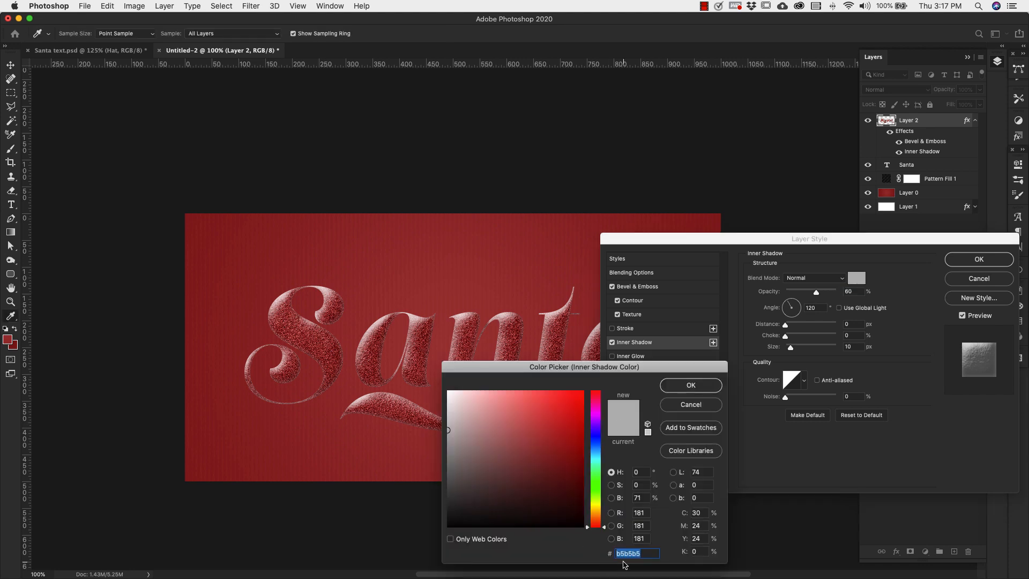
pyautogui.click(691, 385)
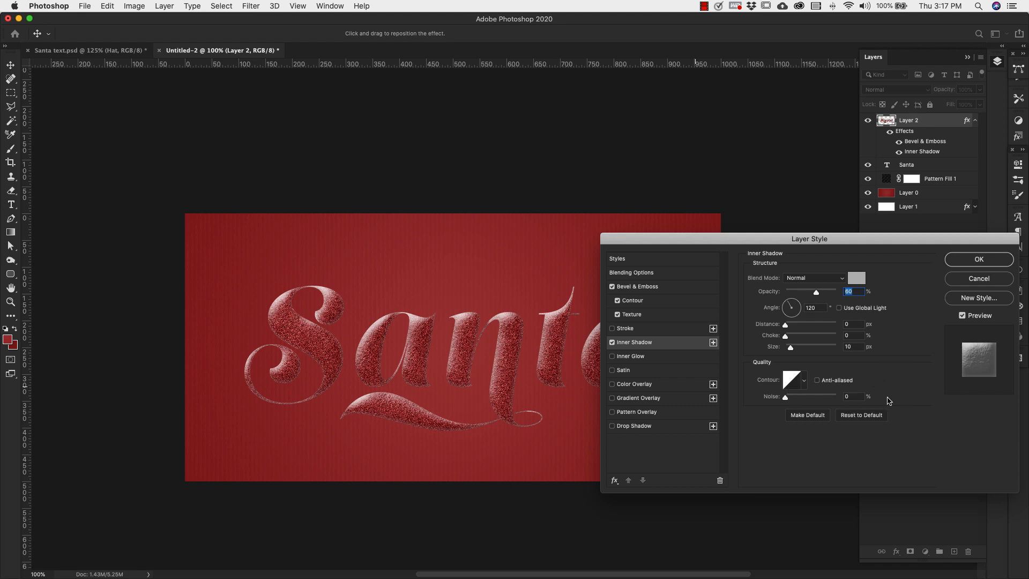
# - Add a Linear Burn Drop Shadow in 2d0303 with 60% opacity, 120° angle, 12 px distance and 16 px size, and apply the layer style
pyautogui.click(635, 426)
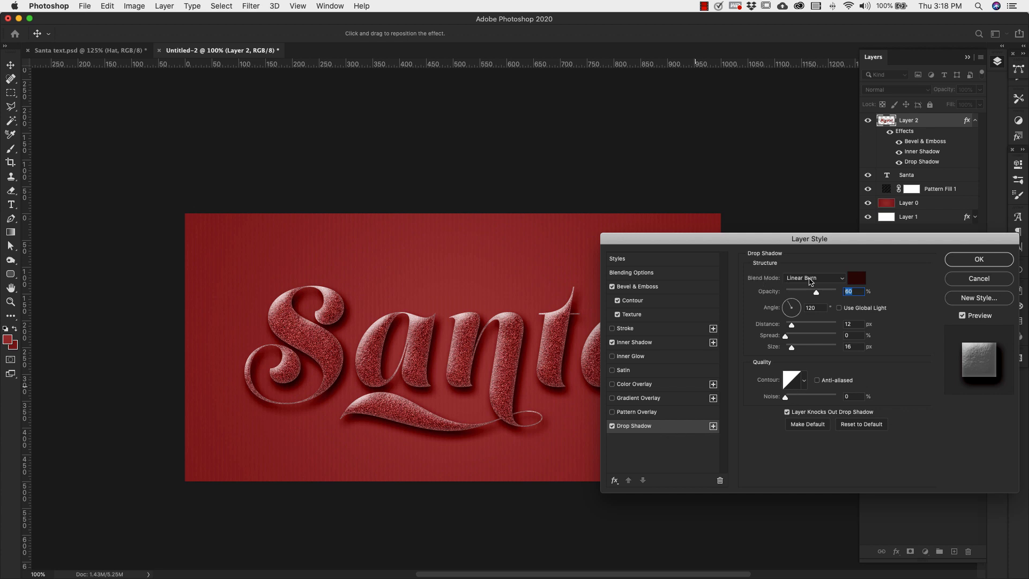
pyautogui.click(856, 279)
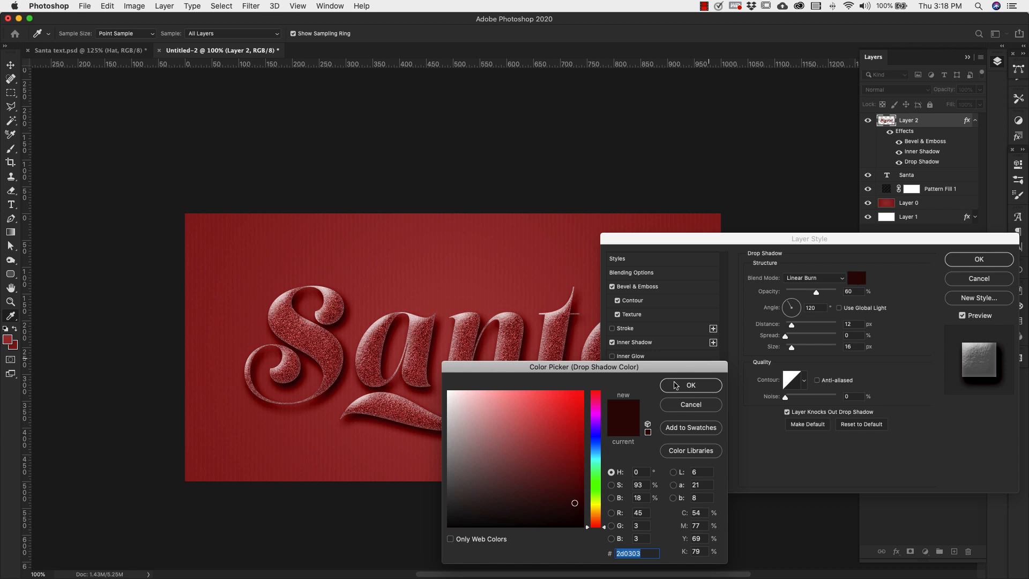
pyautogui.click(684, 386)
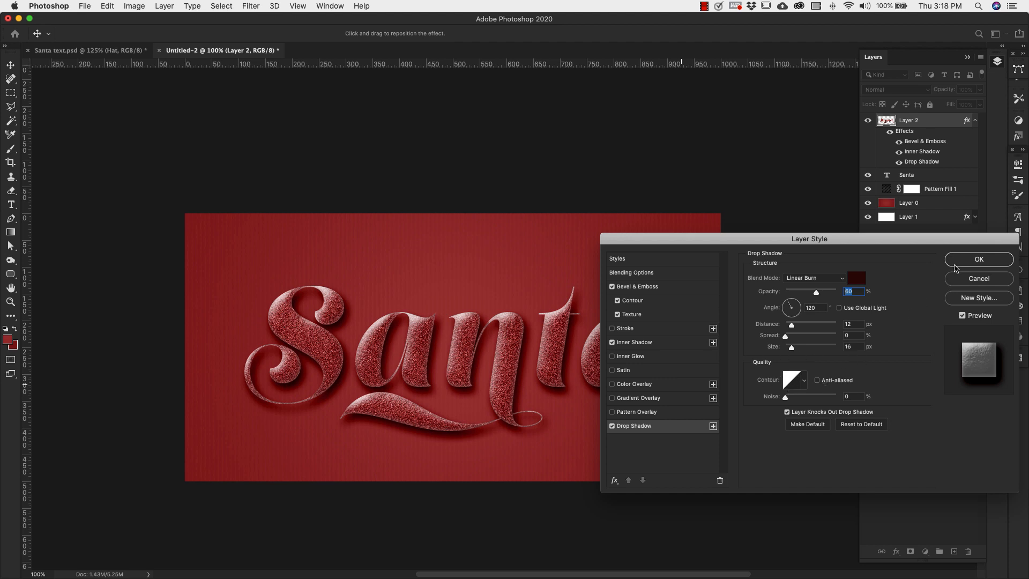
pyautogui.click(957, 263)
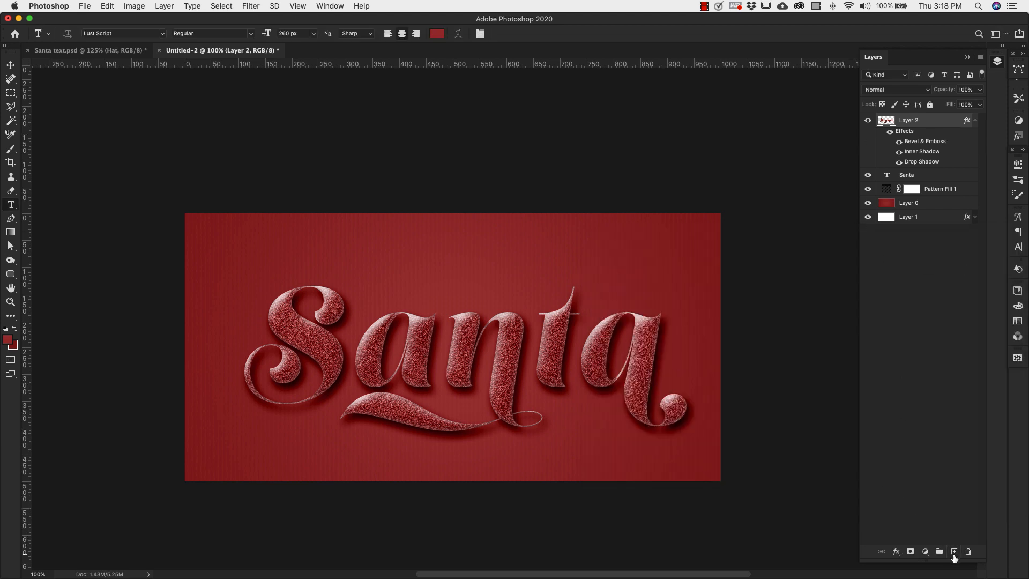
# - Add a new layer clipped to Layer 2, naming the base layer Text Base and the clipped layer Dots
pyautogui.click(954, 552)
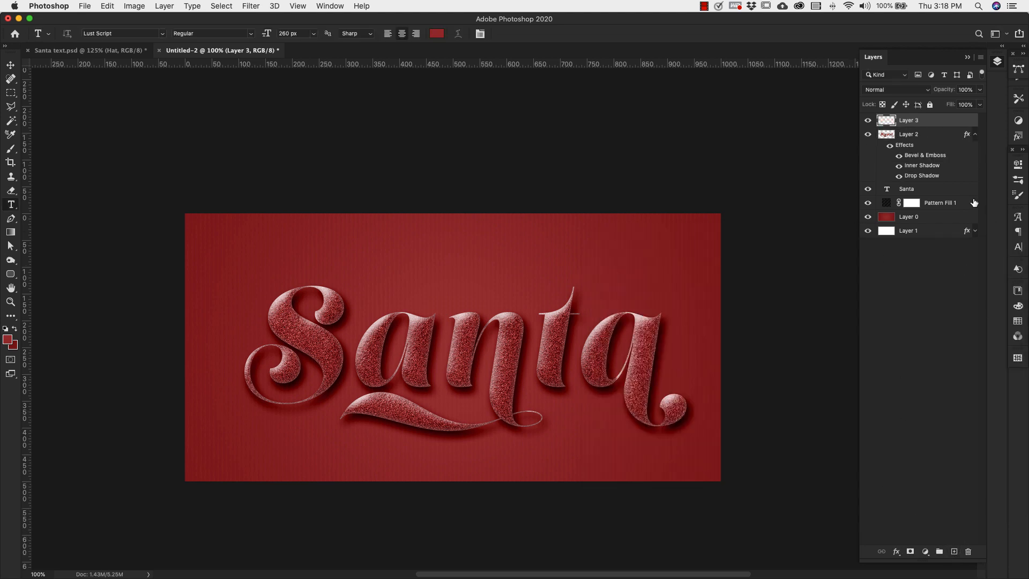
pyautogui.keyDown('alt'); pyautogui.click(935, 127); pyautogui.keyUp('alt')
pyautogui.doubleClick(907, 135)
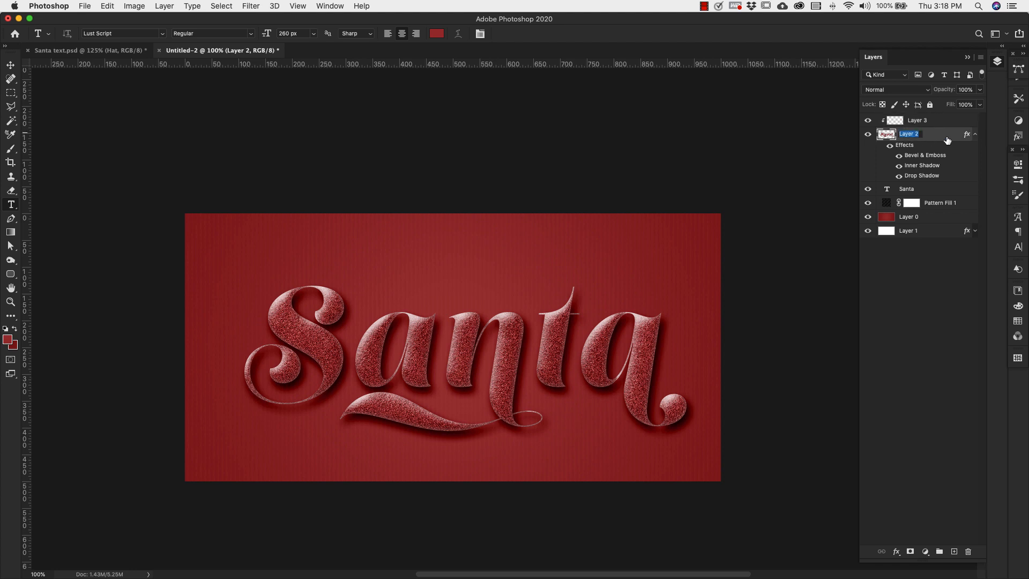
pyautogui.write('Text Base')
pyautogui.doubleClick(920, 120)
pyautogui.write('Dots')
pyautogui.click(908, 135)
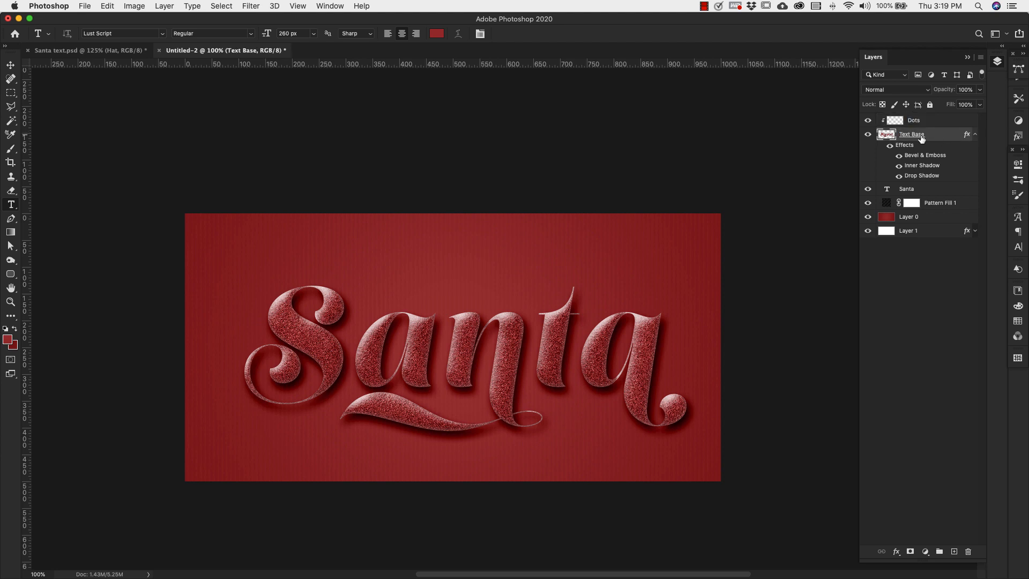
# - Hide the original Santa type layer while keeping the Text Base layer shown
pyautogui.click(867, 135)
pyautogui.click(867, 134)
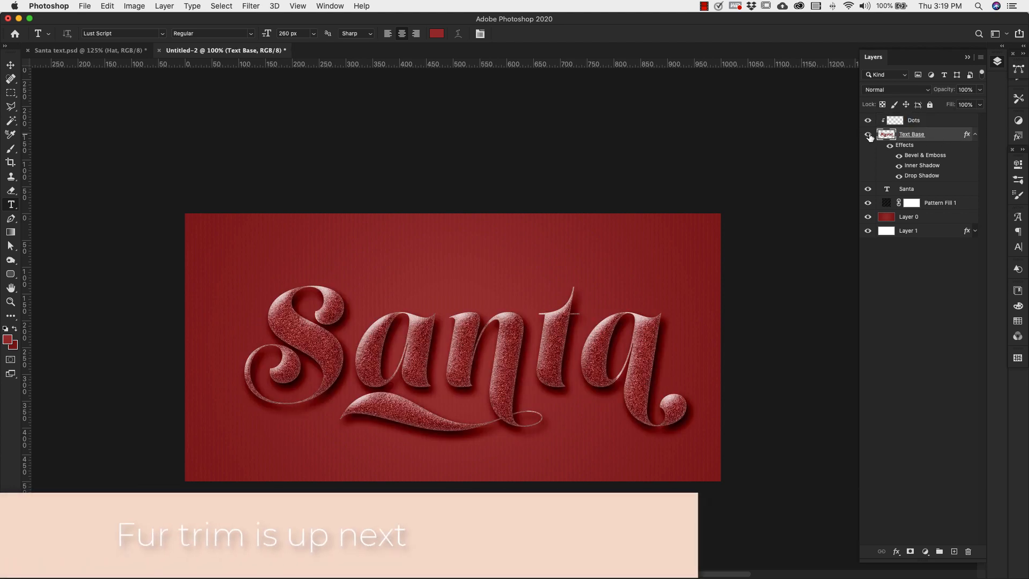
pyautogui.click(867, 188)
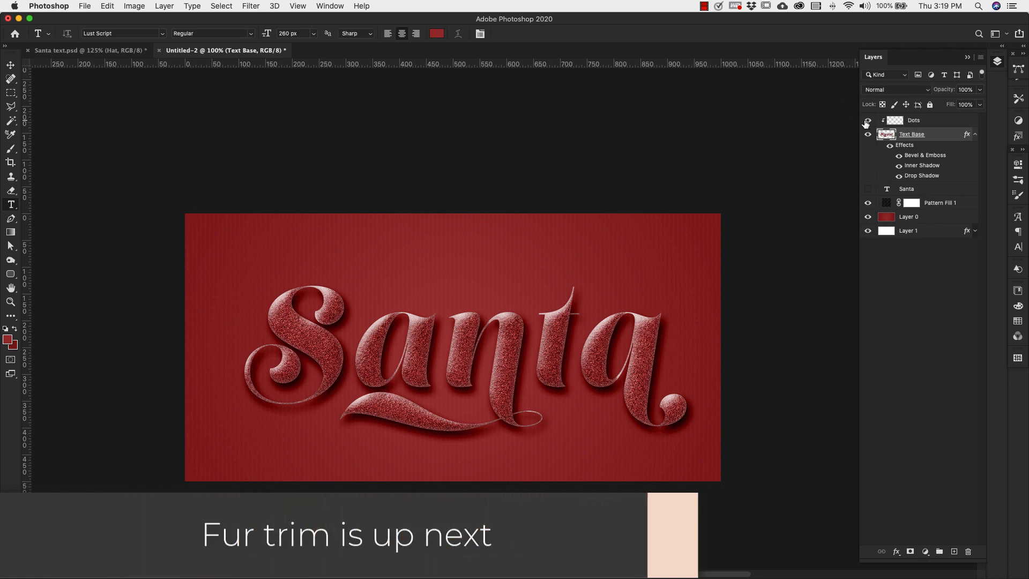
# - Select the Dots layer and choose the dotty texture brush basic preset from the brushes-gold-leaf-design set
pyautogui.click(902, 122)
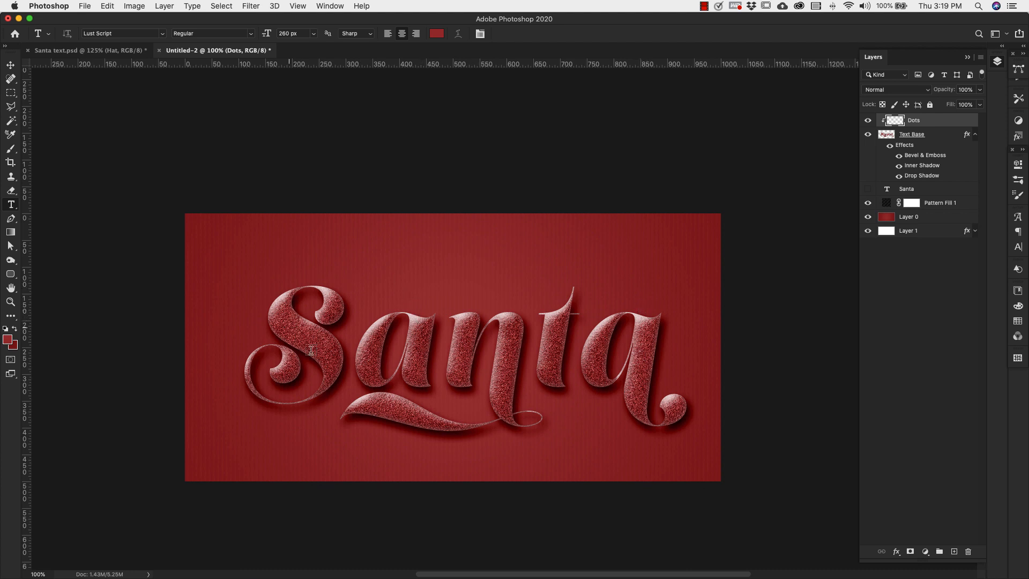
pyautogui.click(1017, 180)
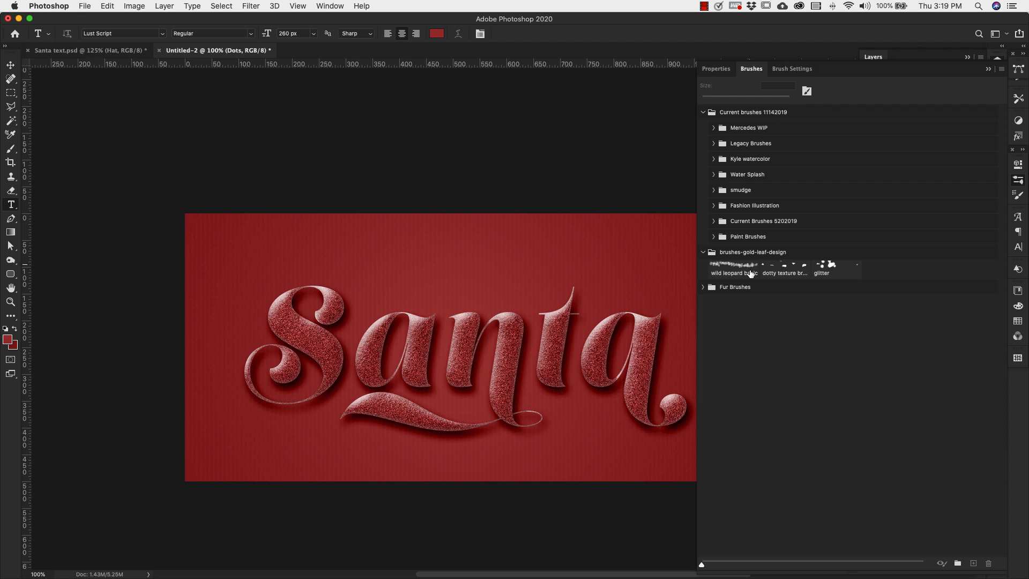
pyautogui.click(792, 272)
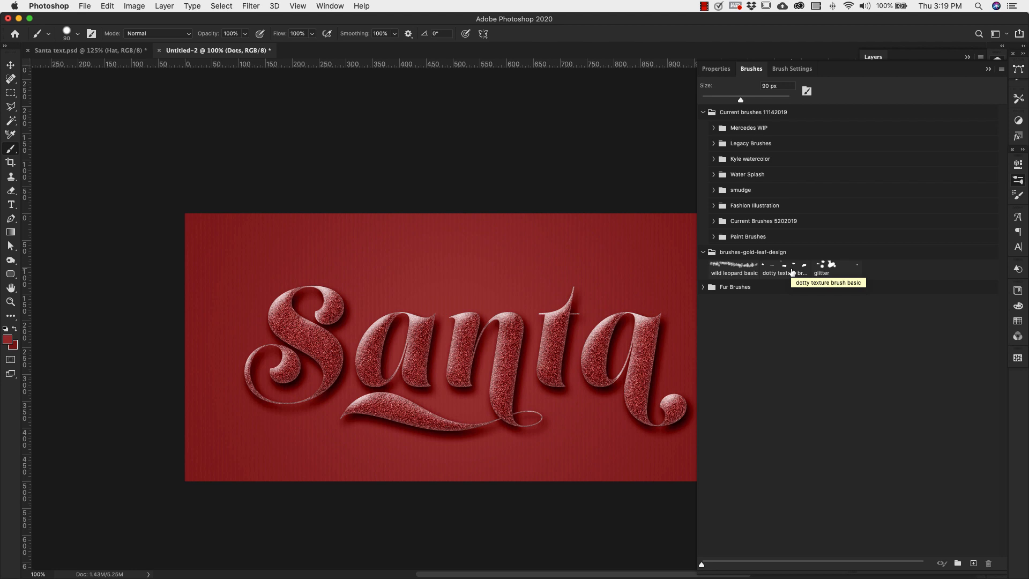
pyautogui.press('t')
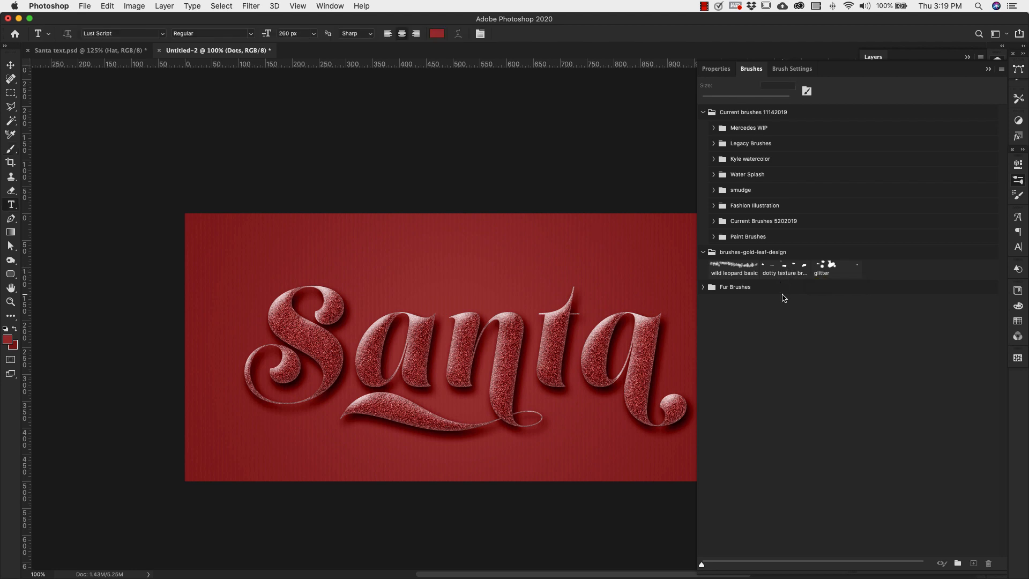
pyautogui.click(786, 267)
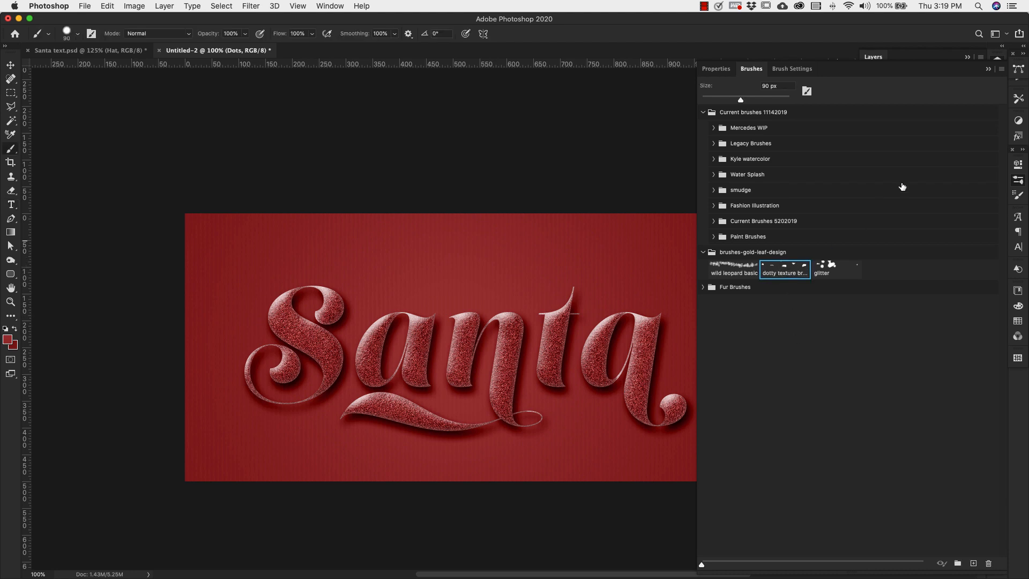
pyautogui.click(988, 69)
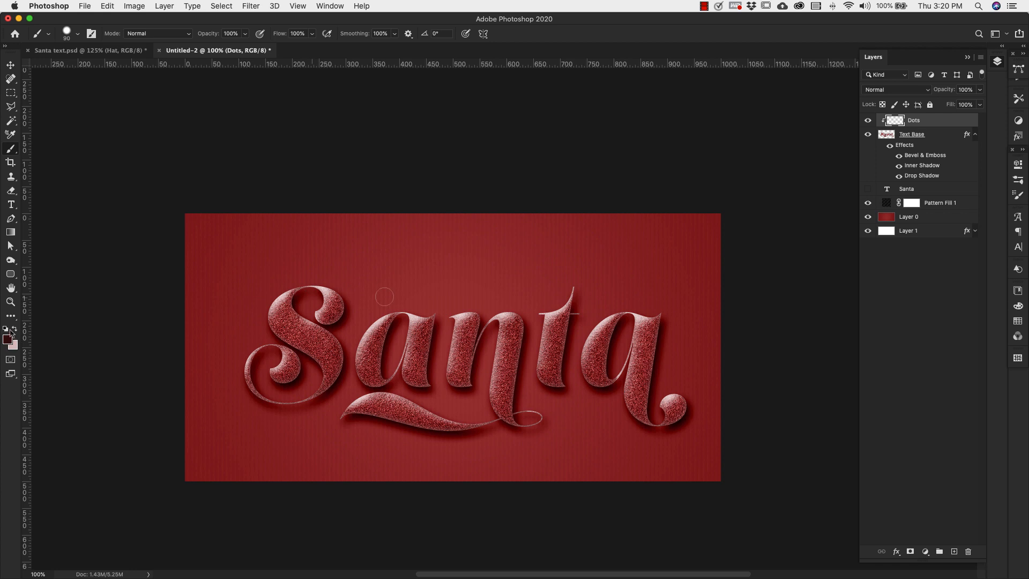
# - Paint white dots with the dotty texture brush over all the Santa letters and the swash on the Dots layer
pyautogui.click(5, 331)
pyautogui.press('x')
pyautogui.click(277, 302)
pyautogui.click(327, 307)
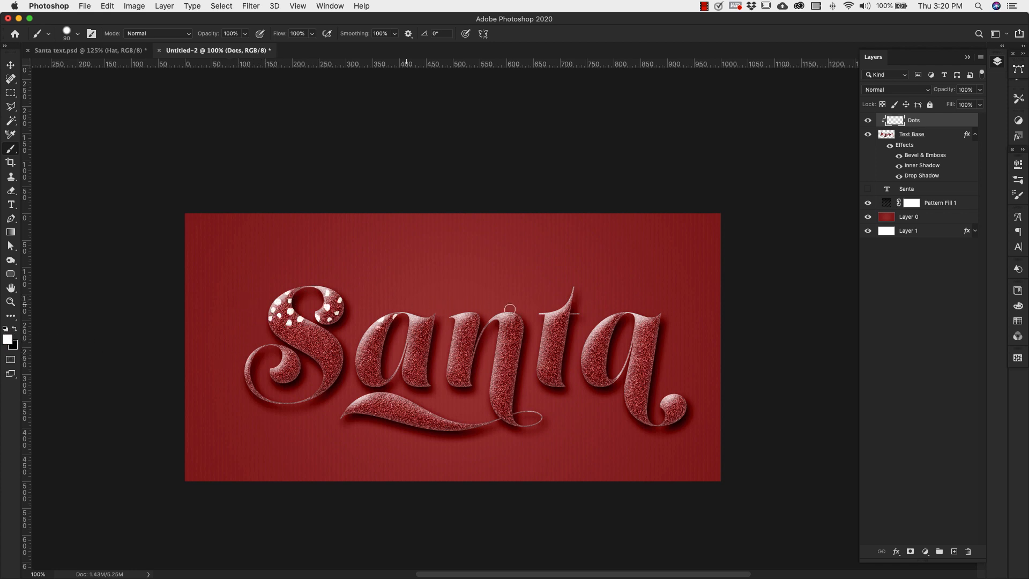
pyautogui.click(476, 318)
pyautogui.click(517, 321)
pyautogui.click(558, 318)
pyautogui.click(653, 331)
pyautogui.click(644, 346)
pyautogui.click(548, 357)
pyautogui.click(467, 358)
pyautogui.click(501, 368)
pyautogui.click(367, 340)
pyautogui.click(321, 345)
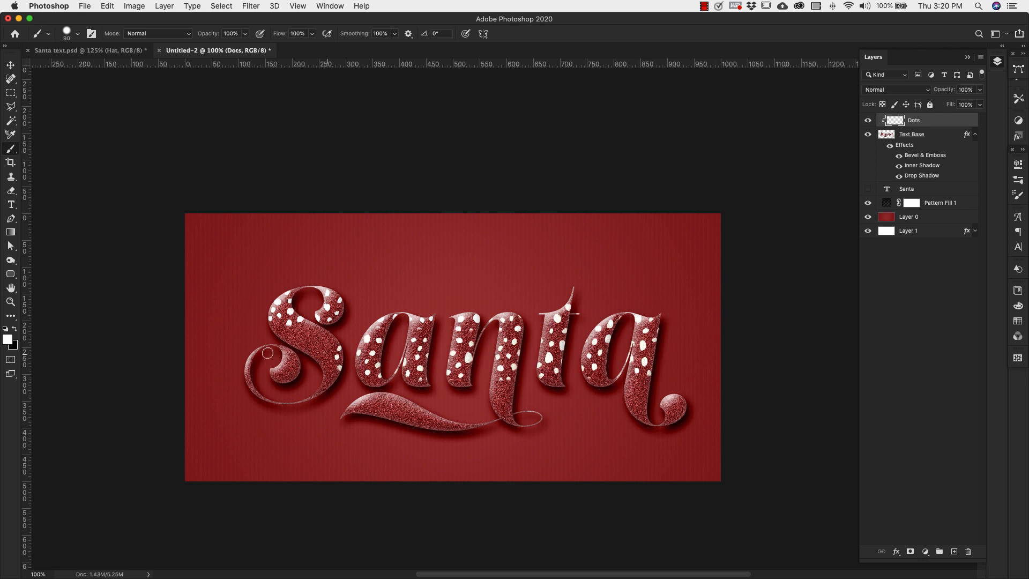
pyautogui.click(288, 372)
pyautogui.click(315, 397)
pyautogui.click(395, 398)
pyautogui.click(433, 422)
pyautogui.click(512, 398)
pyautogui.click(499, 410)
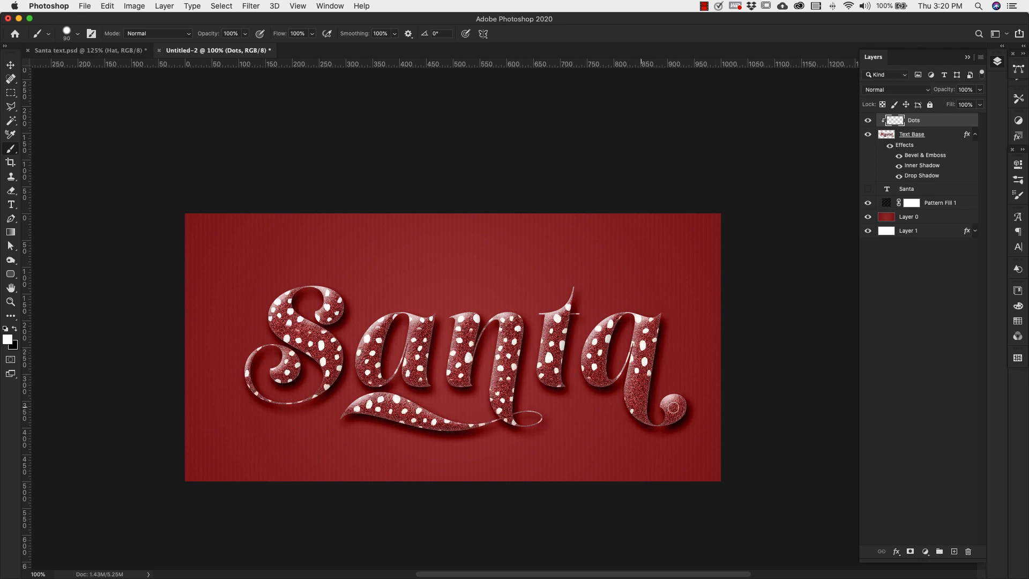
pyautogui.click(637, 398)
pyautogui.click(678, 408)
pyautogui.click(599, 383)
# - Load the Dots layer's painted dots as a selection and set the foreground color to cdcdcd
pyautogui.keyDown('super'); pyautogui.click(899, 122); pyautogui.keyUp('super')
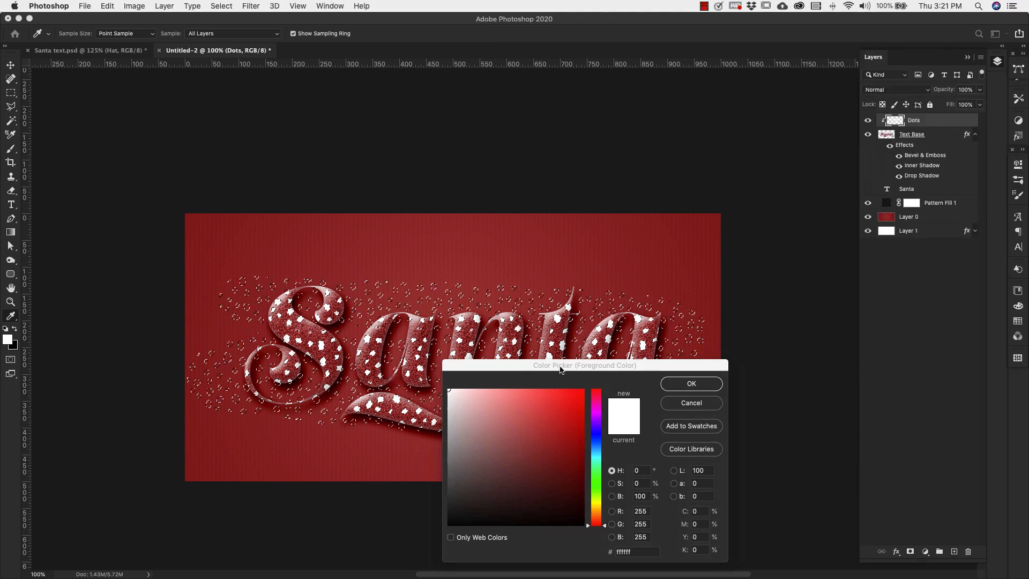
pyautogui.moveTo(559, 369); pyautogui.dragTo(618, 308)
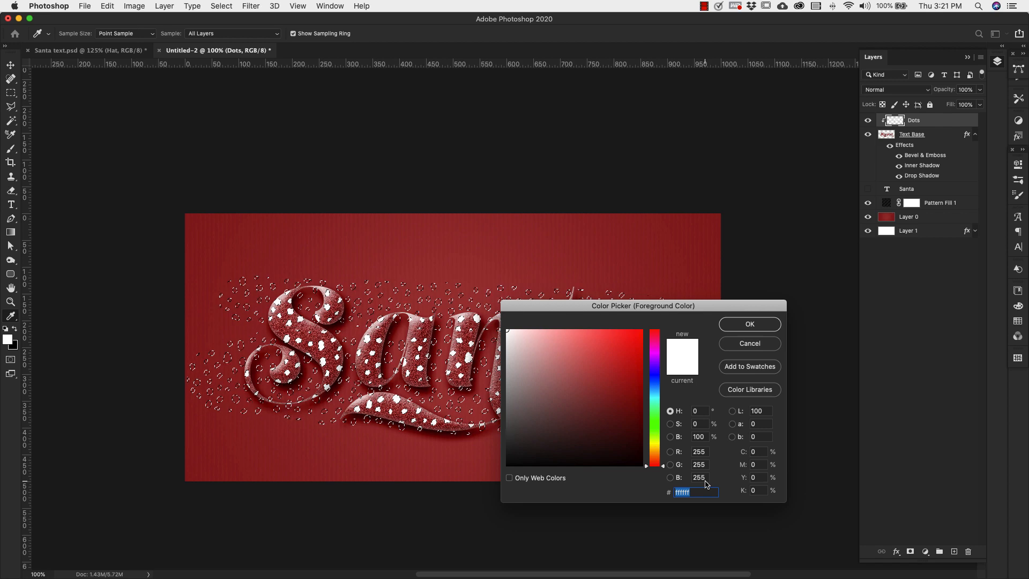
pyautogui.write('cdcd')
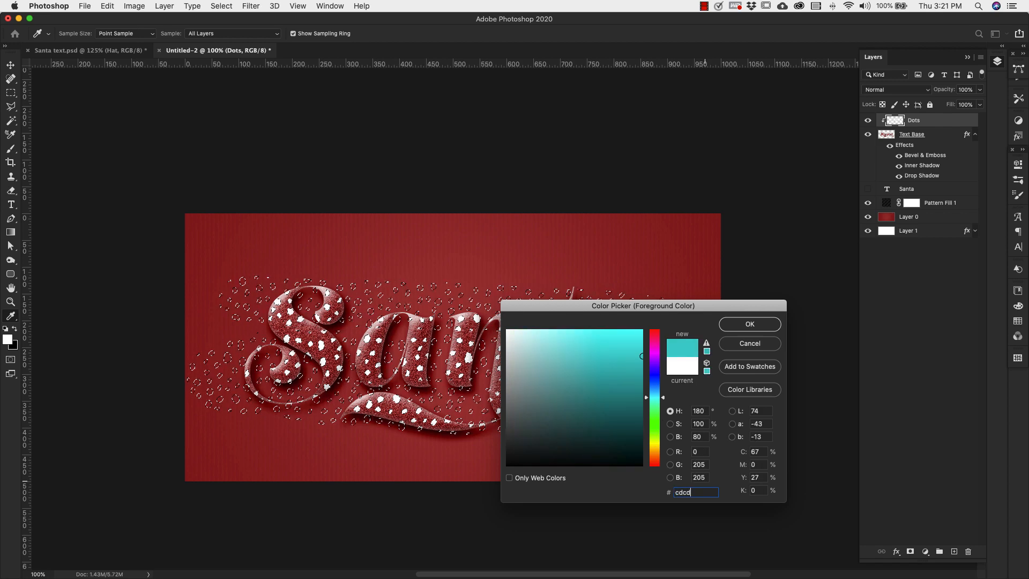
pyautogui.write('cd')
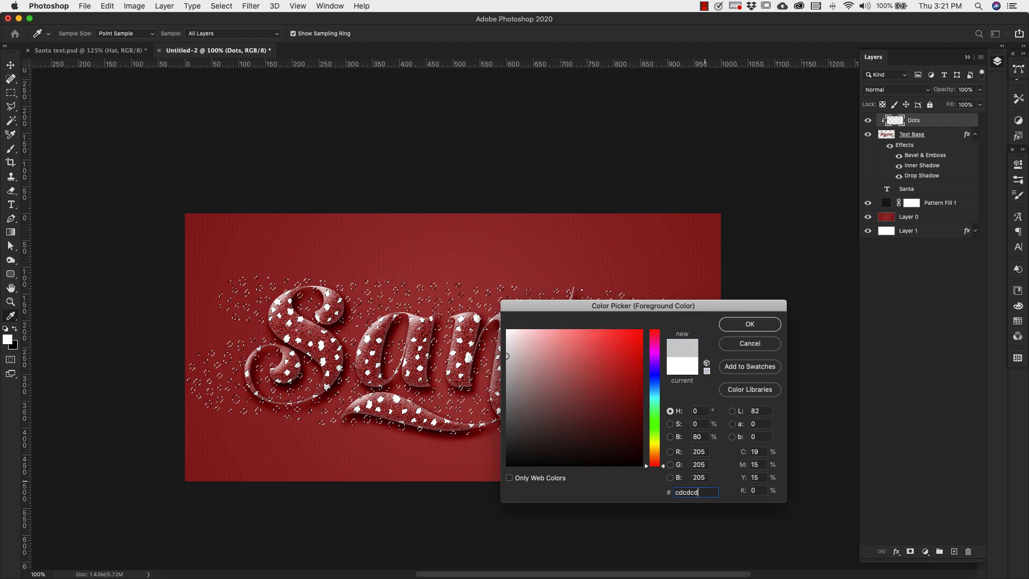
pyautogui.click(750, 324)
pyautogui.press('b')
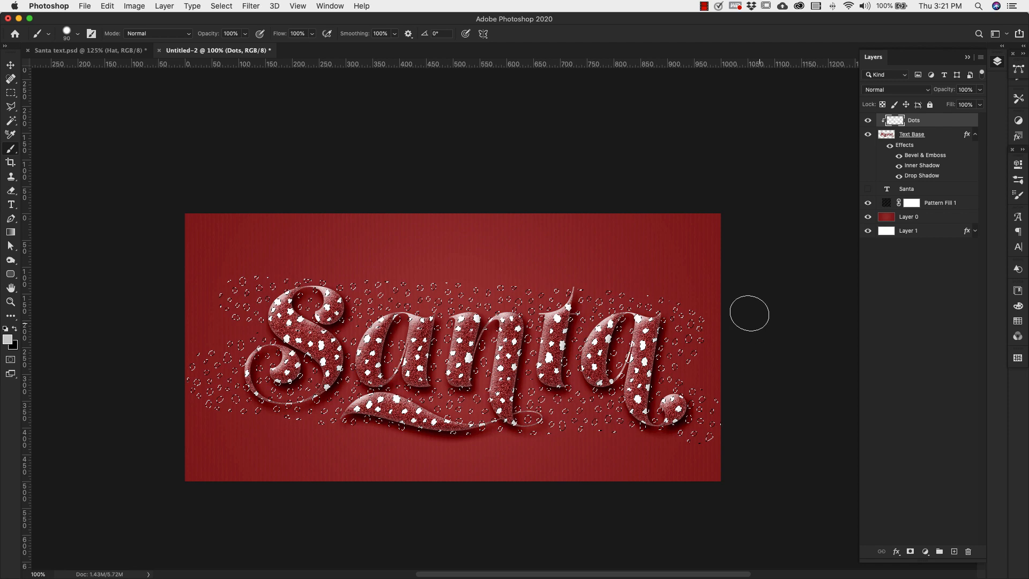
# - Set the background color to f3f3f3
pyautogui.click(14, 346)
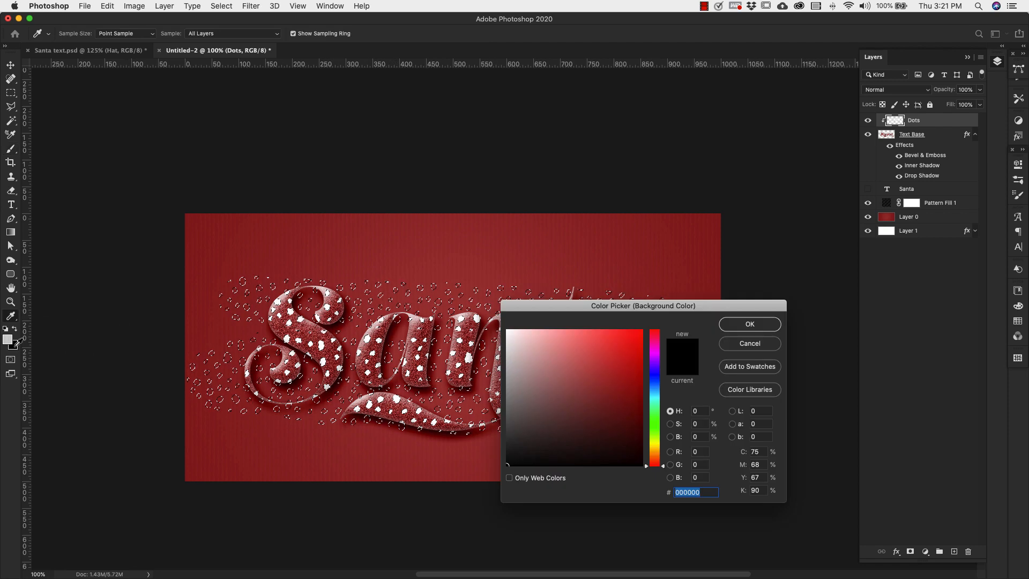
pyautogui.click(579, 248)
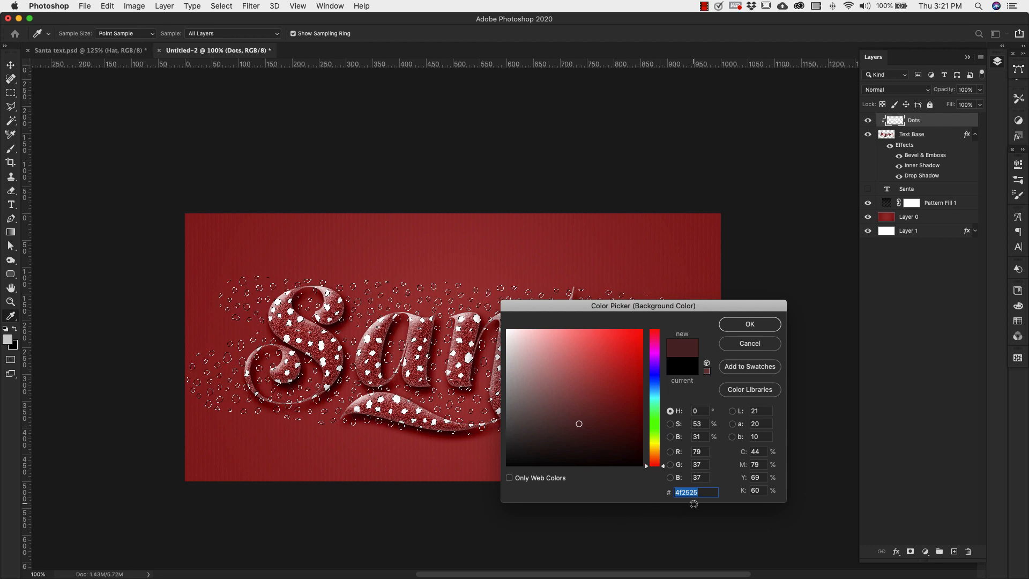
pyautogui.write('f3f3f3')
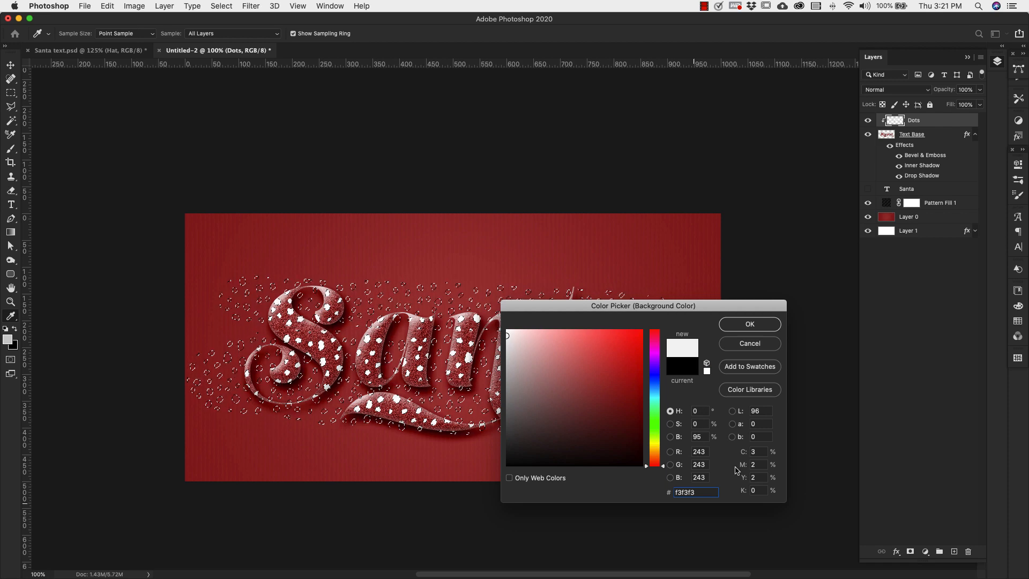
pyautogui.click(754, 325)
pyautogui.press('b')
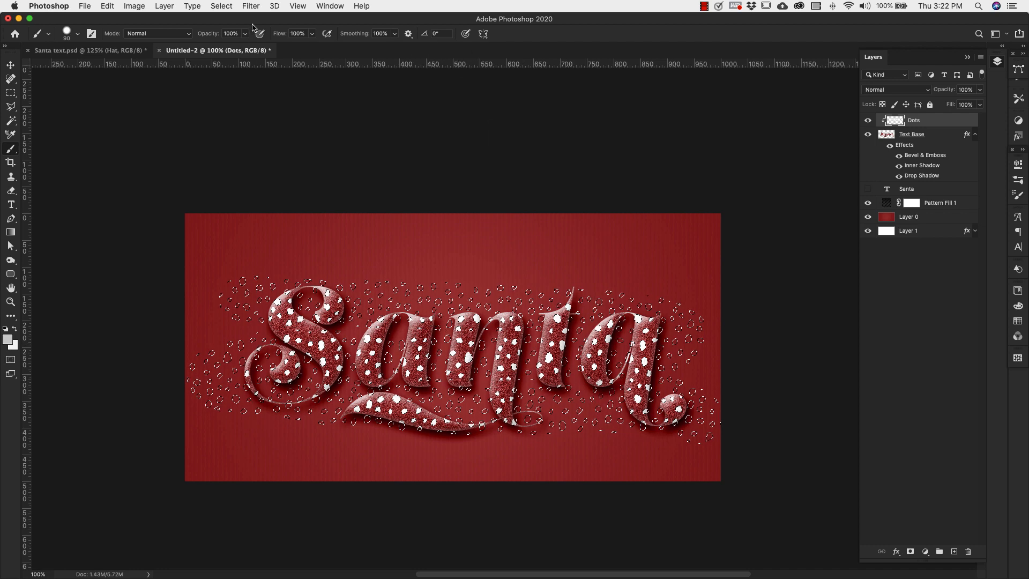
# - Render Clouds within the selected dots on the Dots layer
pyautogui.click(251, 6)
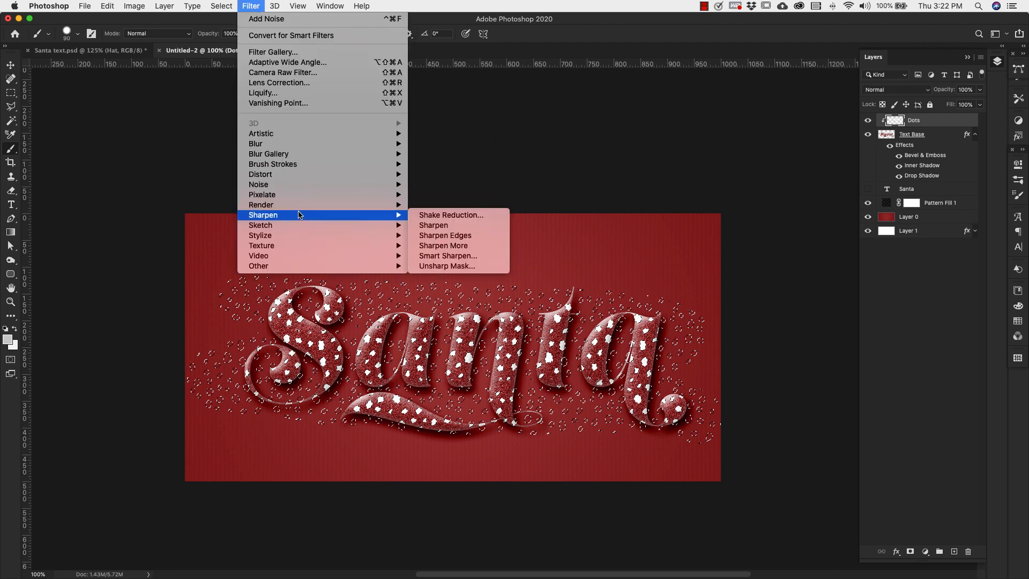
pyautogui.moveTo(300, 205)
pyautogui.click(433, 242)
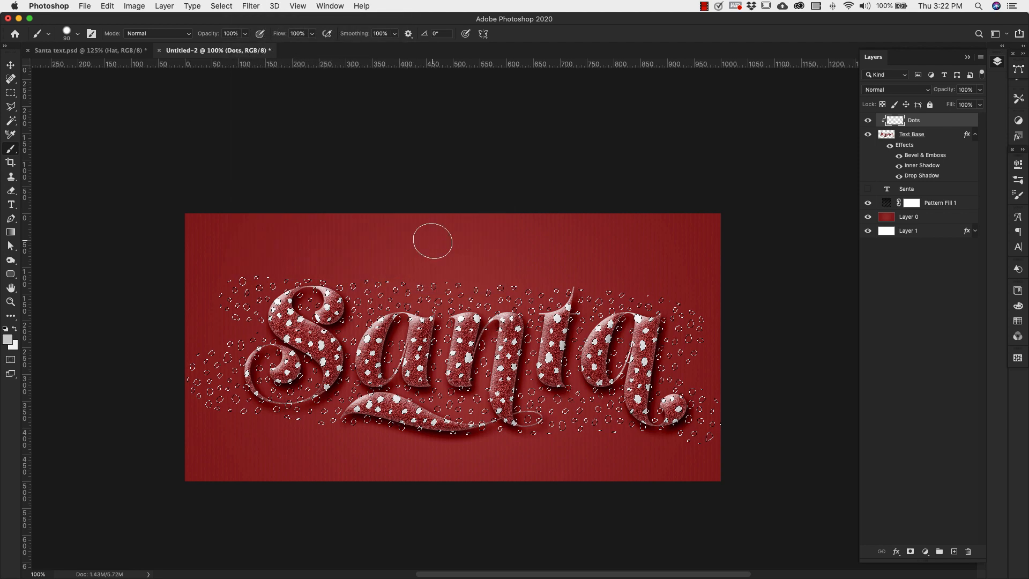
# - Add 25% monochromatic Gaussian noise to the selected dots and clear the selection
pyautogui.click(251, 6)
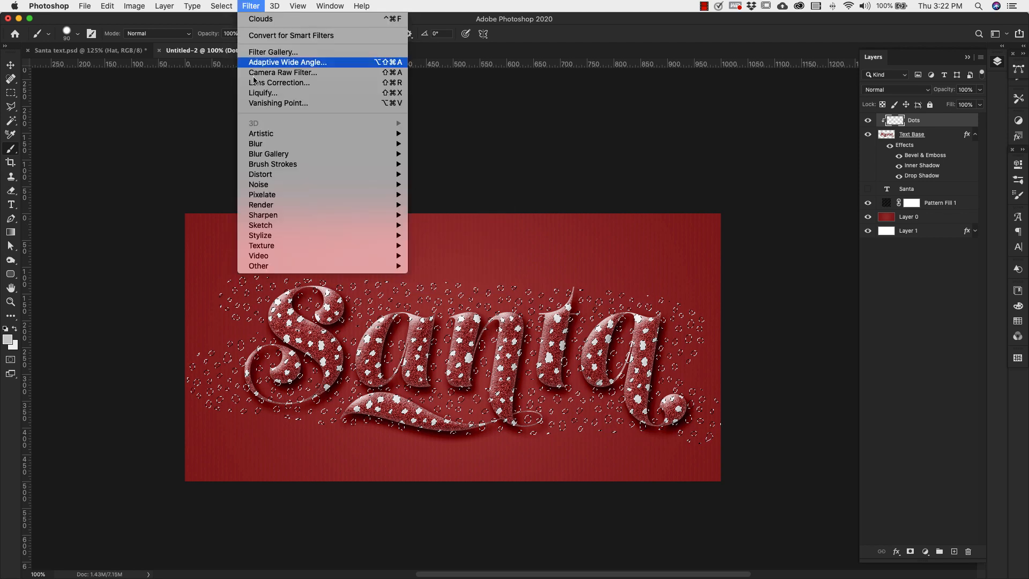
pyautogui.moveTo(276, 185)
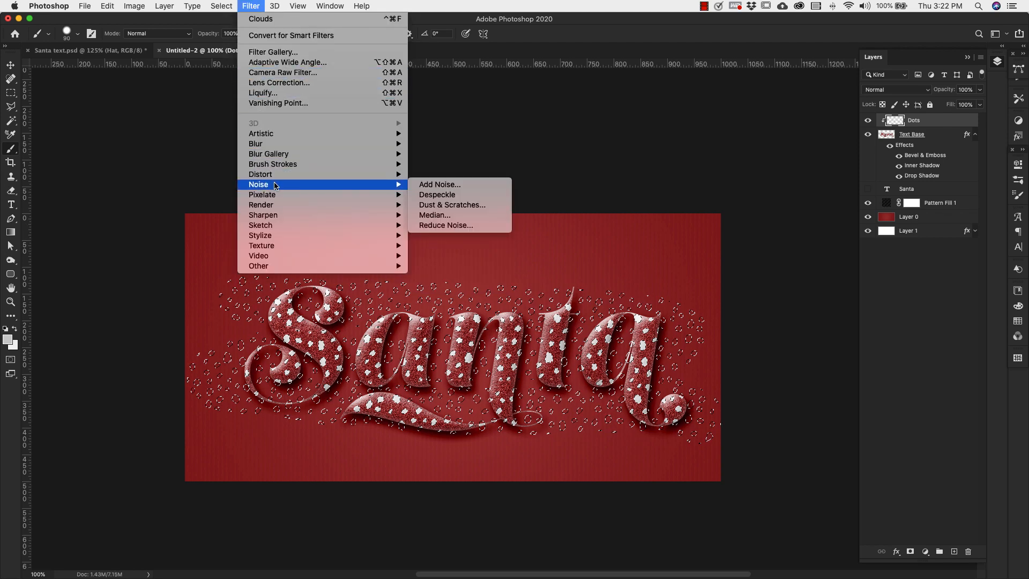
pyautogui.click(437, 184)
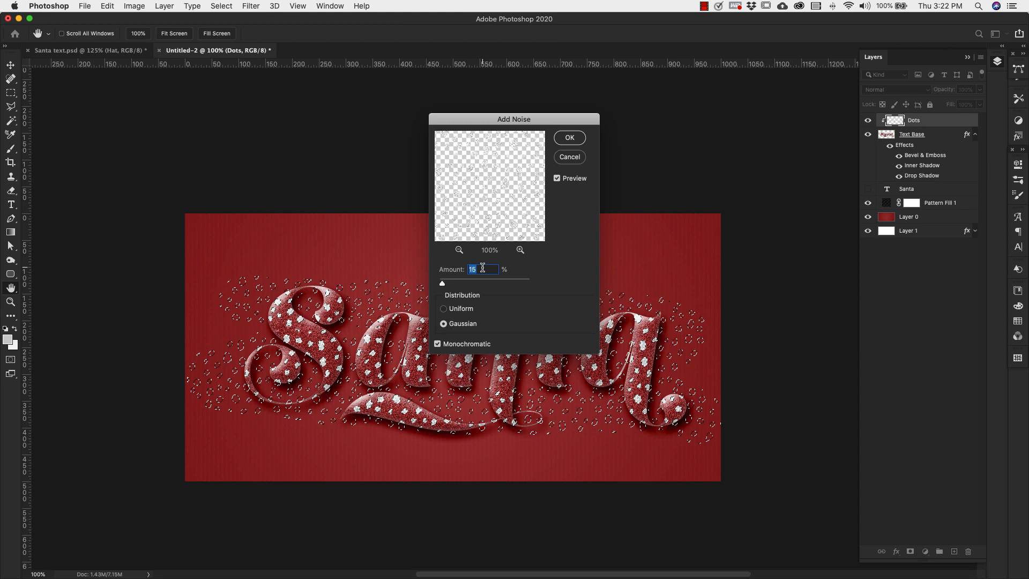
pyautogui.write('25')
pyautogui.click(570, 137)
pyautogui.press('b')
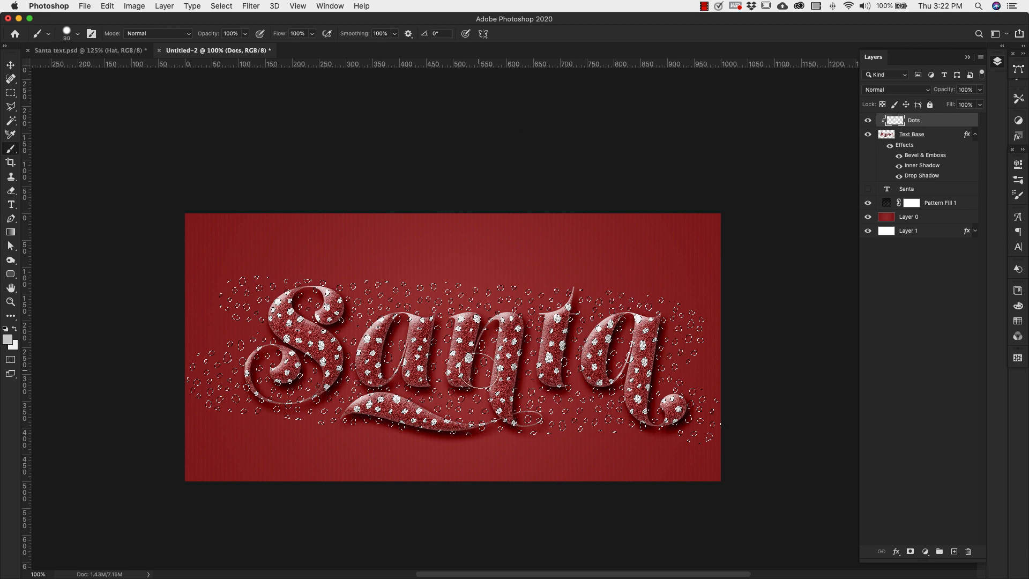
pyautogui.press('super+d')
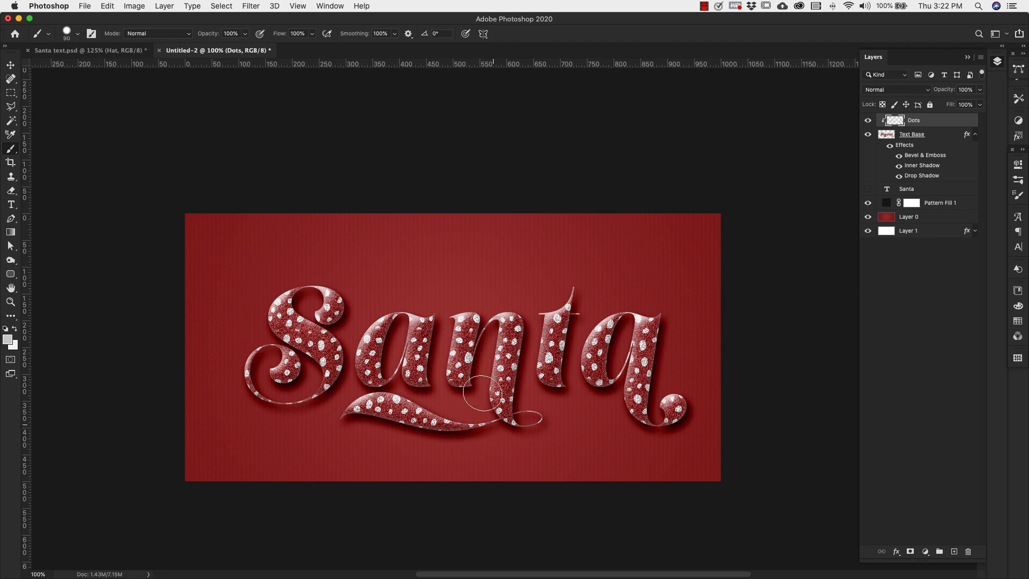
# - Set the Dots layer's opacity to 60% and its blend mode to Screen
pyautogui.click(981, 90)
pyautogui.moveTo(979, 105); pyautogui.dragTo(959, 107)
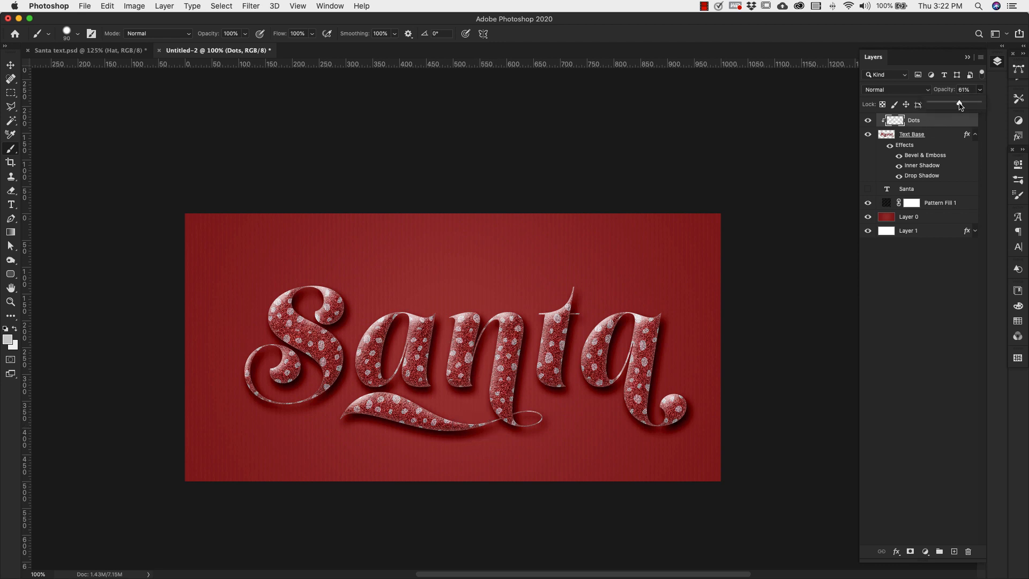
pyautogui.click(943, 122)
pyautogui.click(909, 92)
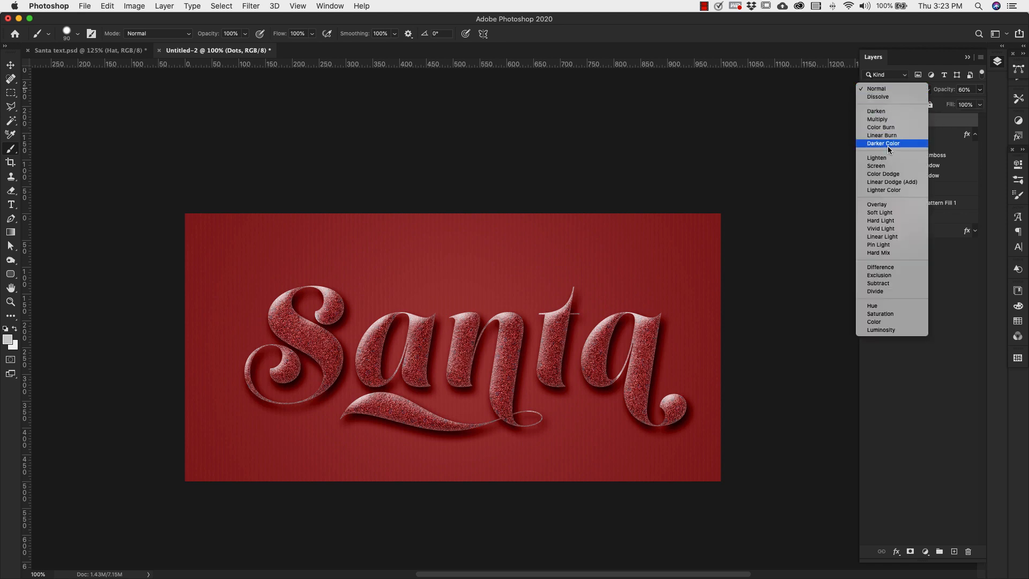
pyautogui.click(892, 169)
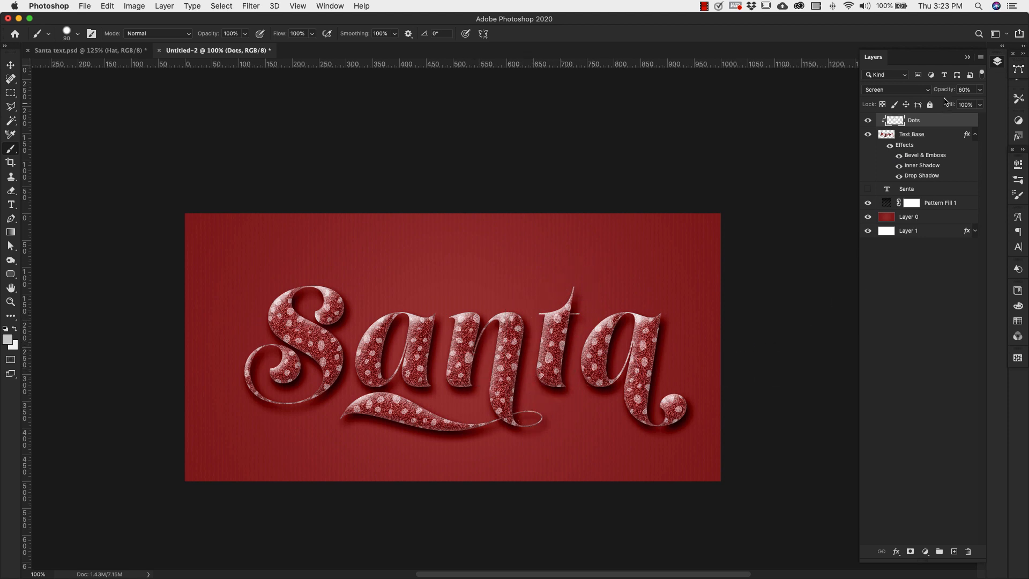
# - Add a new layer above Dots and name it Trim
pyautogui.click(953, 552)
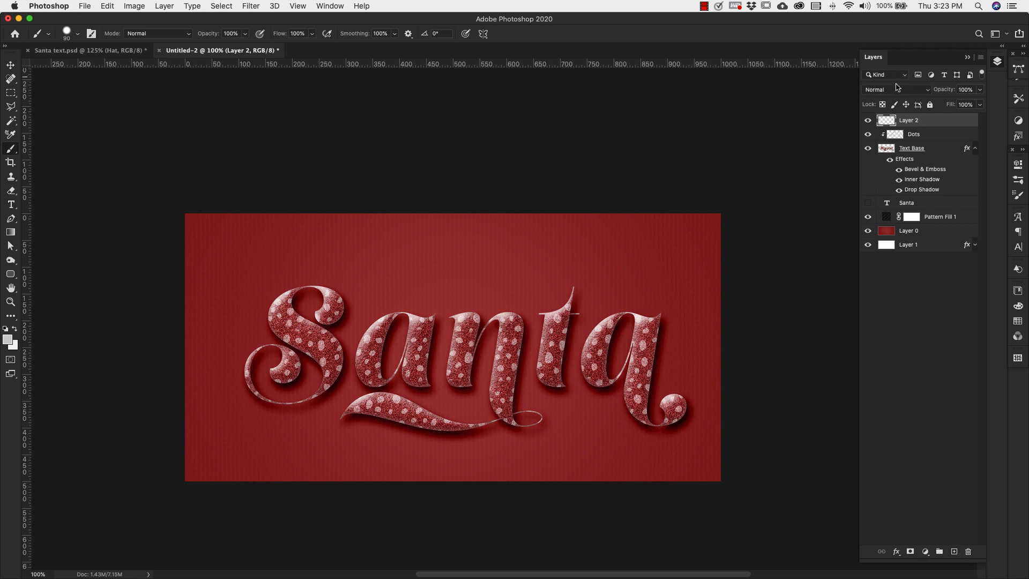
pyautogui.doubleClick(911, 121)
pyautogui.write('Trim')
pyautogui.press('Return')
# - Choose the Dune Grass brush from the Default Brushes set within Legacy Brushes
pyautogui.click(1018, 182)
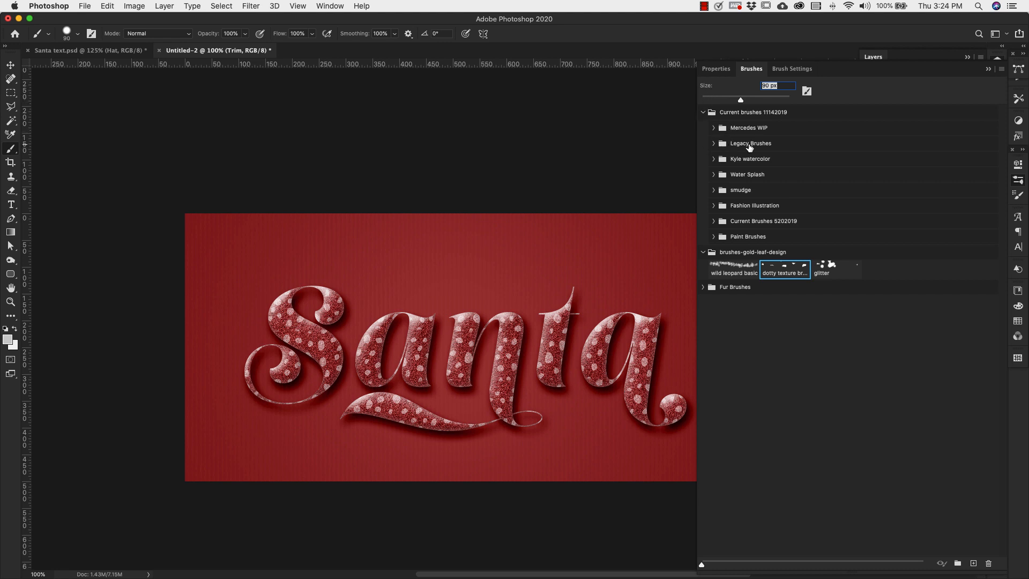
pyautogui.click(713, 143)
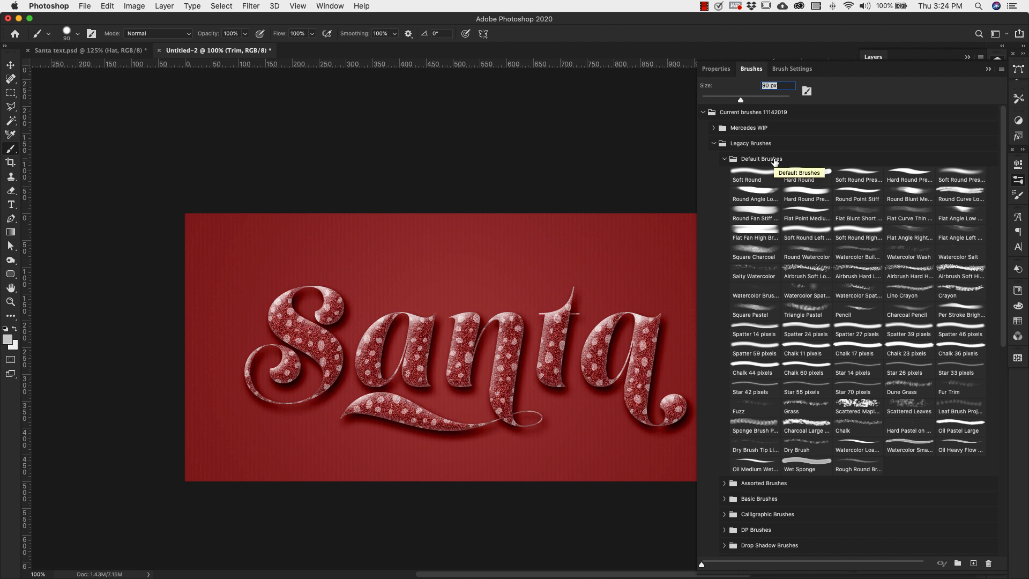
pyautogui.click(890, 292)
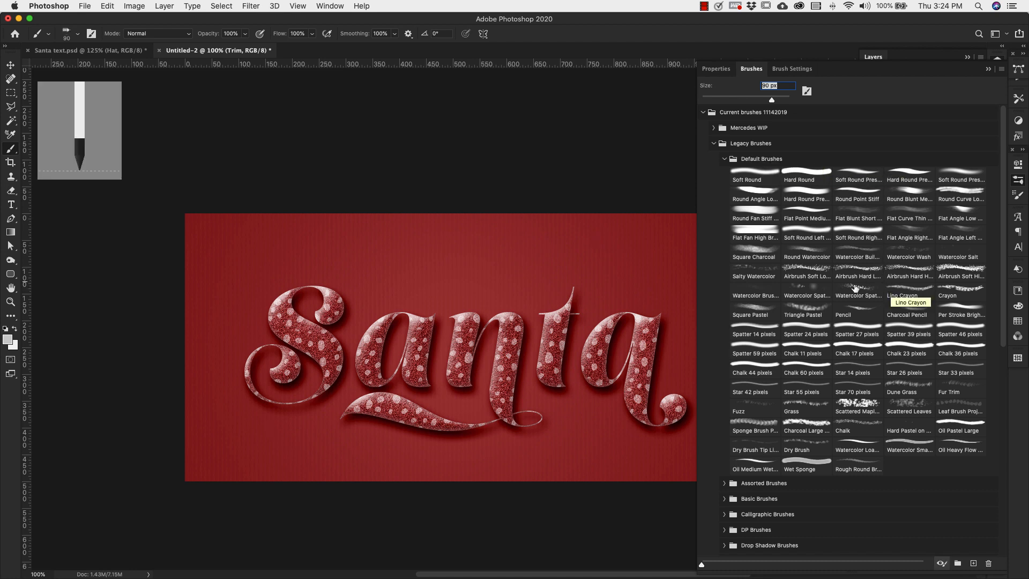
pyautogui.click(900, 391)
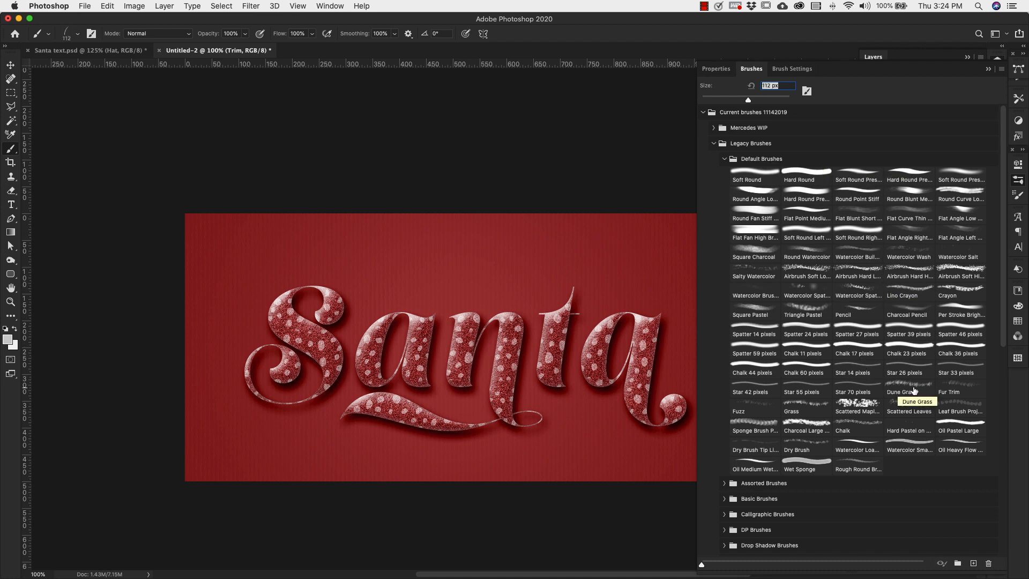
pyautogui.click(909, 385)
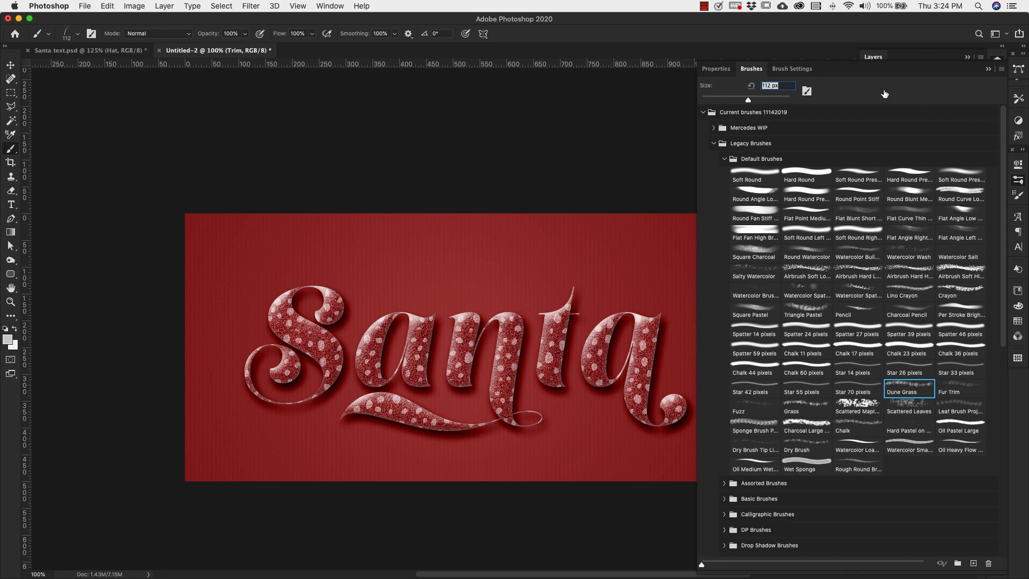
# - Set the Dune Grass brush tip size to 10 px and reduce its spacing to the minimum
pyautogui.click(804, 70)
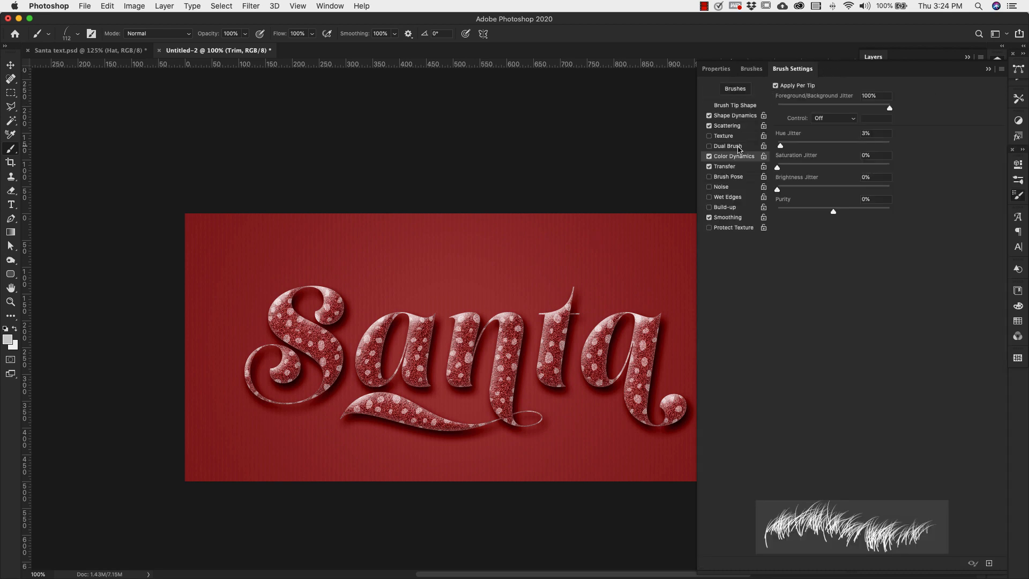
pyautogui.click(732, 107)
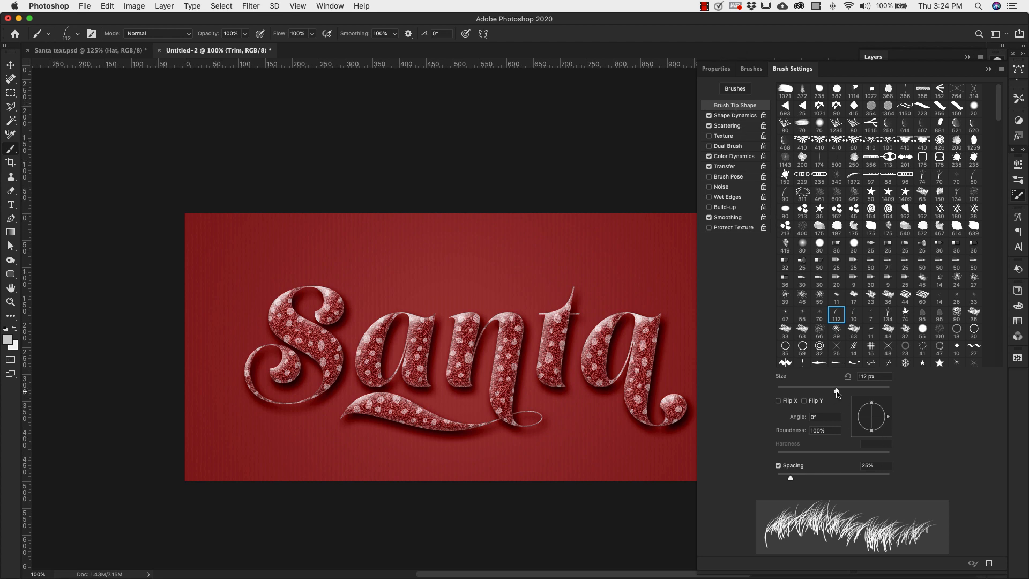
pyautogui.moveTo(836, 393); pyautogui.dragTo(782, 396)
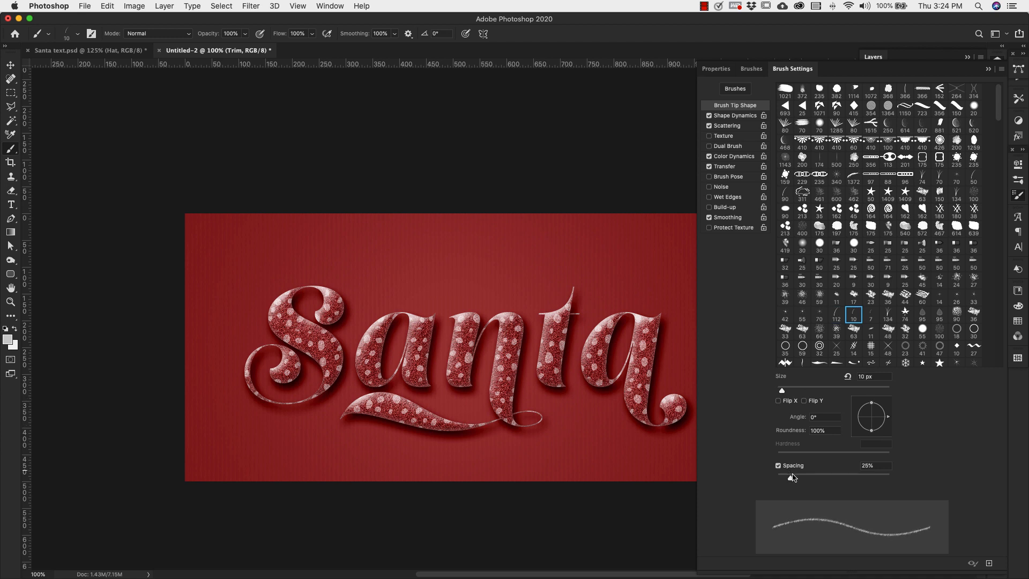
pyautogui.moveTo(789, 477); pyautogui.dragTo(762, 479)
# - Set the brush's Shape Dynamics to Pen Pressure size control, 0% minimum diameter, 0% angle jitter controlled by Direction, and 0% roundness jitter
pyautogui.click(749, 116)
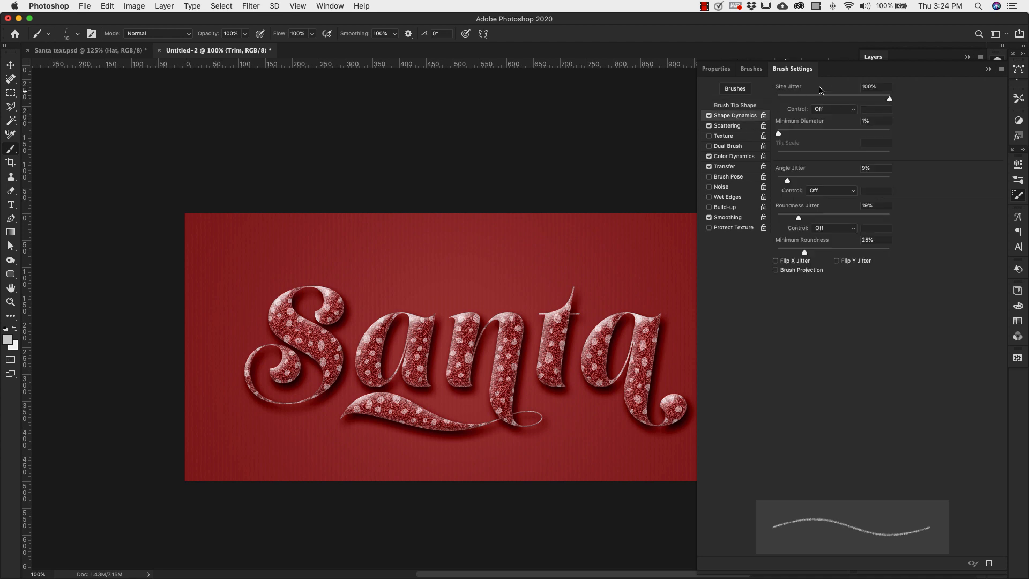
pyautogui.click(835, 110)
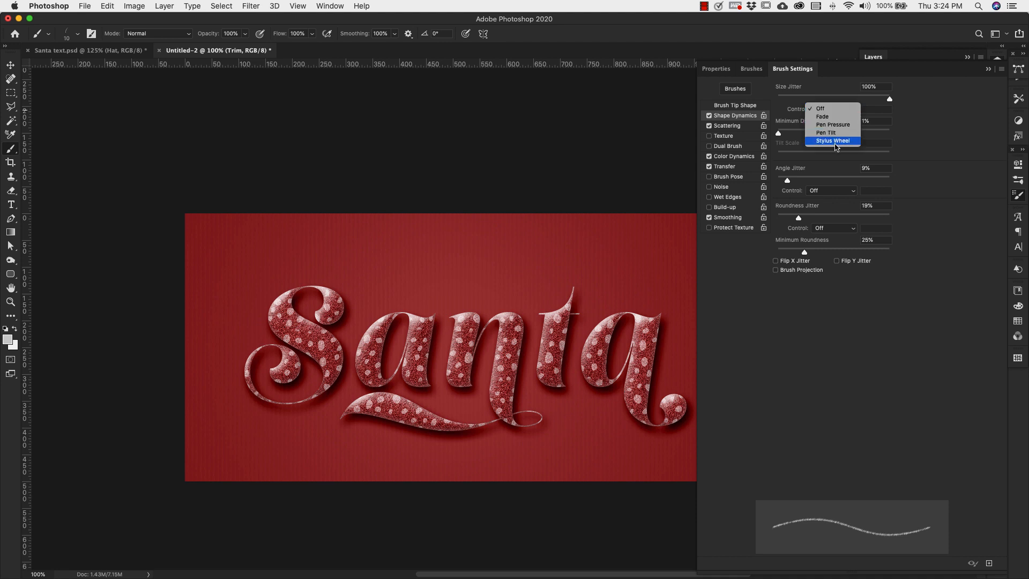
pyautogui.click(845, 126)
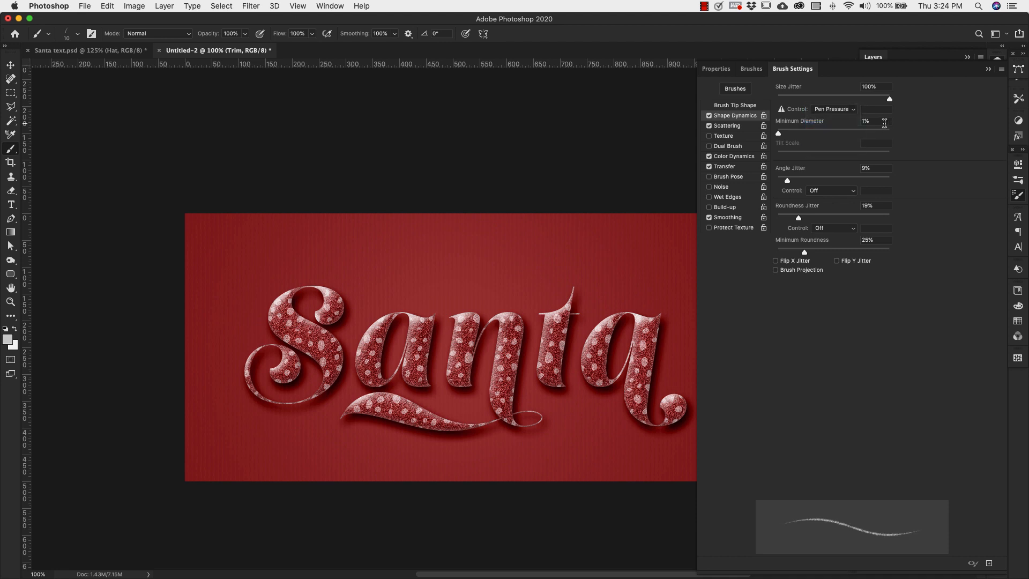
pyautogui.moveTo(778, 135); pyautogui.dragTo(771, 135)
pyautogui.moveTo(788, 182); pyautogui.dragTo(777, 182)
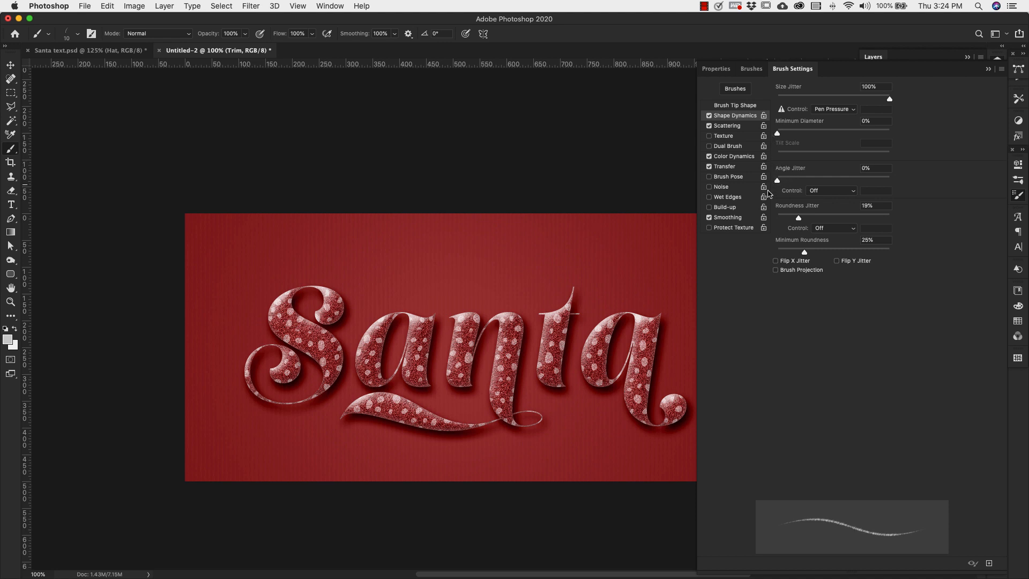
pyautogui.click(829, 190)
pyautogui.click(824, 249)
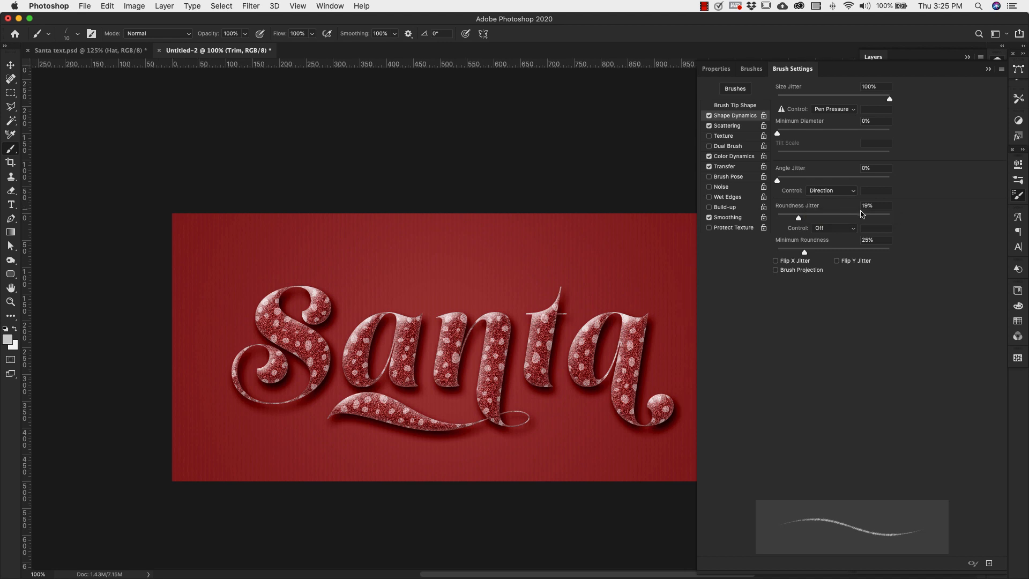
pyautogui.moveTo(798, 218); pyautogui.dragTo(777, 220)
# - Turn off Scattering and Transfer for the brush
pyautogui.click(710, 126)
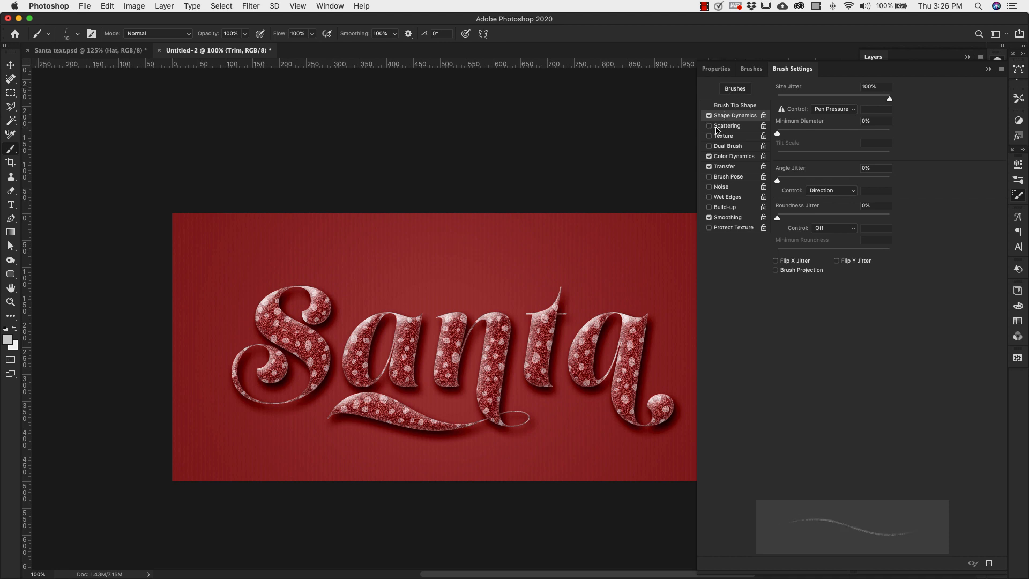
pyautogui.click(709, 166)
pyautogui.click(709, 167)
# - Set the brush's Color Dynamics to Pen Pressure control for foreground/background jitter and 0% hue jitter, and collapse the brush settings
pyautogui.click(730, 157)
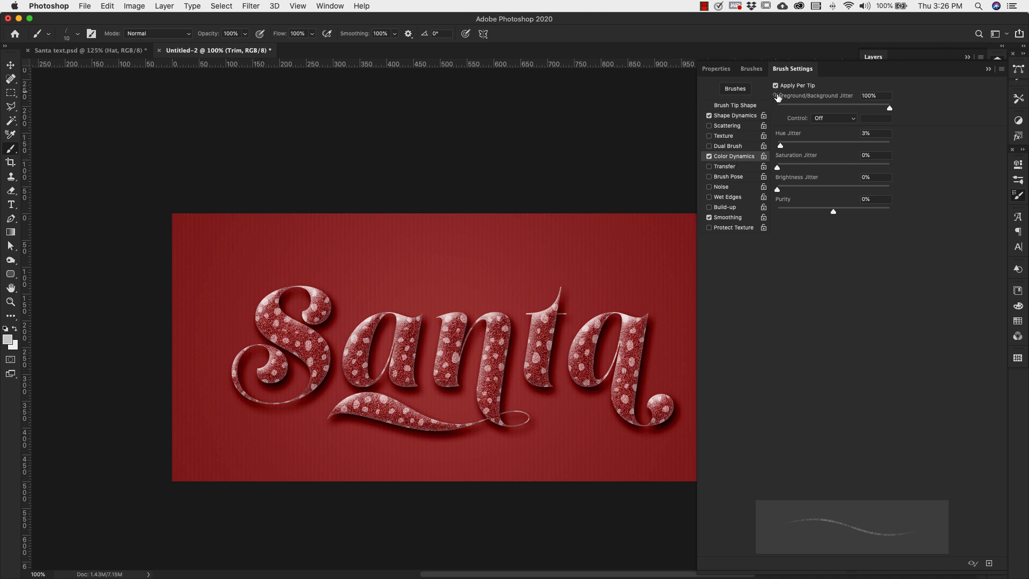
pyautogui.click(840, 119)
pyautogui.click(840, 134)
pyautogui.moveTo(780, 146); pyautogui.dragTo(769, 149)
pyautogui.click(729, 219)
pyautogui.click(736, 219)
pyautogui.click(1000, 69)
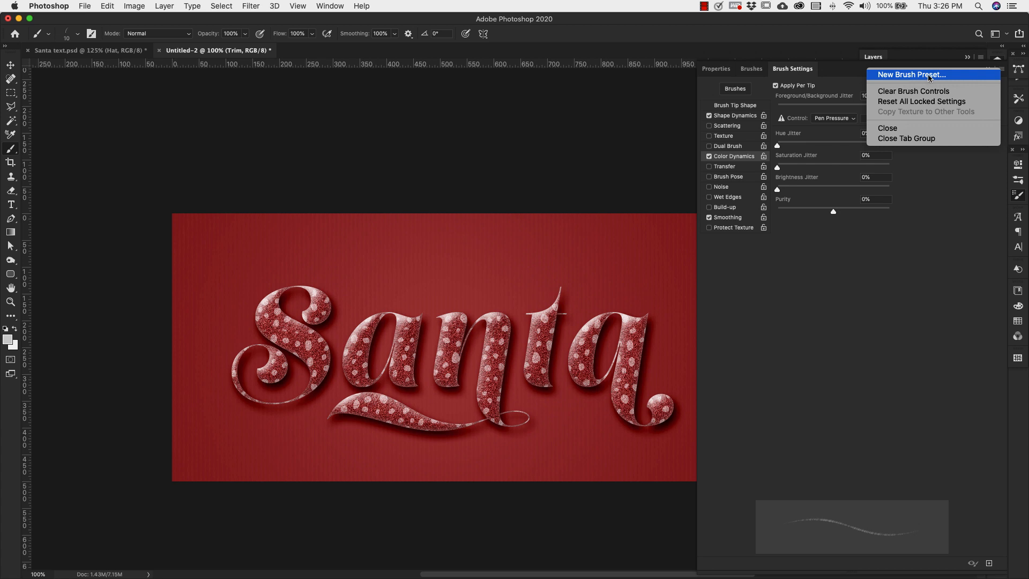
pyautogui.click(991, 221)
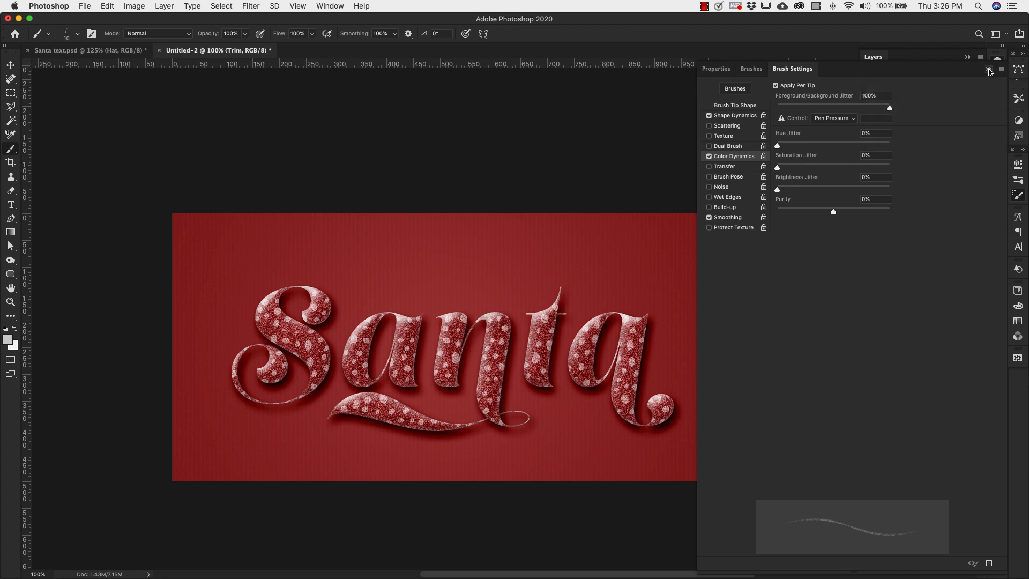
pyautogui.click(989, 70)
# - Load the Text Base layer's lettering as a selection and make the Trim layer active
pyautogui.click(885, 151)
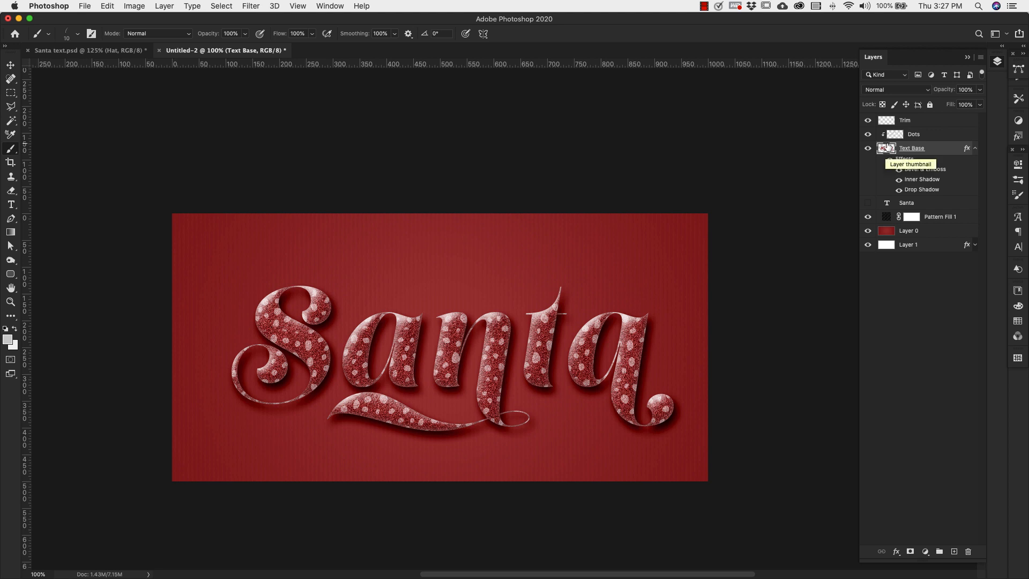
pyautogui.keyDown('super'); pyautogui.click(887, 151); pyautogui.keyUp('super')
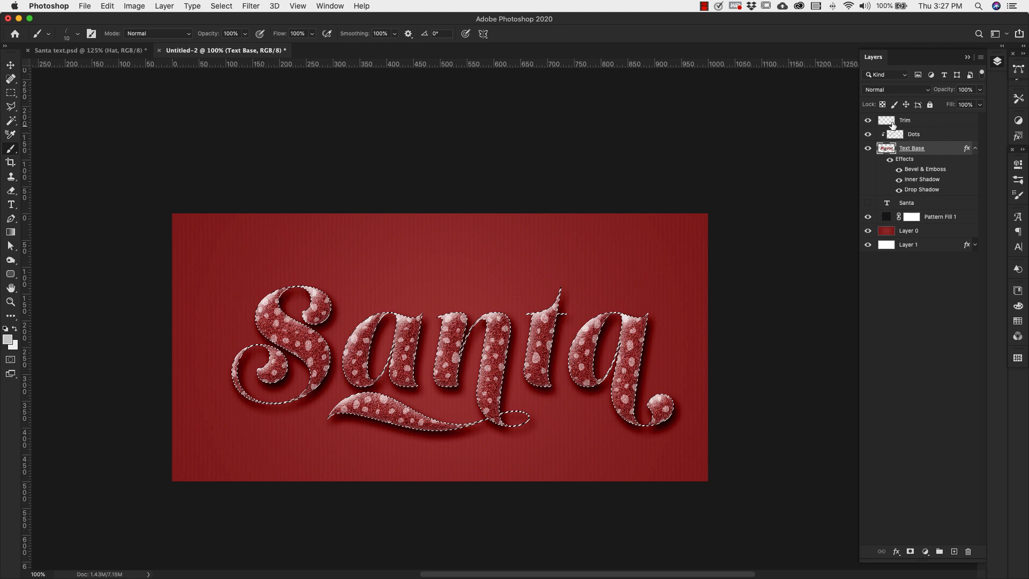
pyautogui.click(971, 123)
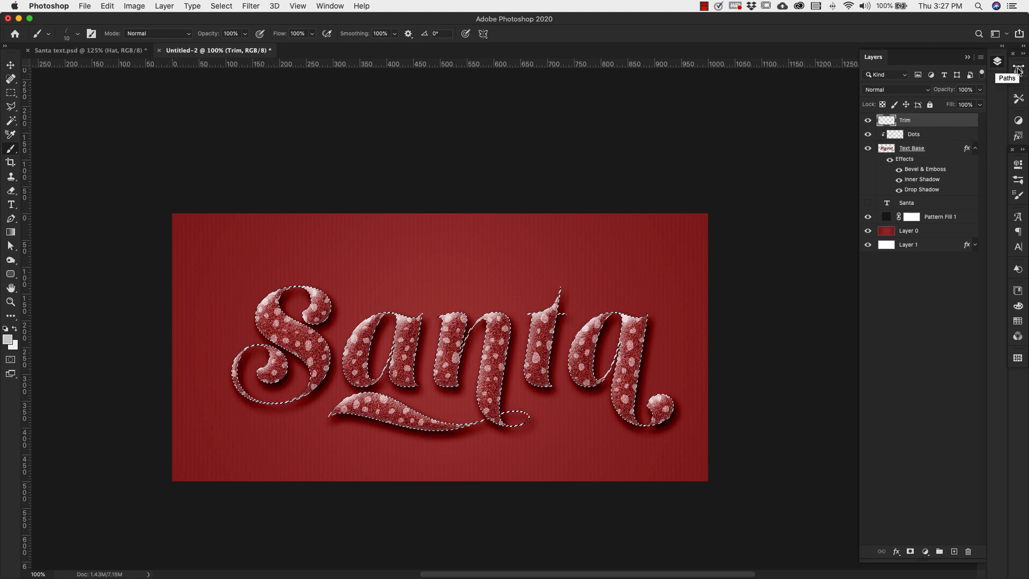
# - Convert the lettering selection into a work path
pyautogui.click(329, 6)
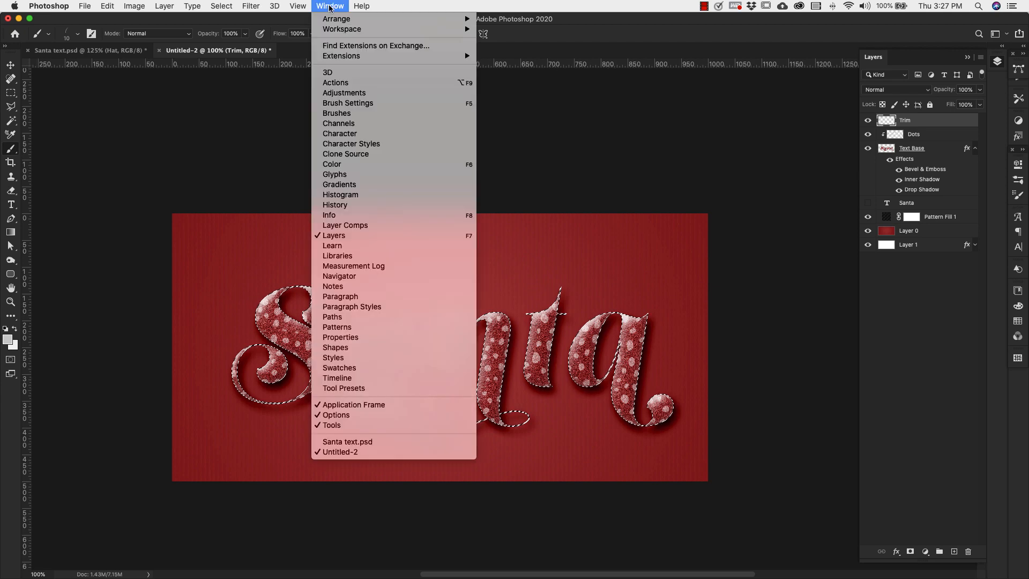
pyautogui.click(342, 319)
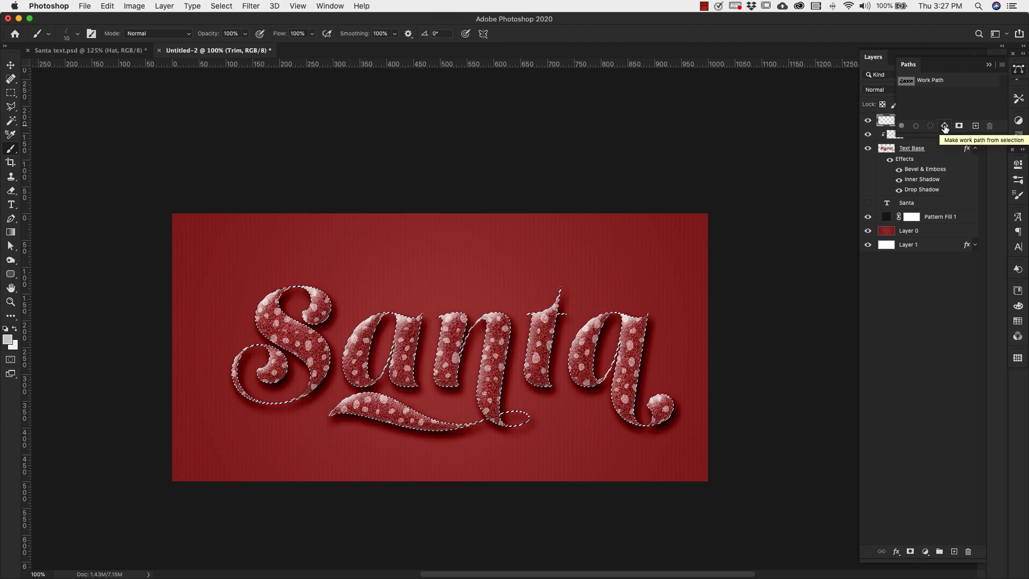
pyautogui.click(944, 126)
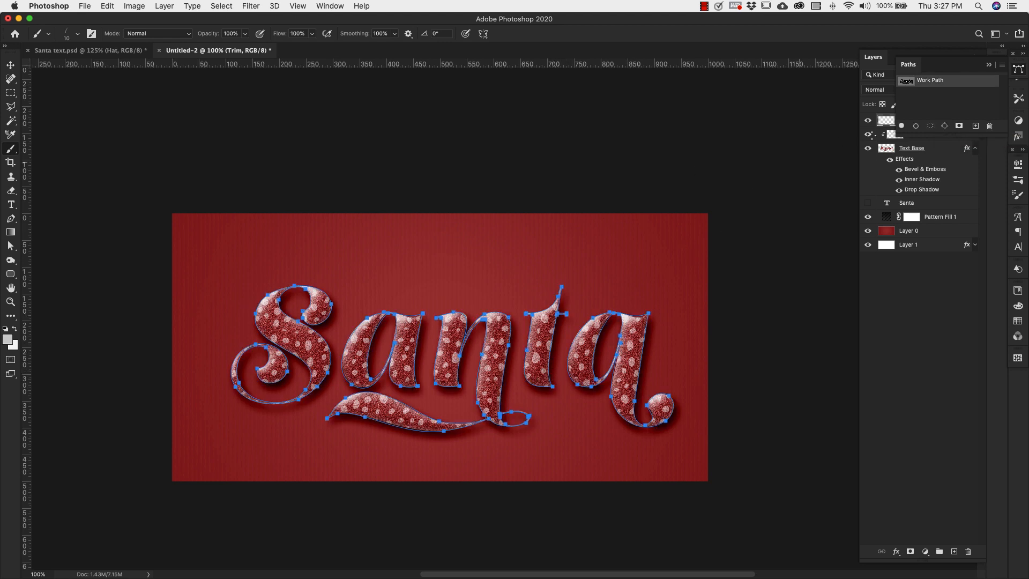
pyautogui.click(989, 65)
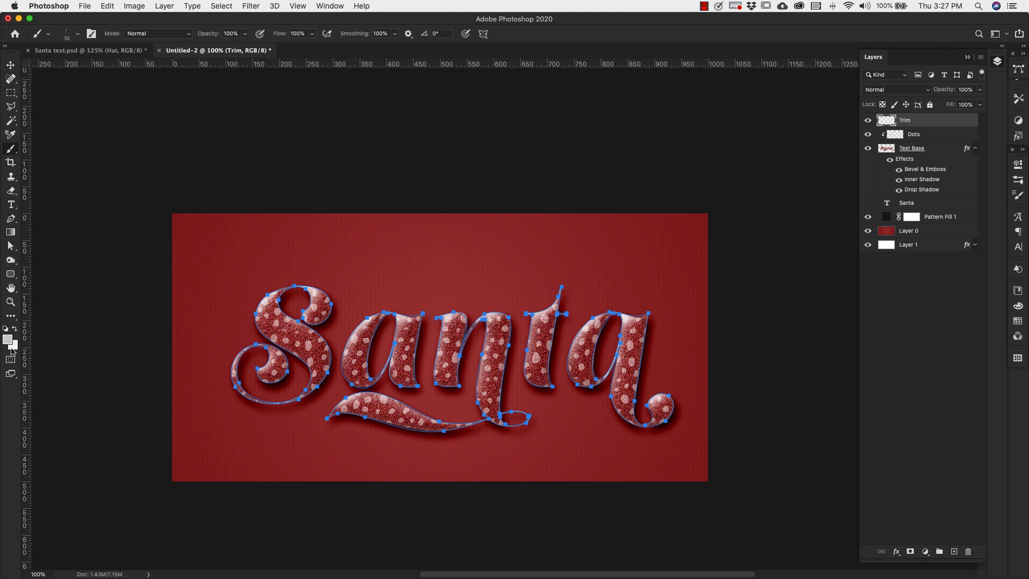
# - Stroke the lettering's work path on the Trim layer using the Brush, with Simulate Pressure off
pyautogui.click(11, 219)
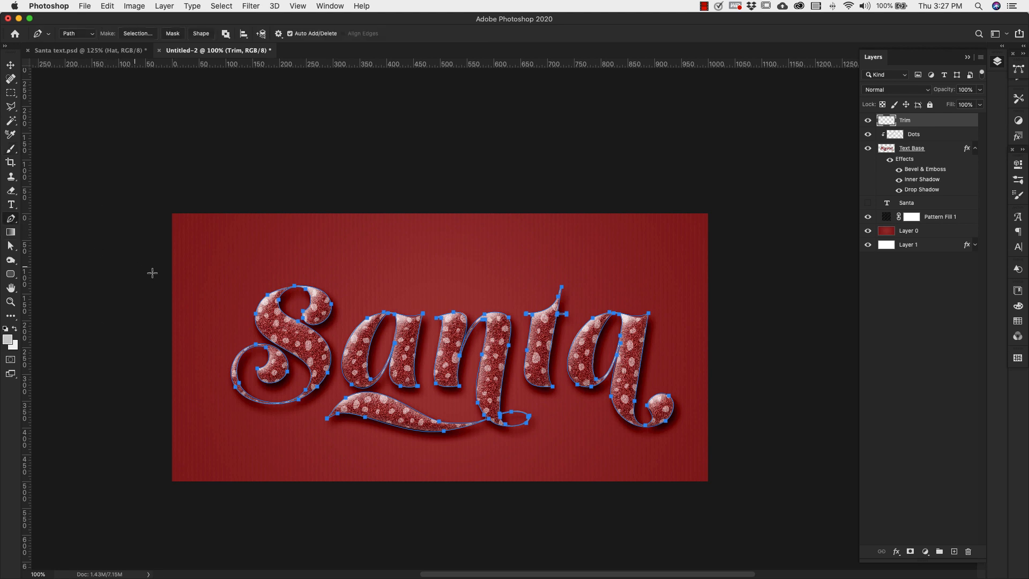
pyautogui.rightClick(258, 309)
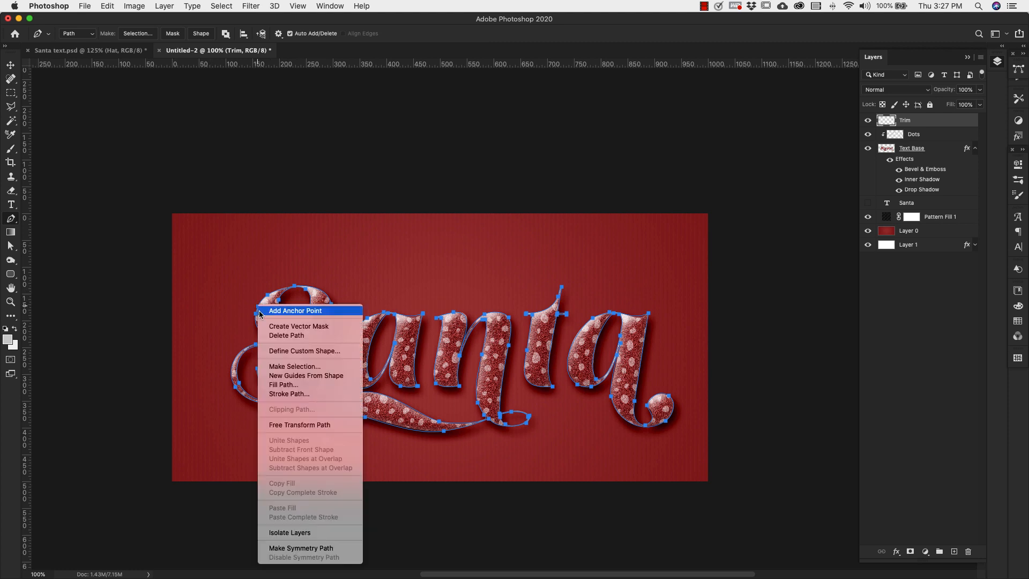
pyautogui.click(293, 396)
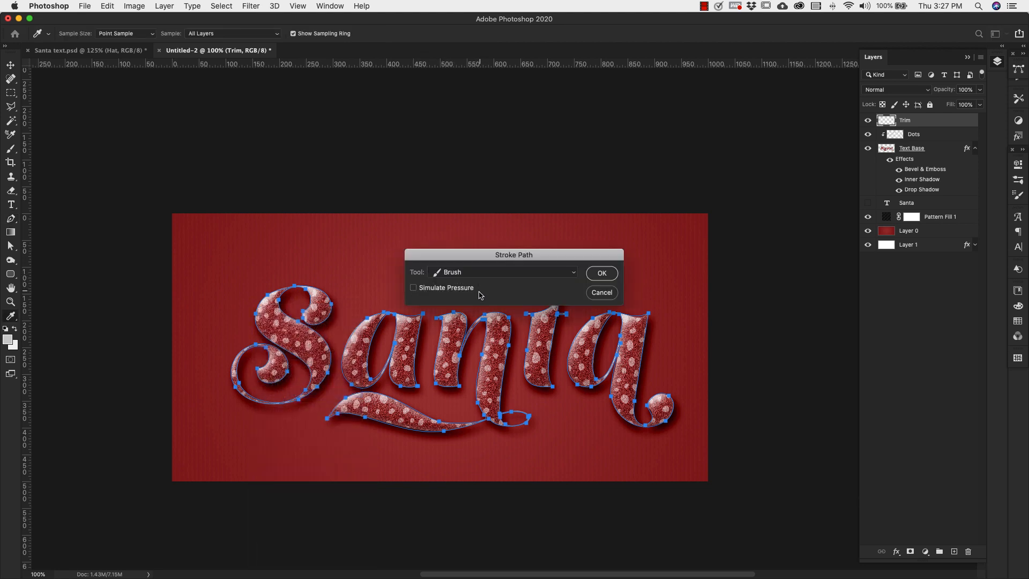
pyautogui.click(601, 275)
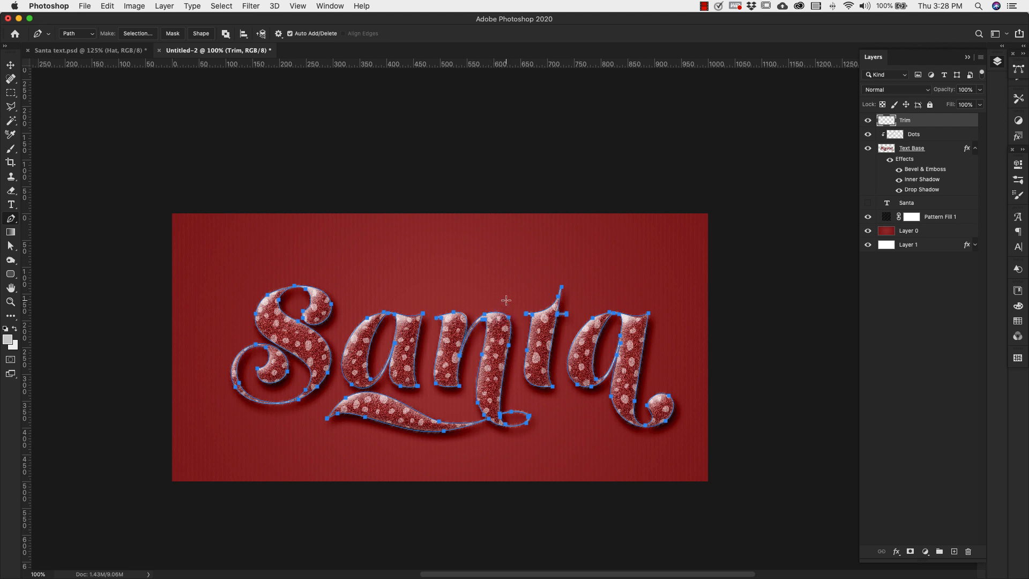
# - Enlarge the brush to 15 px and stroke the work path repeatedly to build up the fur trim
pyautogui.press('b')
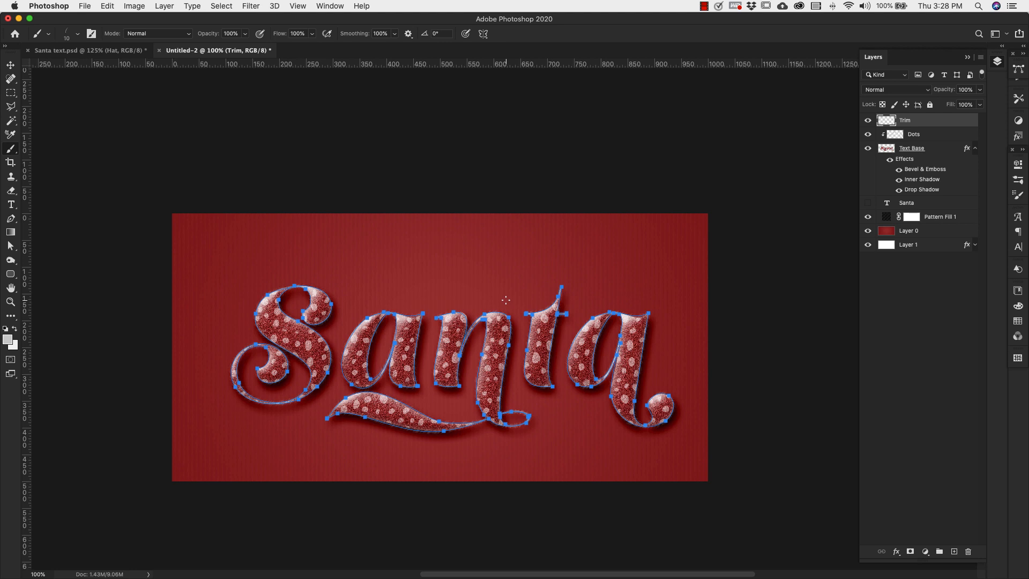
pyautogui.press('Return')
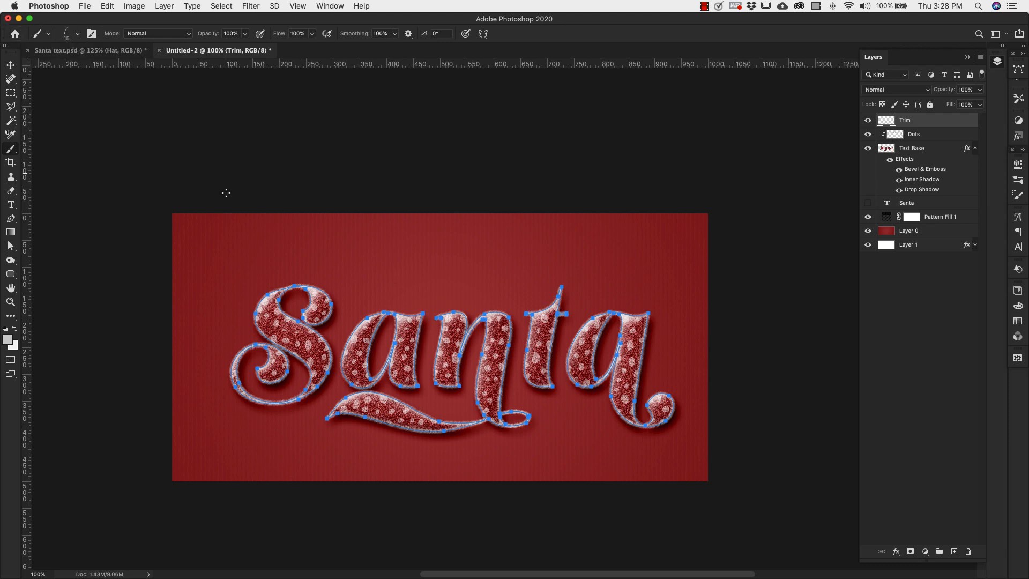
pyautogui.press('Return')
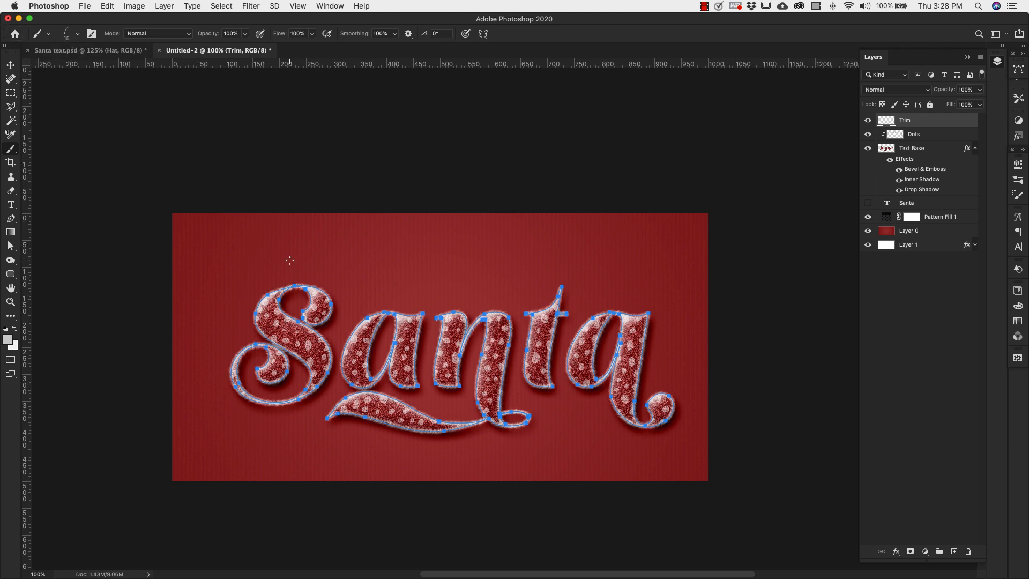
pyautogui.press('Return')
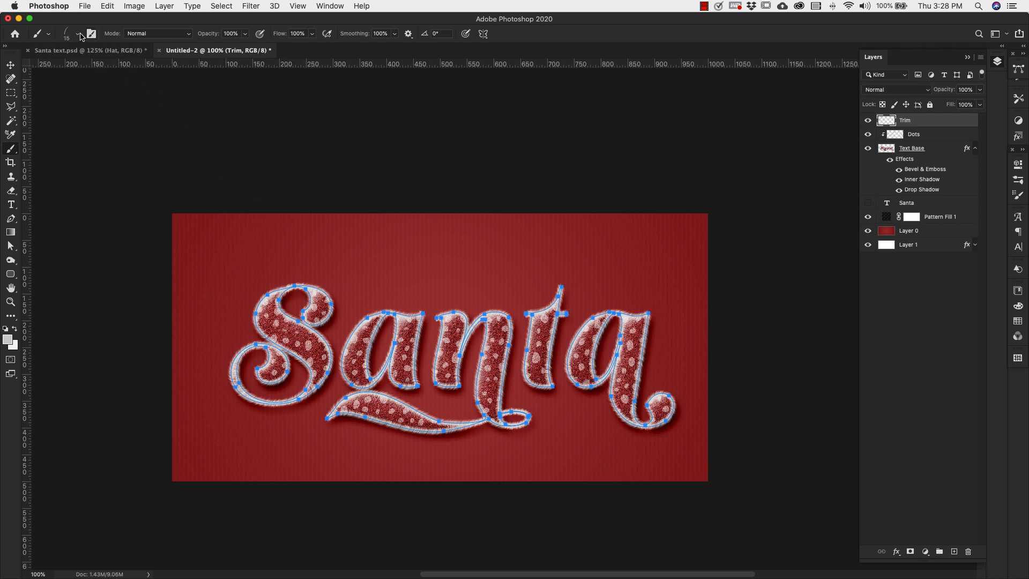
# - Enlarge the brush to 25 px, stroke the path again for thicker fur, and deselect the work path
pyautogui.press(']')
pyautogui.press('Return')
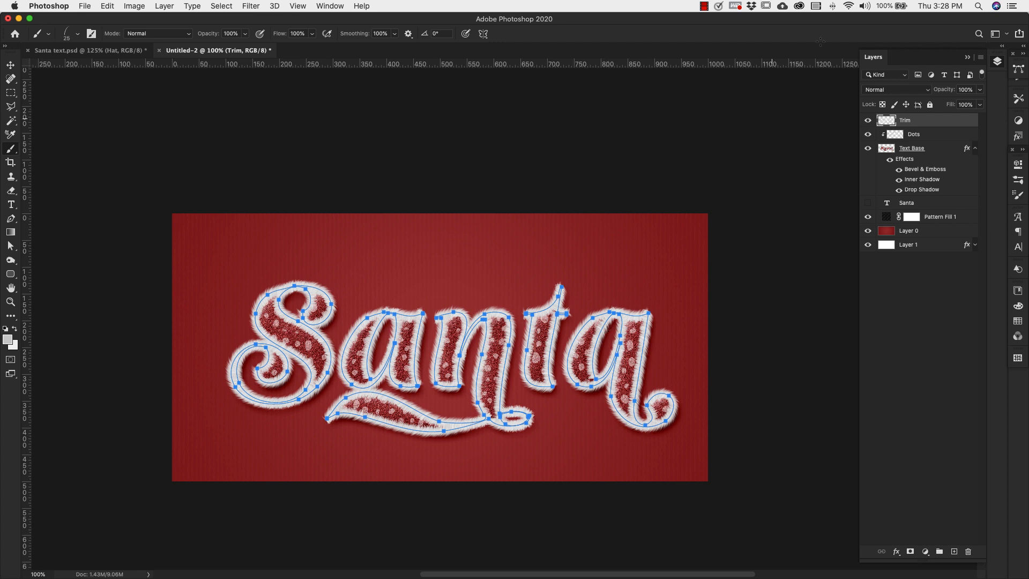
pyautogui.click(1017, 69)
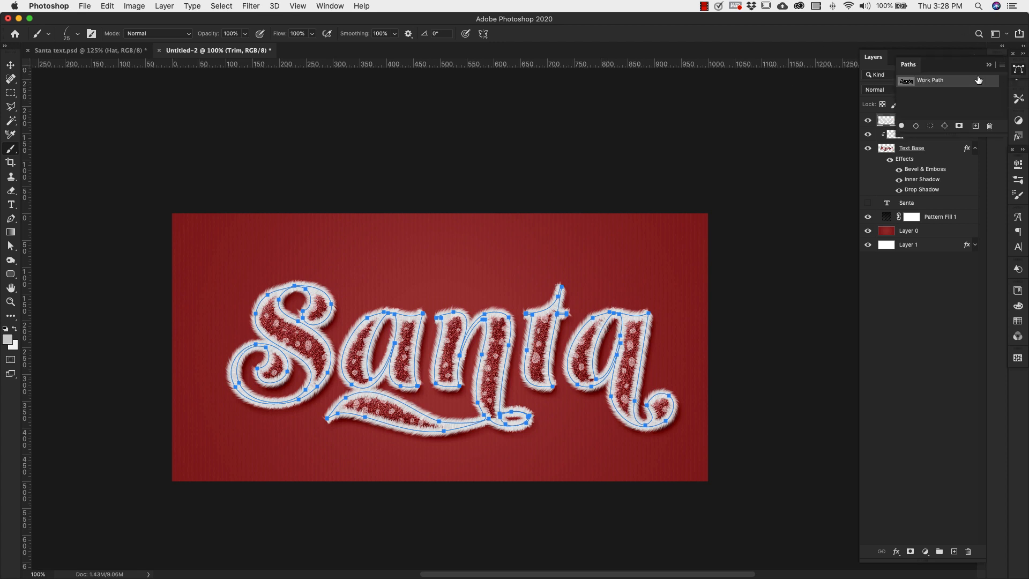
pyautogui.click(946, 101)
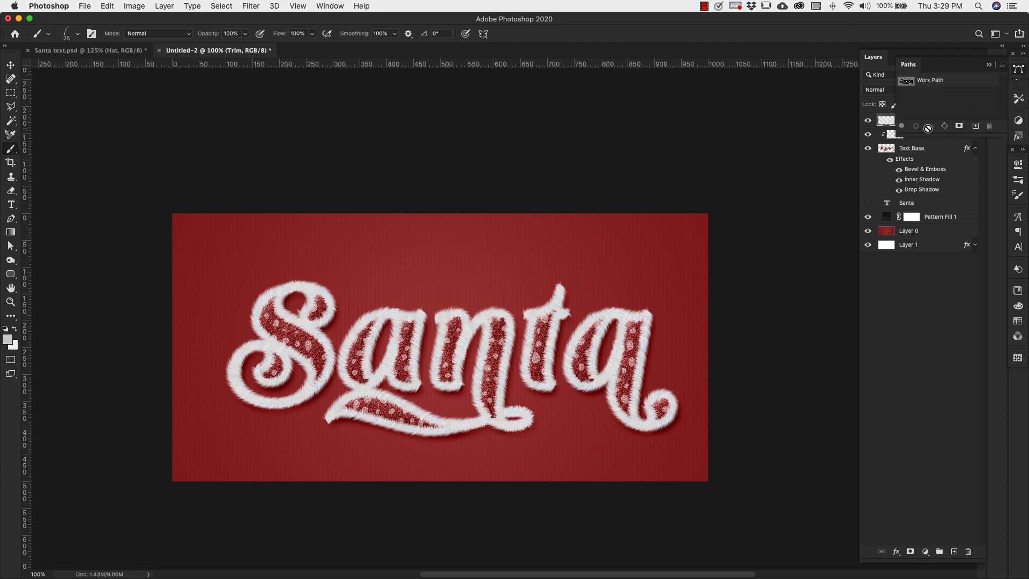
# - Duplicate the Hat group from Santa text.psd into the Untitled-2 document
pyautogui.click(987, 66)
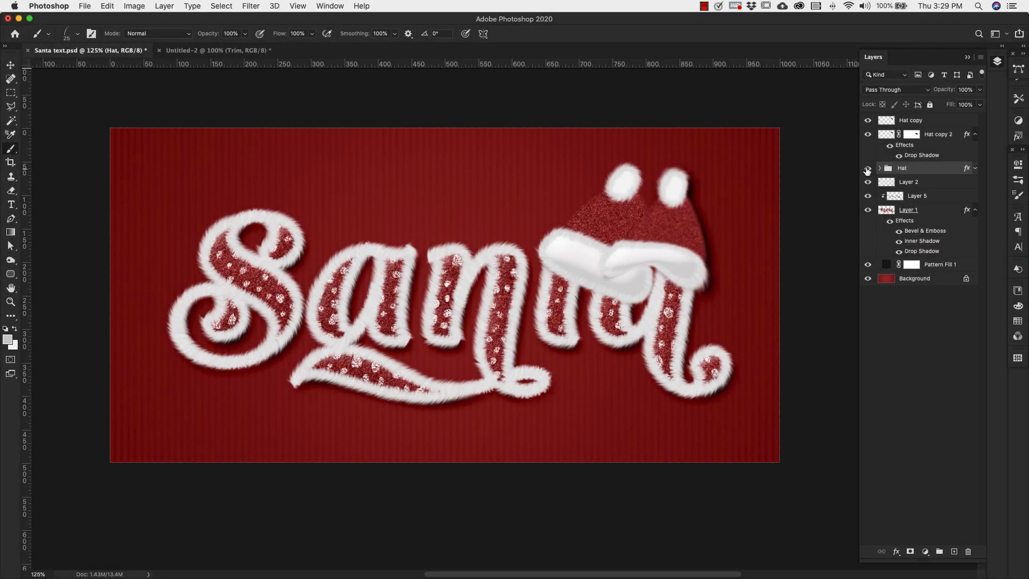
pyautogui.click(867, 168)
pyautogui.click(867, 168)
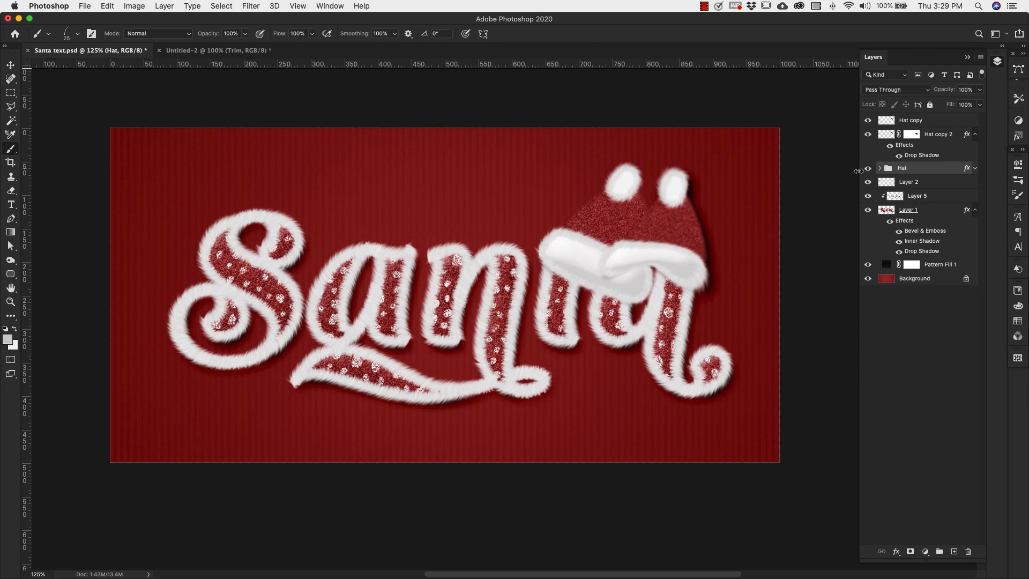
pyautogui.rightClick(921, 169)
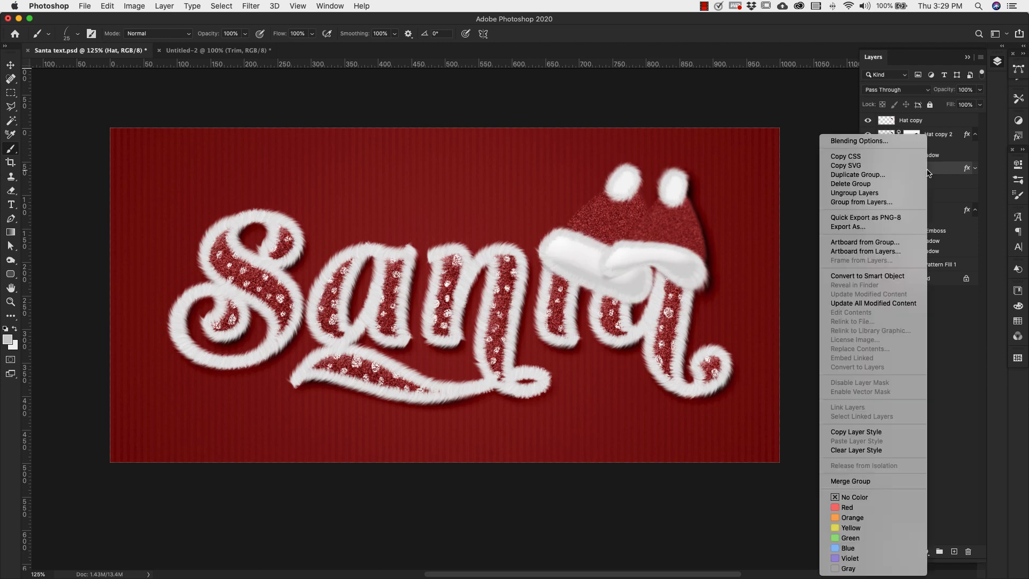
pyautogui.click(858, 175)
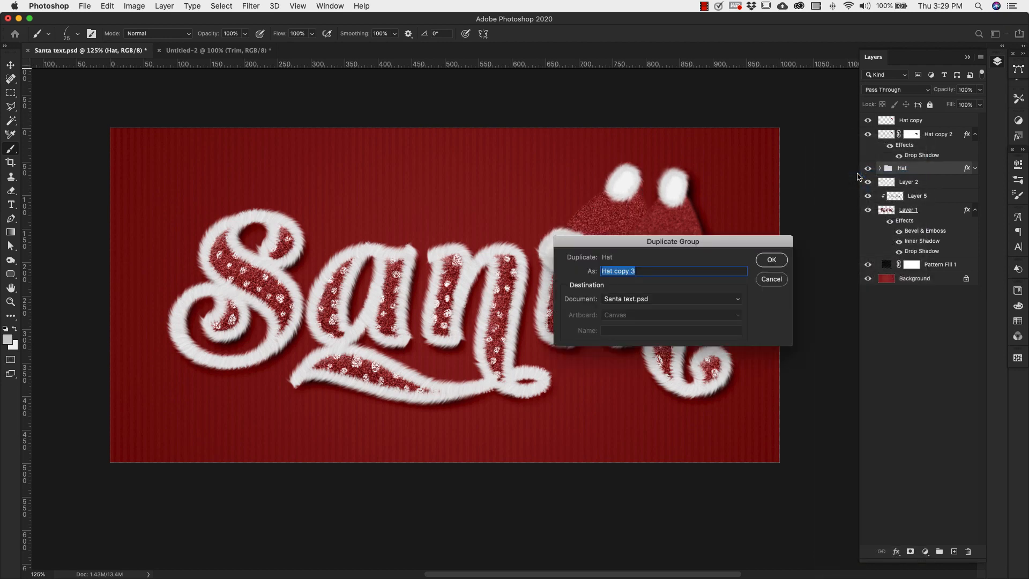
pyautogui.click(645, 302)
pyautogui.click(624, 307)
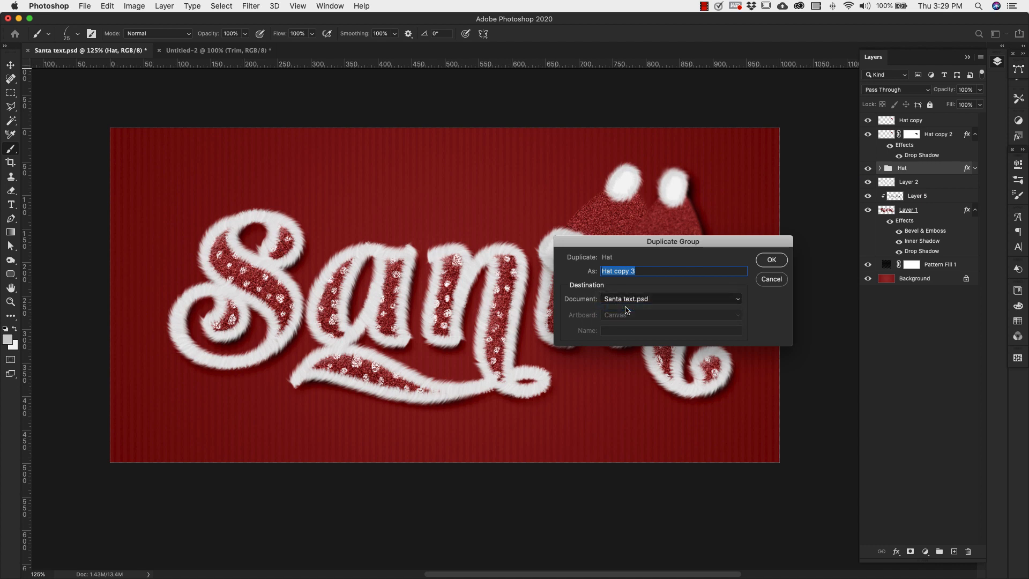
pyautogui.click(772, 259)
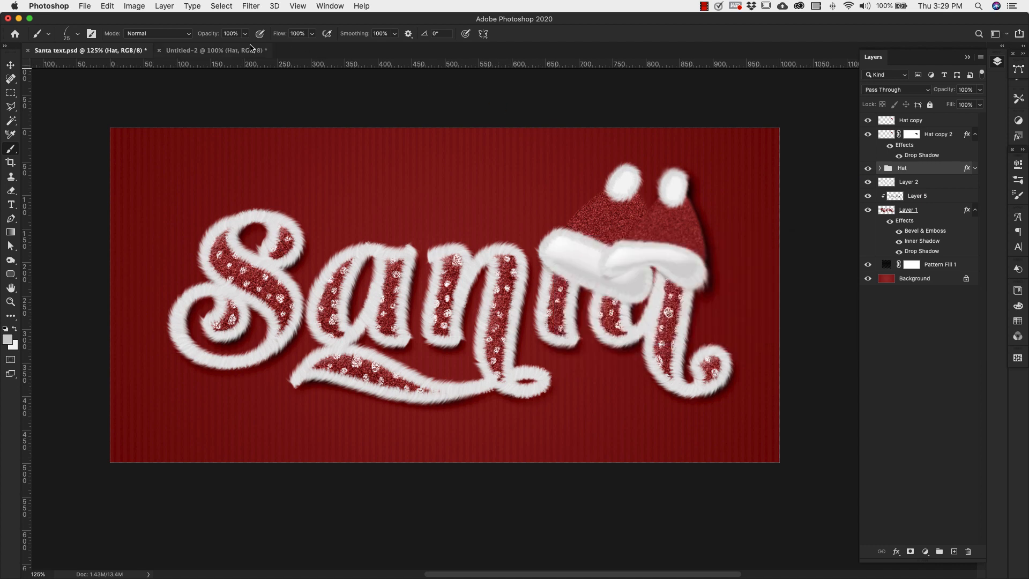
# - Return to the Untitled-2 document and move the hat onto the final letter "a"
pyautogui.click(227, 51)
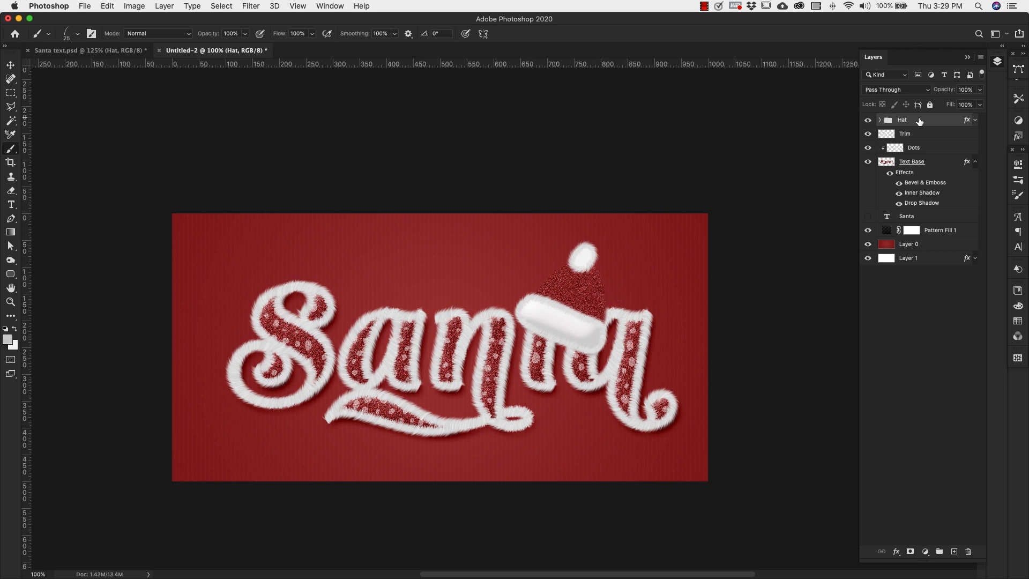
pyautogui.press('v')
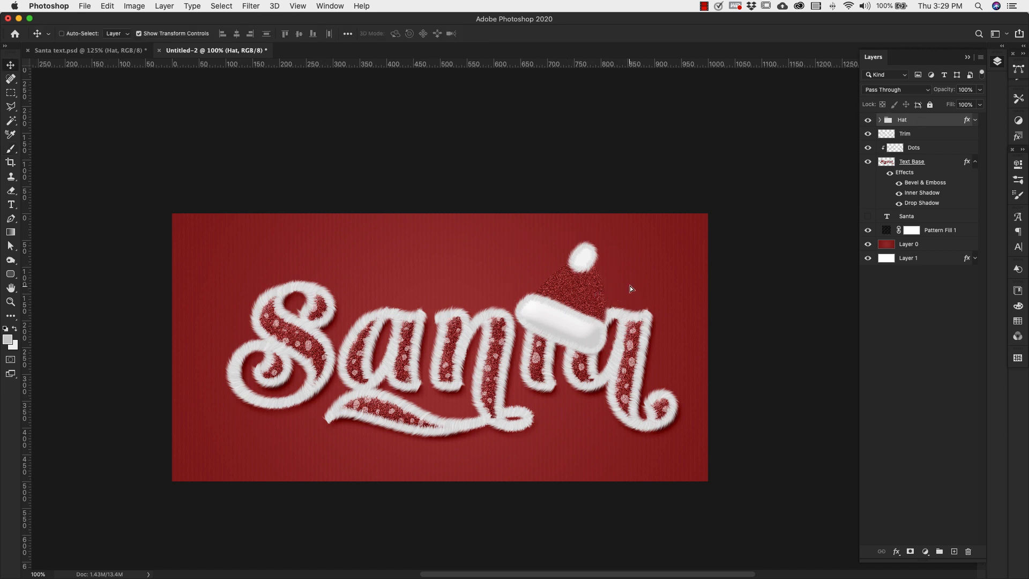
pyautogui.moveTo(630, 289); pyautogui.dragTo(692, 283)
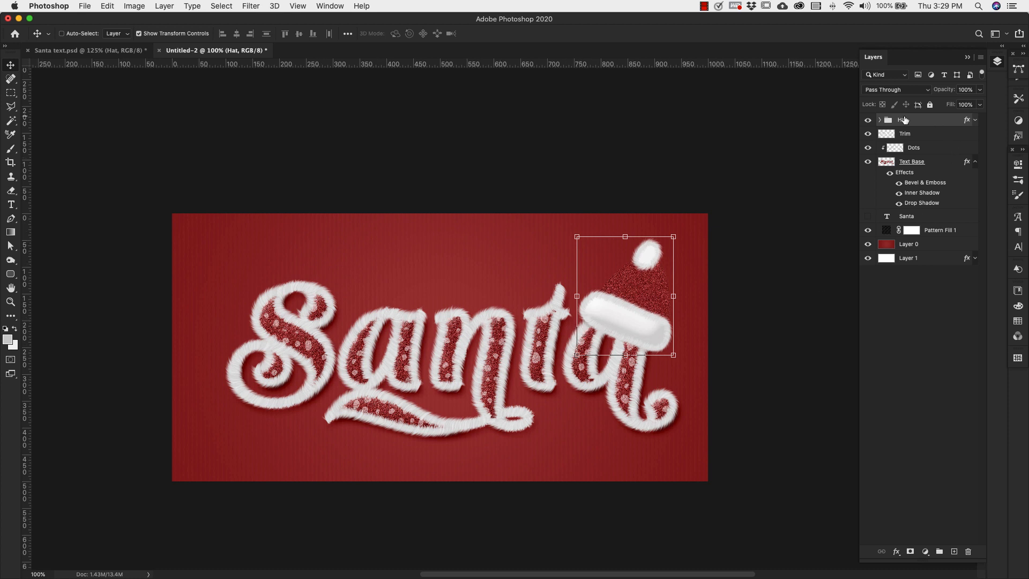
# - Isolate the Hat group's Polygon 1 base shape by hiding the layers above it, and inspect the Polygon tool's path options
pyautogui.click(879, 120)
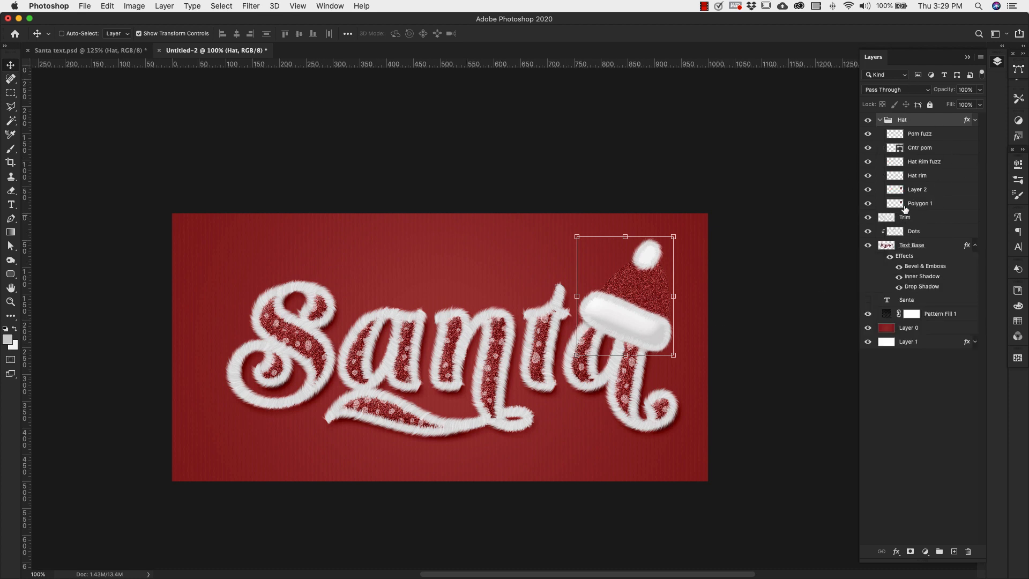
pyautogui.moveTo(868, 136); pyautogui.dragTo(870, 191)
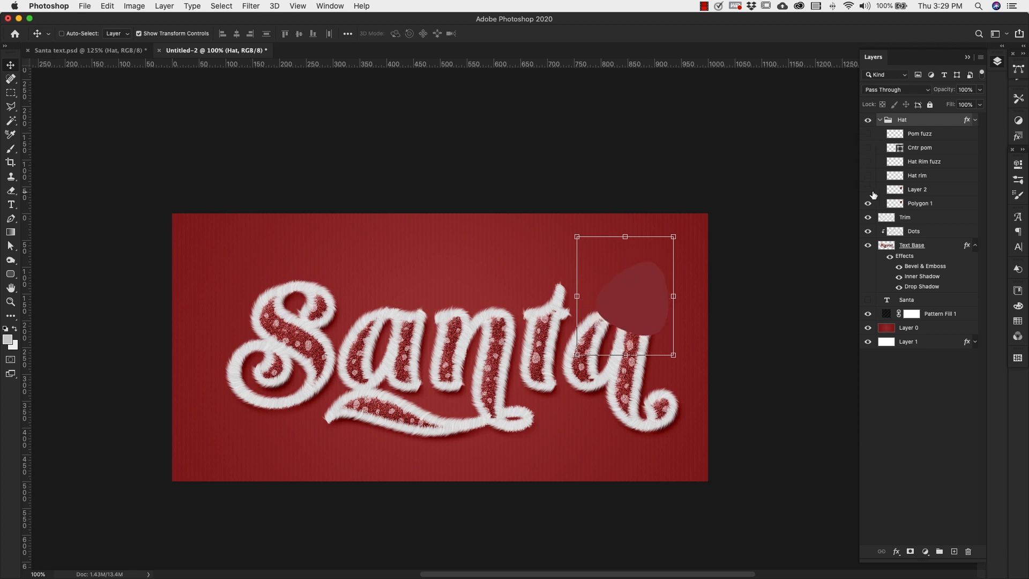
pyautogui.click(953, 203)
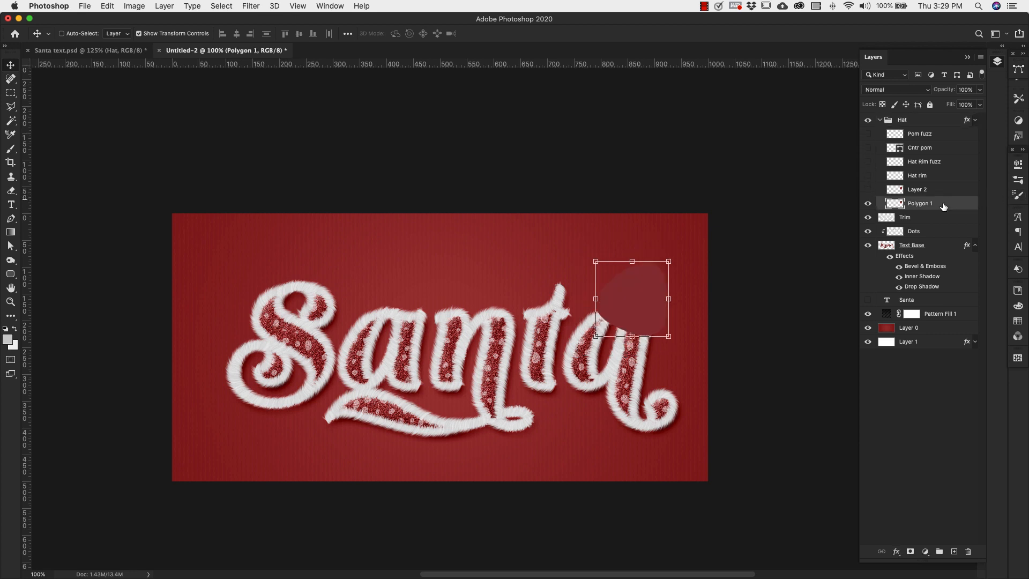
pyautogui.moveTo(653, 329)
pyautogui.mouseDown()
pyautogui.moveTo(614, 295)
pyautogui.moveTo(656, 298)
pyautogui.moveTo(654, 332)
pyautogui.mouseUp()
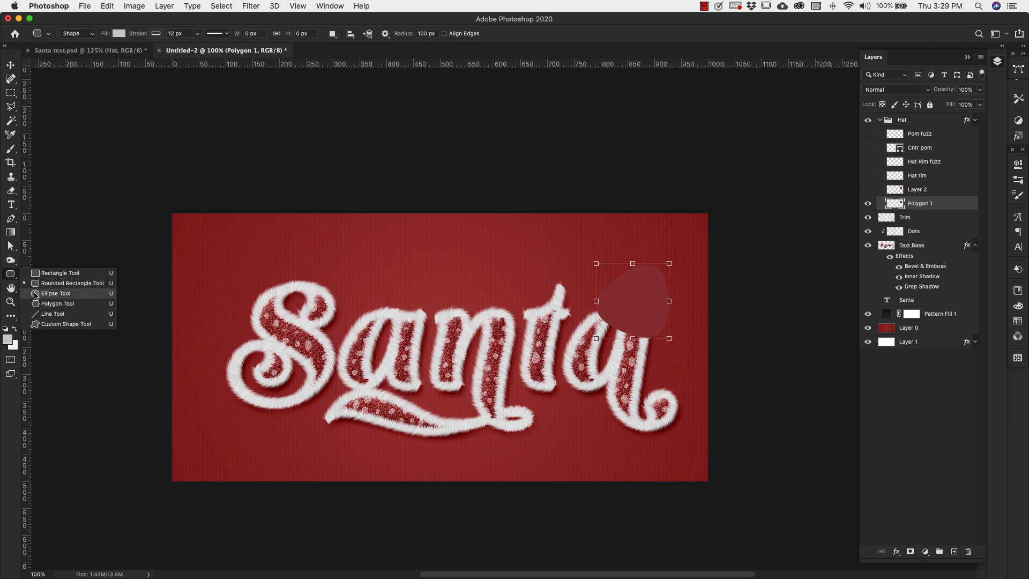
pyautogui.click(53, 303)
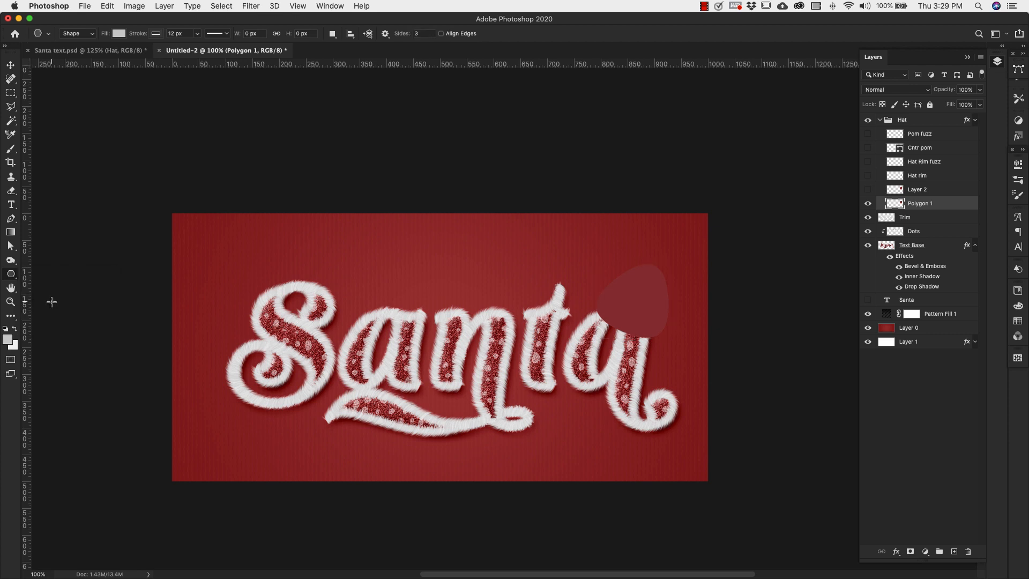
pyautogui.click(386, 34)
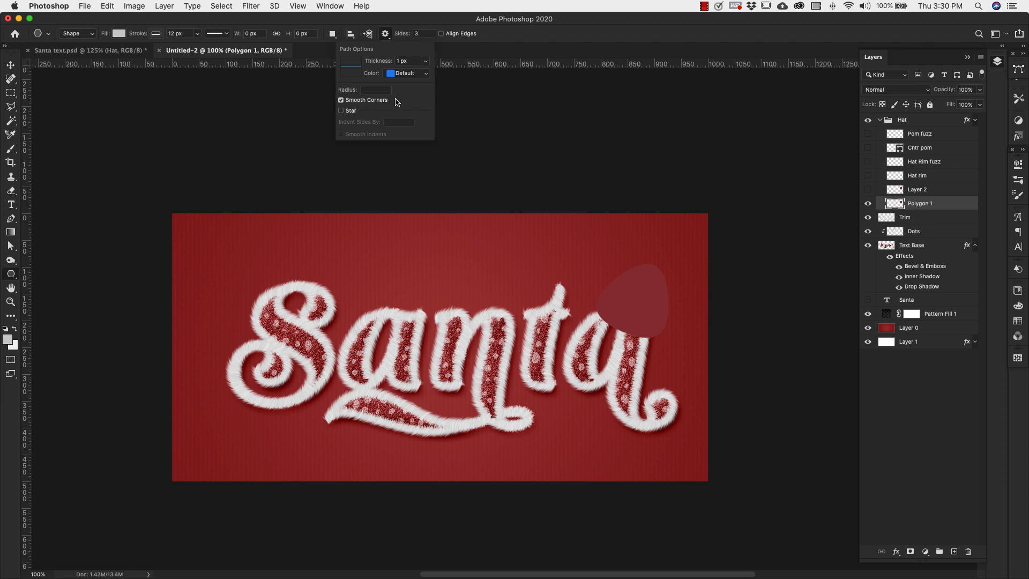
# - Show the hat's Layer 2 texture and Hat rim layers, and inspect the Rounded Rectangle tool's settings for the rim
pyautogui.click(868, 190)
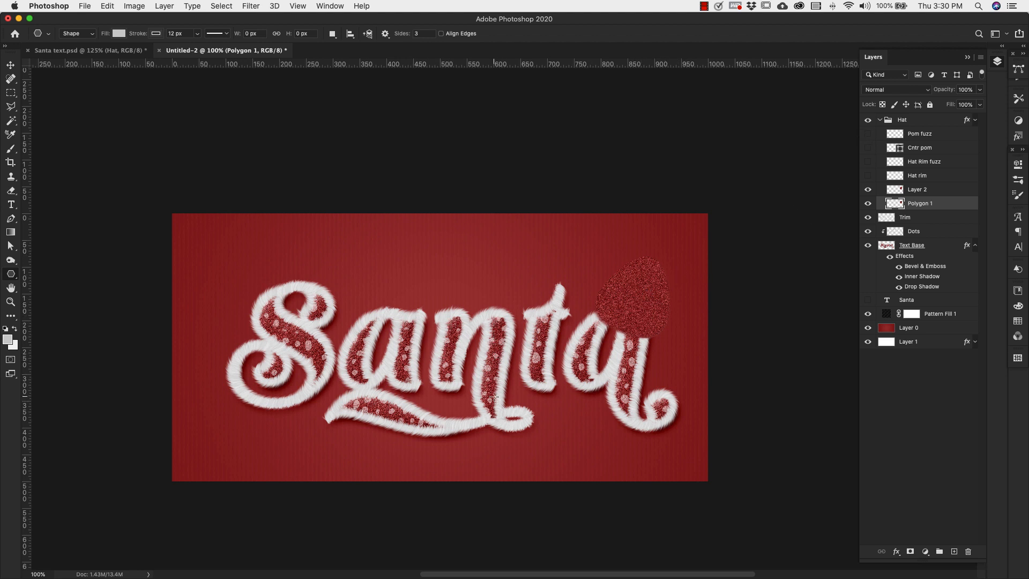
pyautogui.click(867, 175)
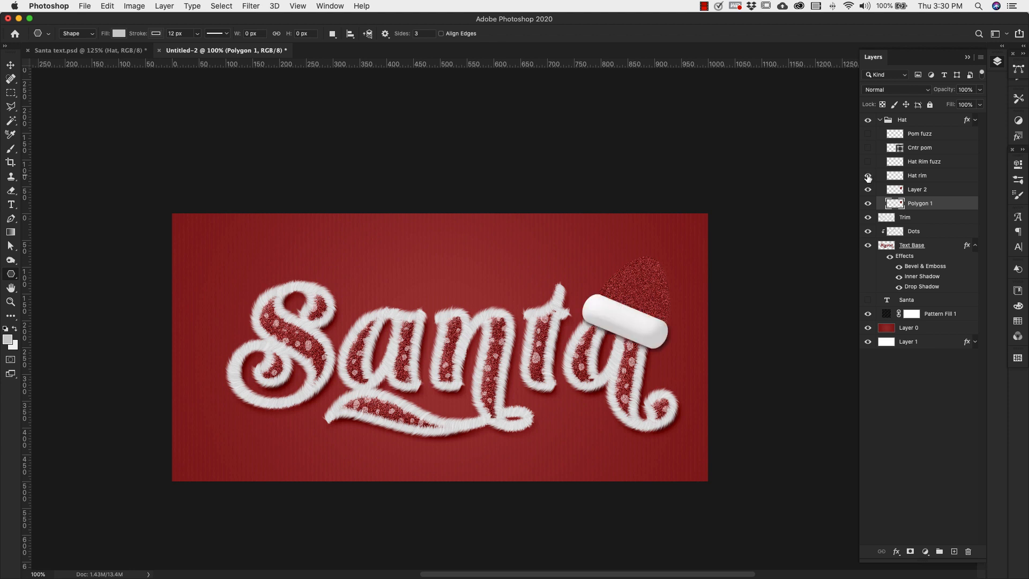
pyautogui.click(952, 177)
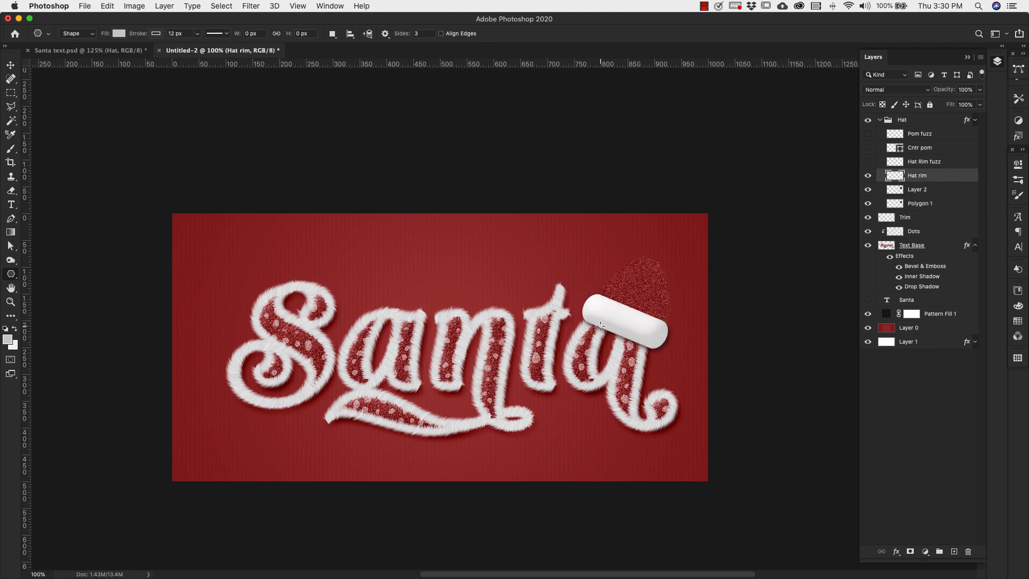
pyautogui.rightClick(11, 276)
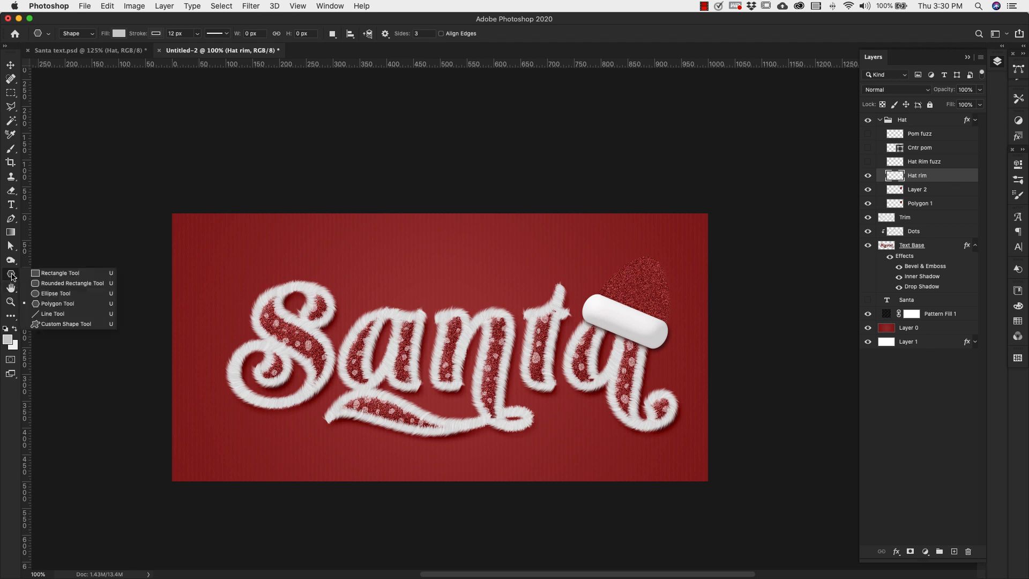
pyautogui.click(85, 283)
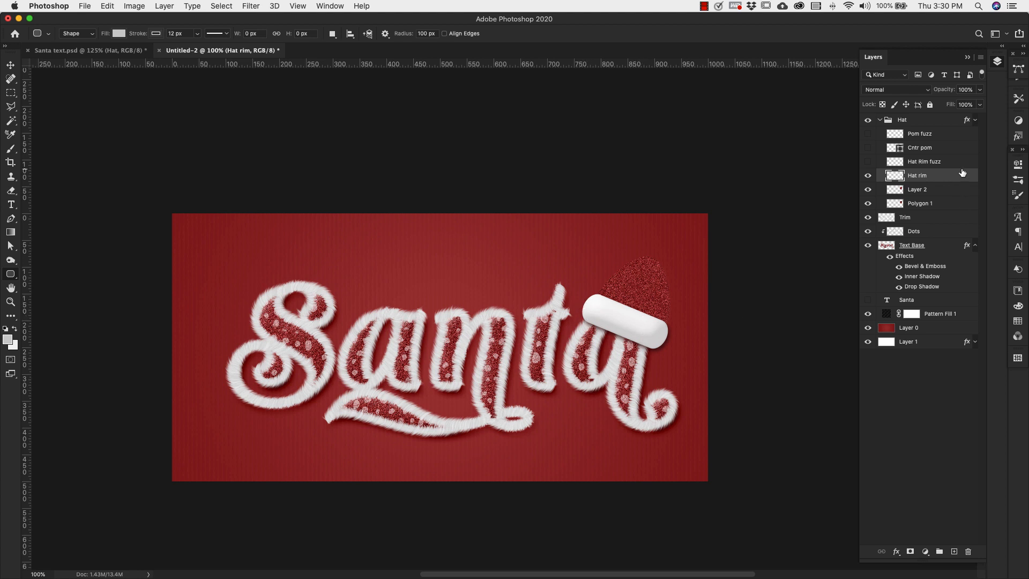
# - Review the rim, then show the Hat Rim fuzz, Cntr pom and Pom fuzz layers and collapse the Hat group
pyautogui.click(868, 176)
pyautogui.click(868, 177)
pyautogui.click(868, 162)
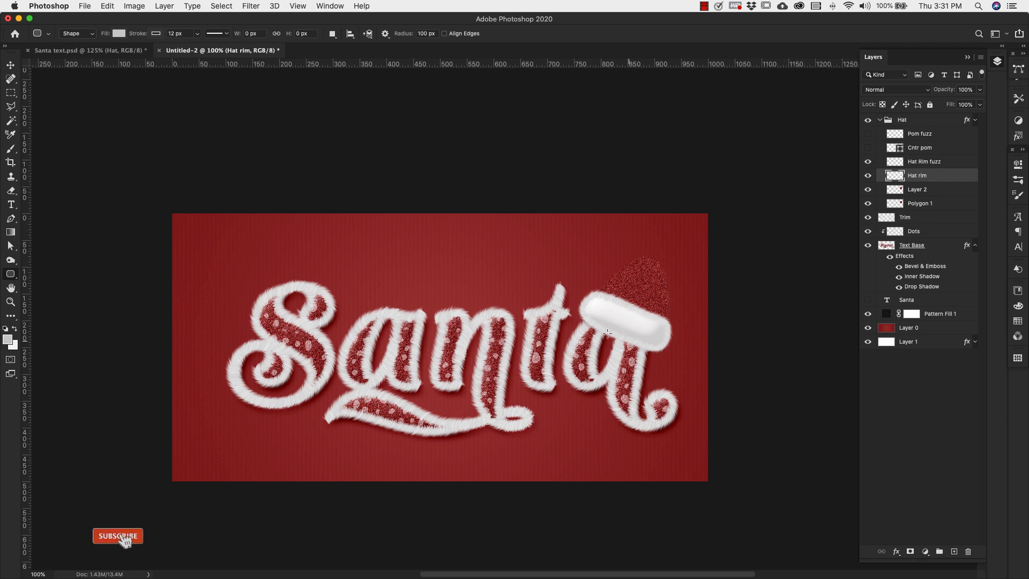
pyautogui.hotkey('alt', ']')
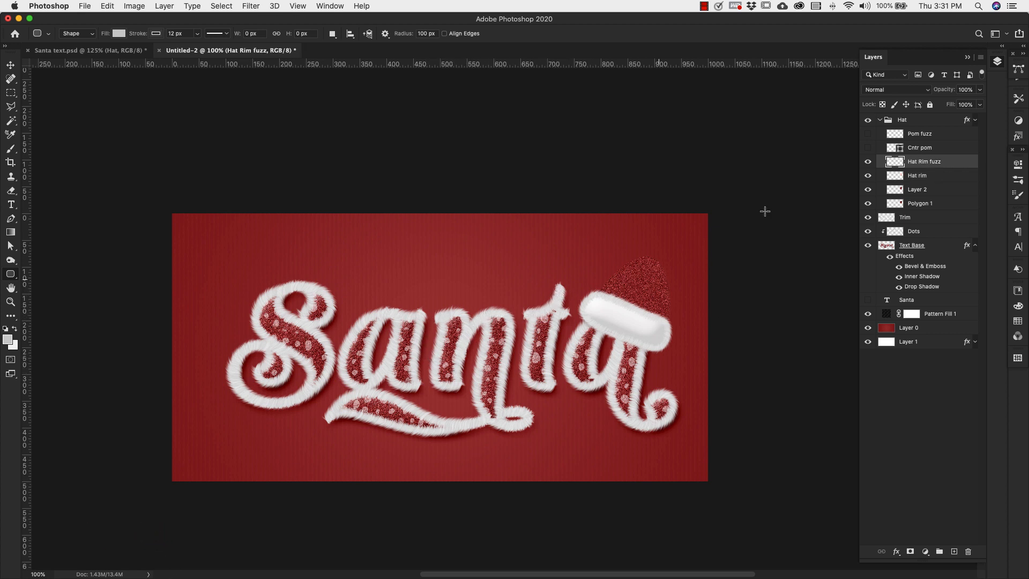
pyautogui.click(869, 149)
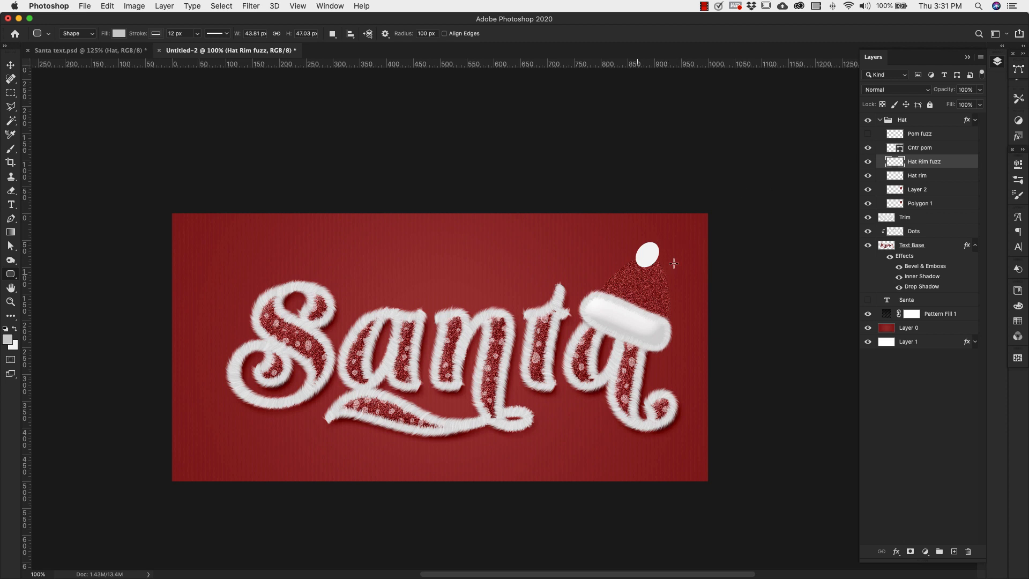
pyautogui.click(868, 133)
pyautogui.click(880, 120)
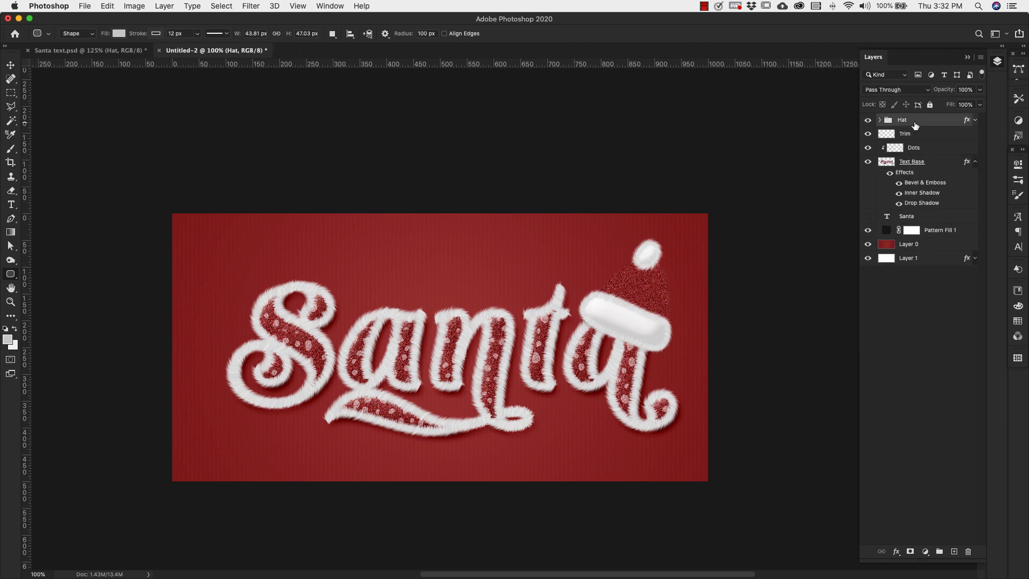
# - Merge the Hat group into one layer and warp it so the brim curves over the final "a"
pyautogui.press('super+e')
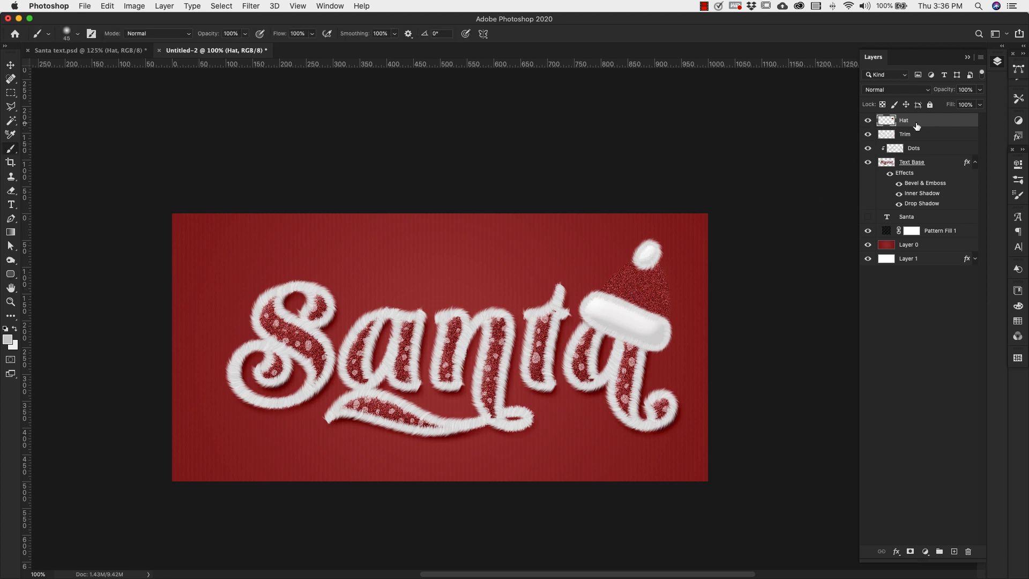
pyautogui.press('super+t')
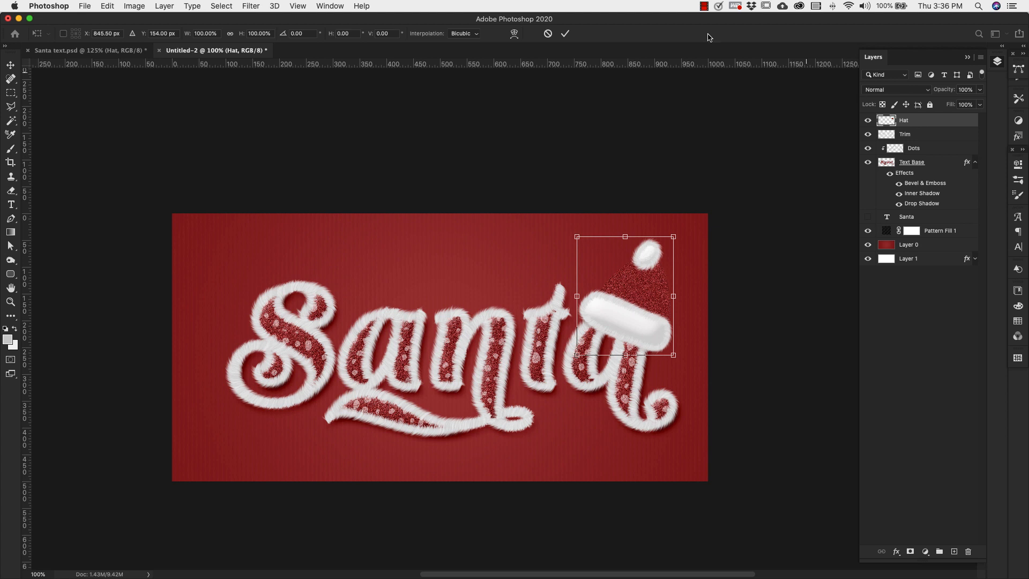
pyautogui.click(515, 34)
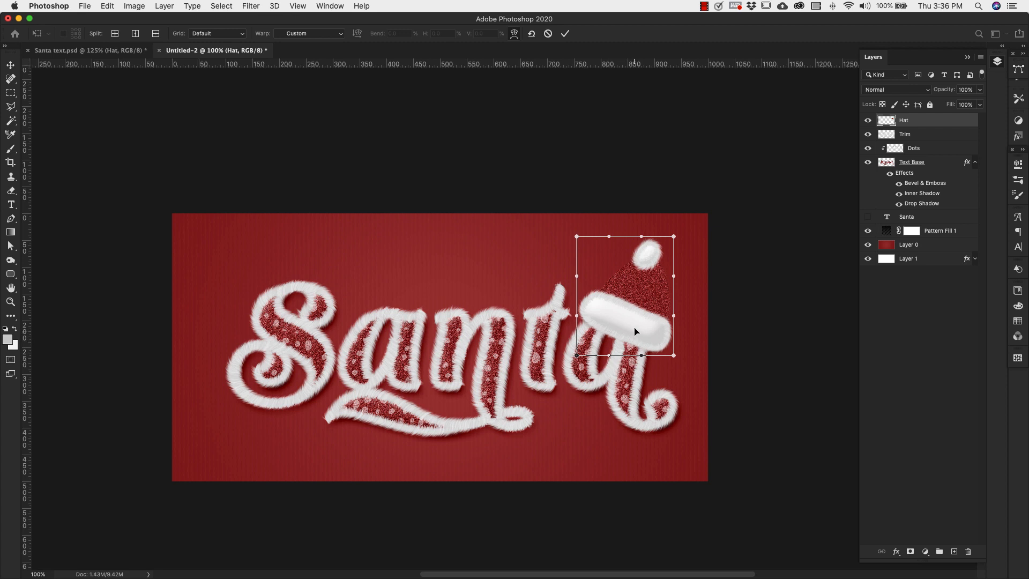
pyautogui.moveTo(635, 331); pyautogui.dragTo(663, 294)
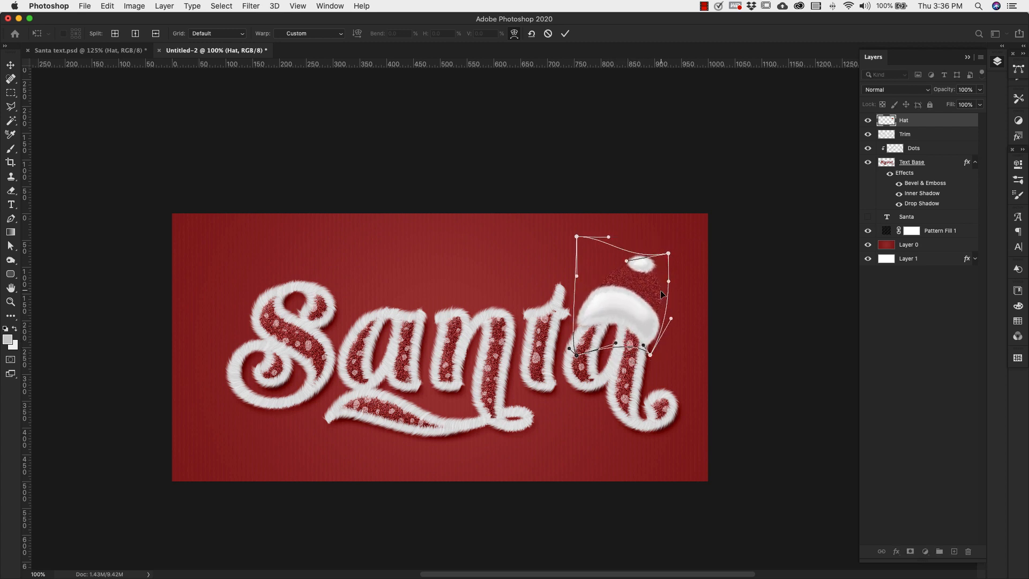
pyautogui.press('Return')
pyautogui.press('b')
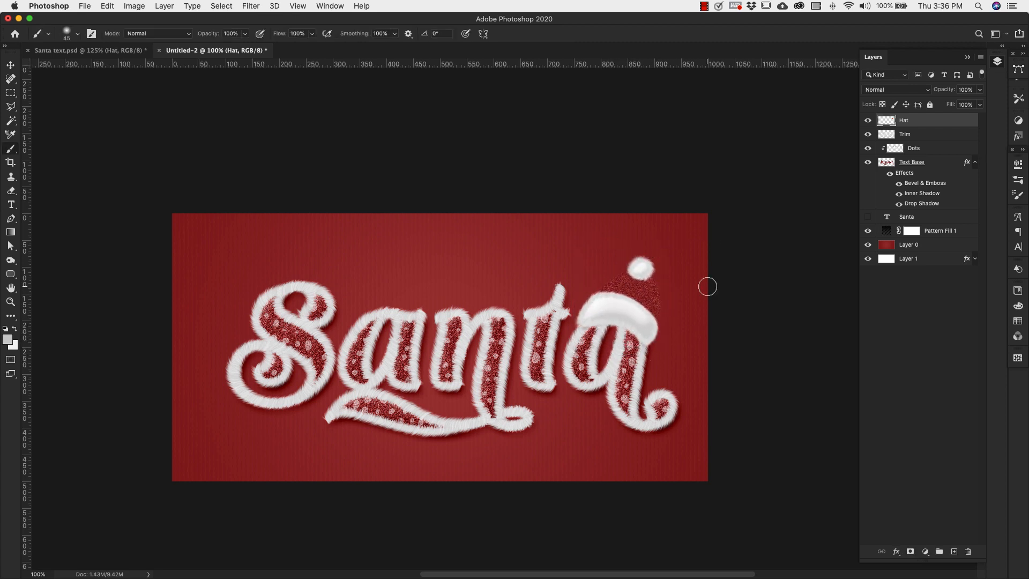
# - Duplicate the Hat layer beneath itself and give the copy a Linear Burn drop shadow: colour 2d0303, opacity 60%, angle 120°, distance 12 px, size 16 px
pyautogui.hscroll(1, 857, 186)
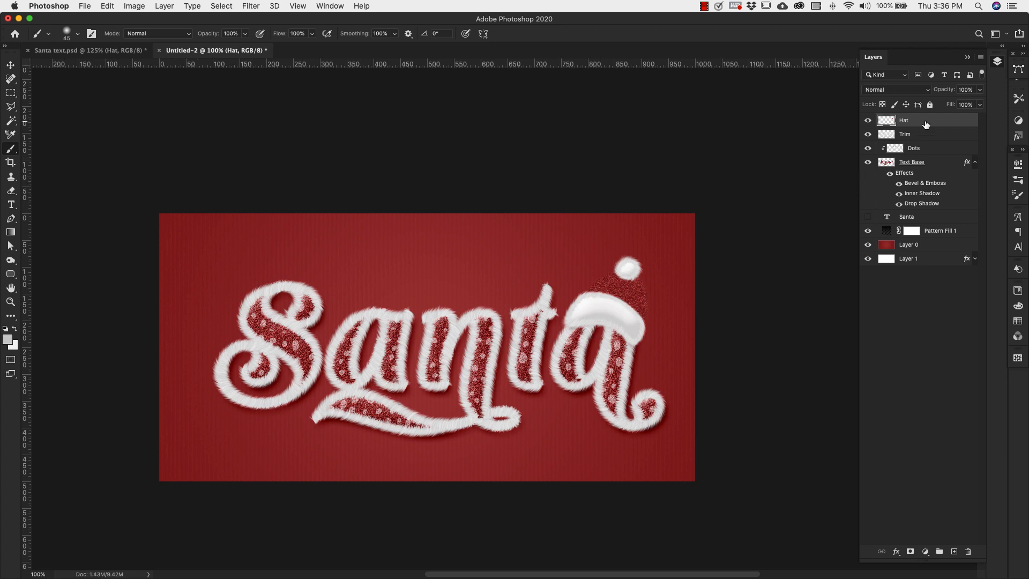
pyautogui.moveTo(926, 123); pyautogui.dragTo(913, 132)
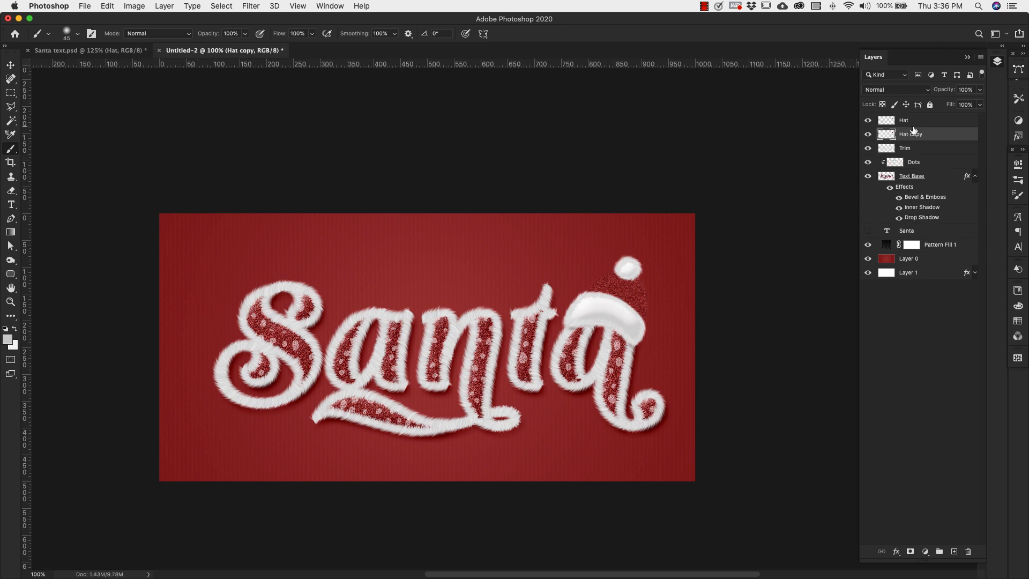
pyautogui.doubleClick(940, 135)
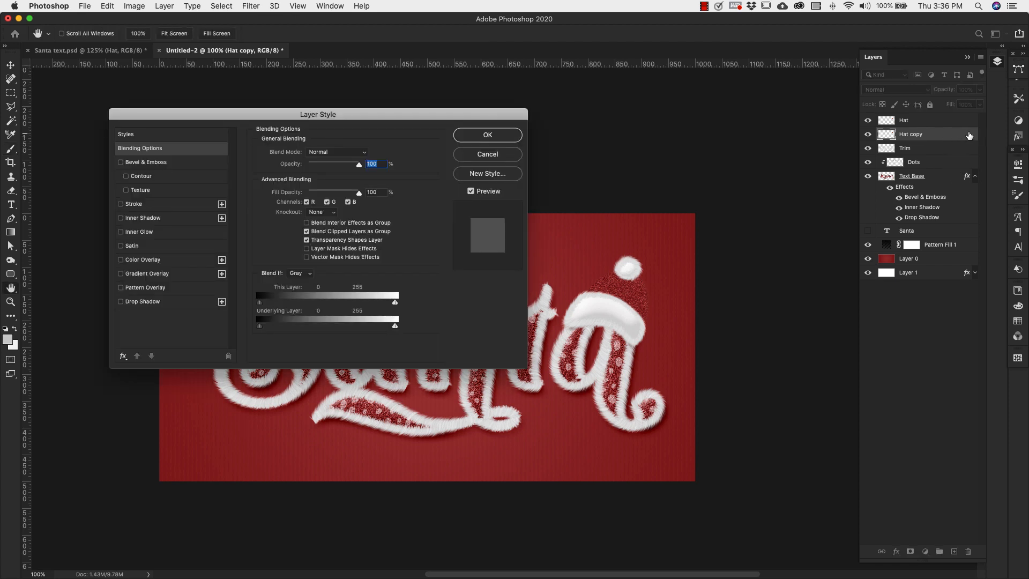
pyautogui.click(135, 302)
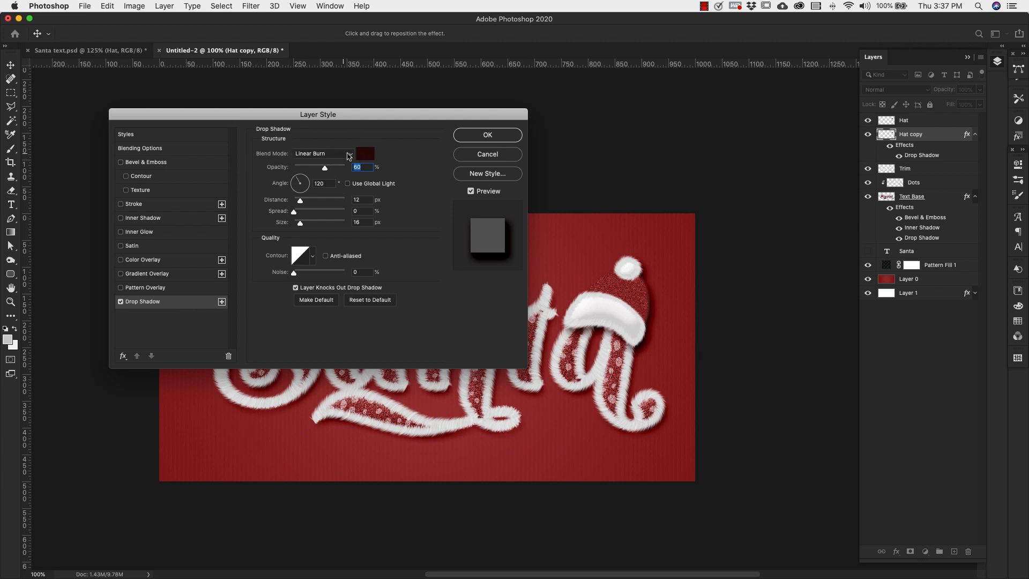
pyautogui.click(362, 156)
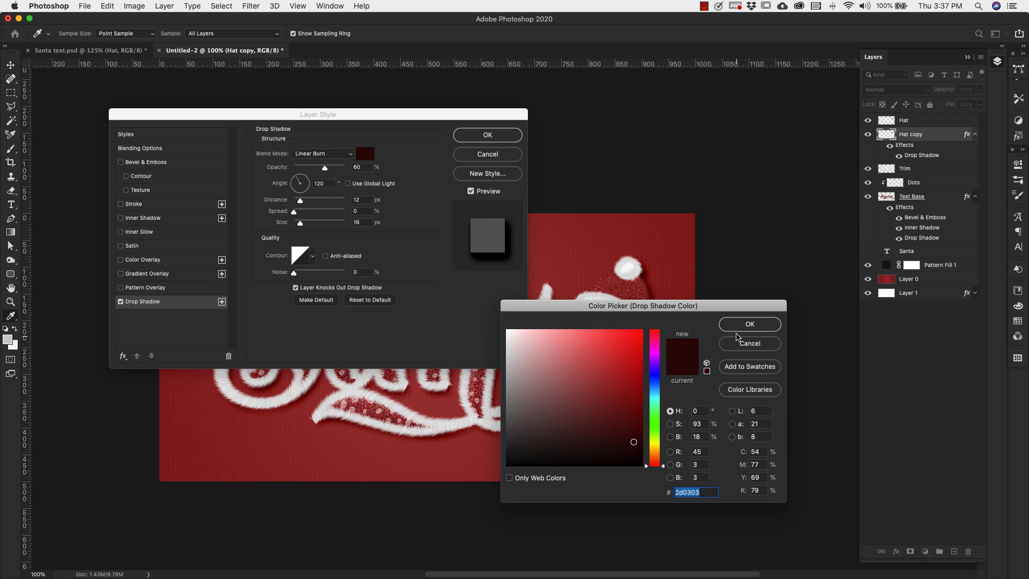
pyautogui.click(739, 325)
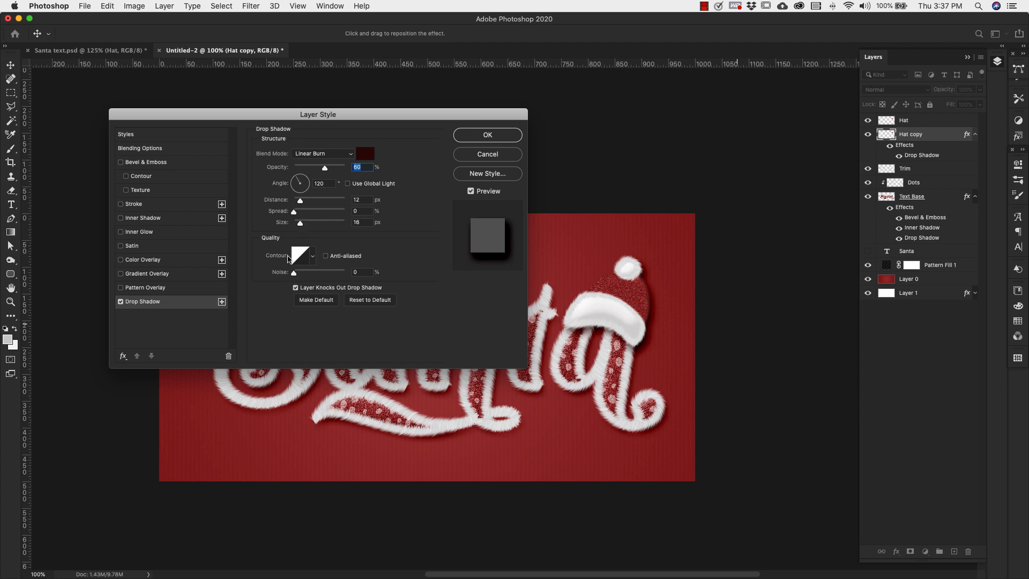
pyautogui.click(498, 137)
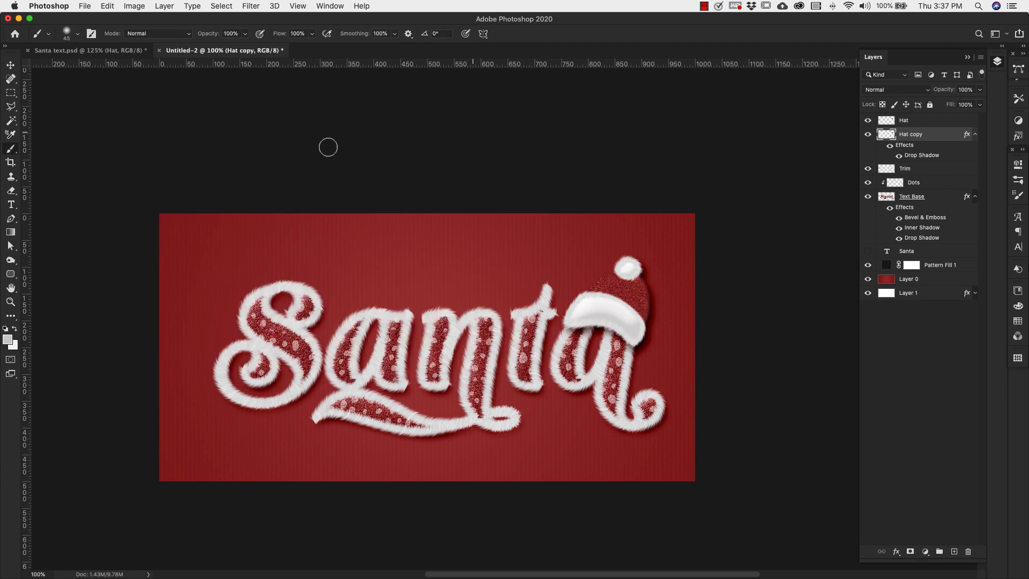
# - Add a layer mask to the Hat copy and set the layer's fill to 0%, comparing the shadow with the Hat layer hidden and shown
pyautogui.click(910, 552)
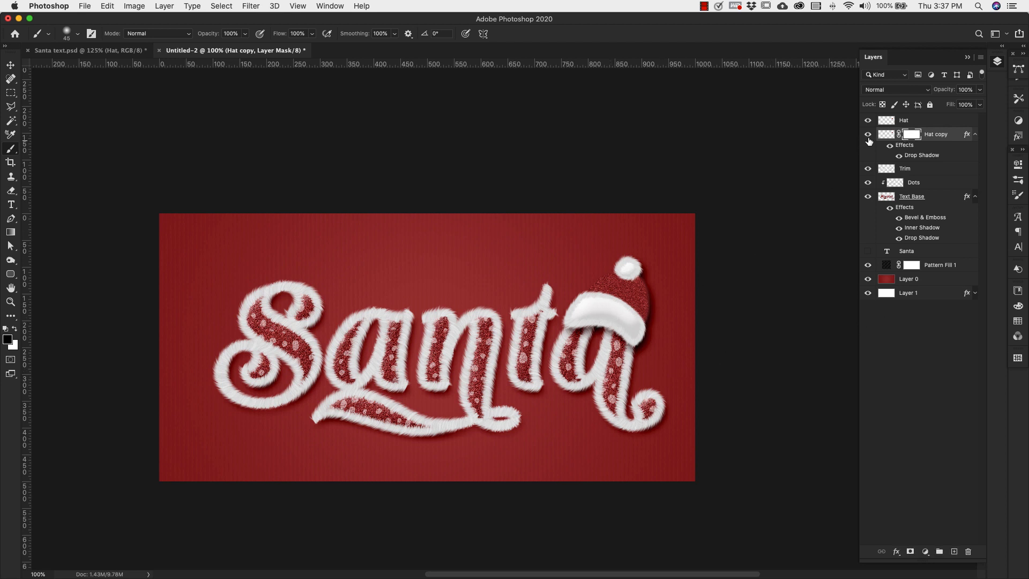
pyautogui.click(886, 134)
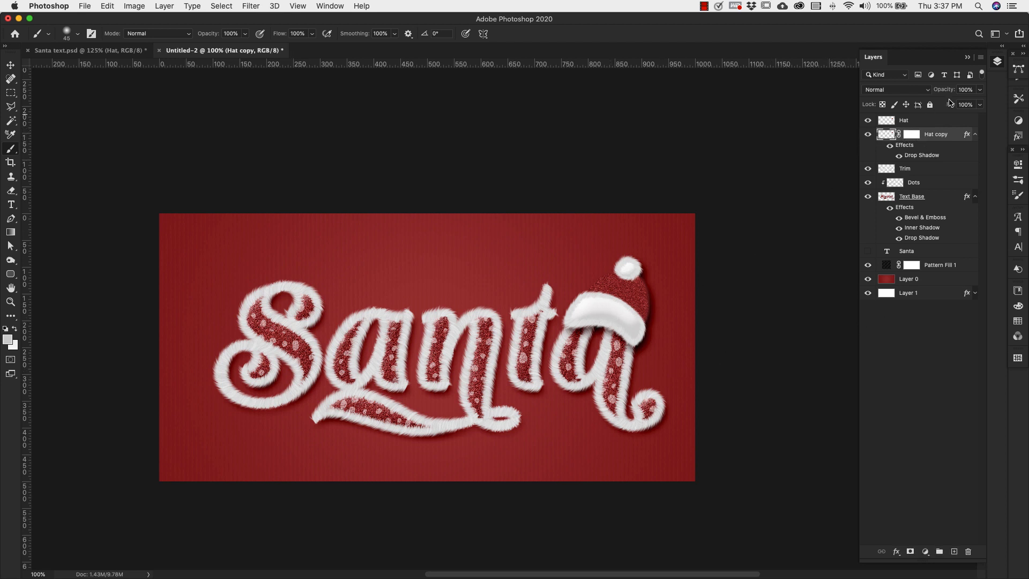
pyautogui.click(981, 105)
pyautogui.moveTo(980, 119); pyautogui.dragTo(967, 164)
pyautogui.click(868, 121)
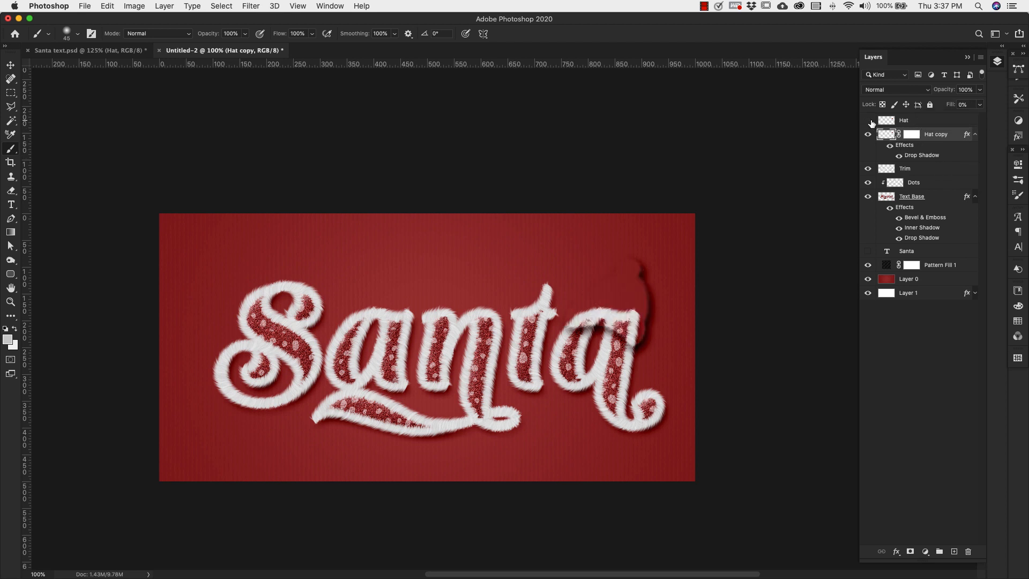
pyautogui.click(868, 121)
pyautogui.click(869, 121)
pyautogui.click(868, 121)
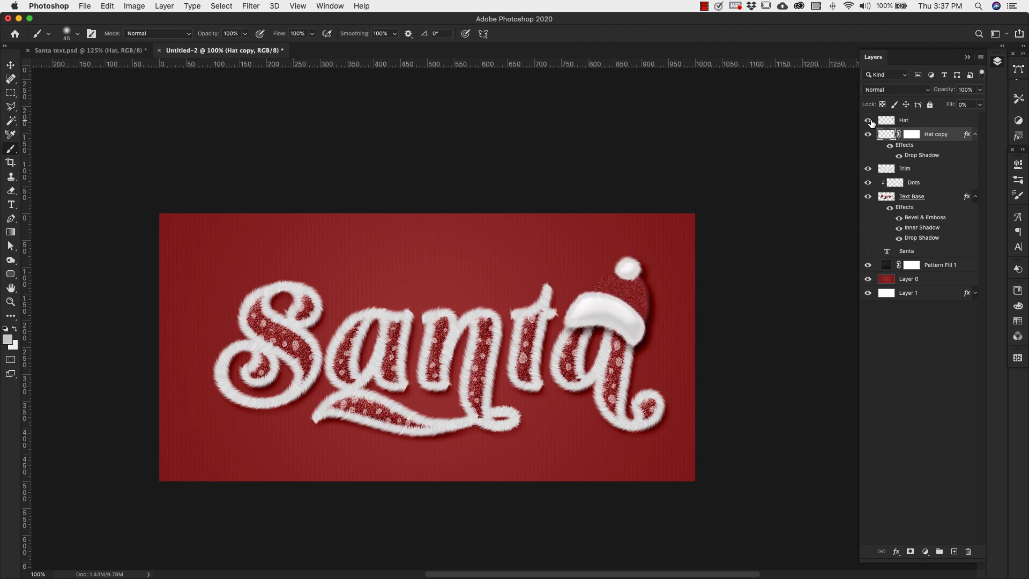
# - With the Hat layer hidden, mask out stray hat shadow around the final "a" on the Hat copy's mask using a black 45 px Soft Round brush
pyautogui.click(868, 121)
pyautogui.click(915, 136)
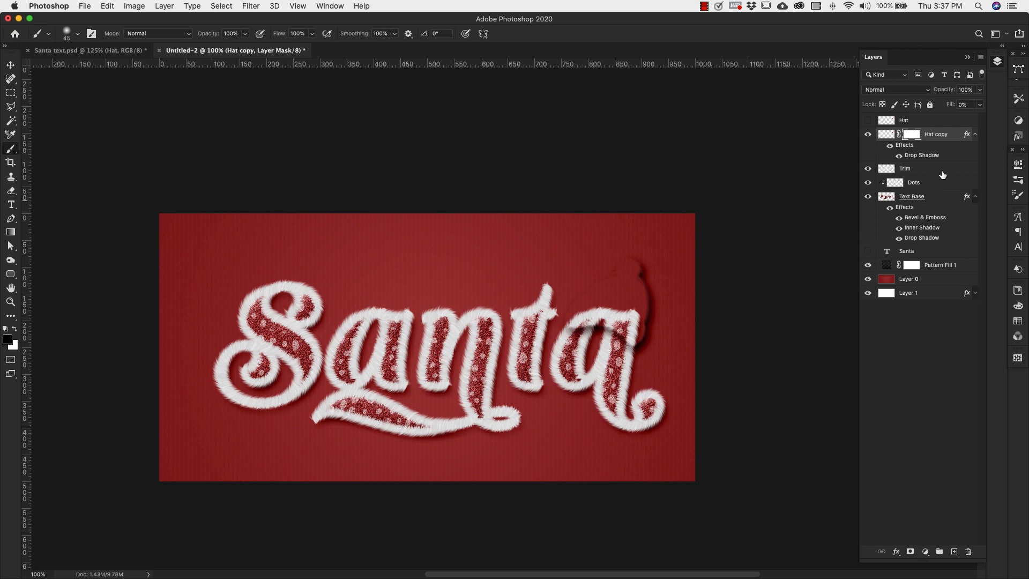
pyautogui.click(1016, 182)
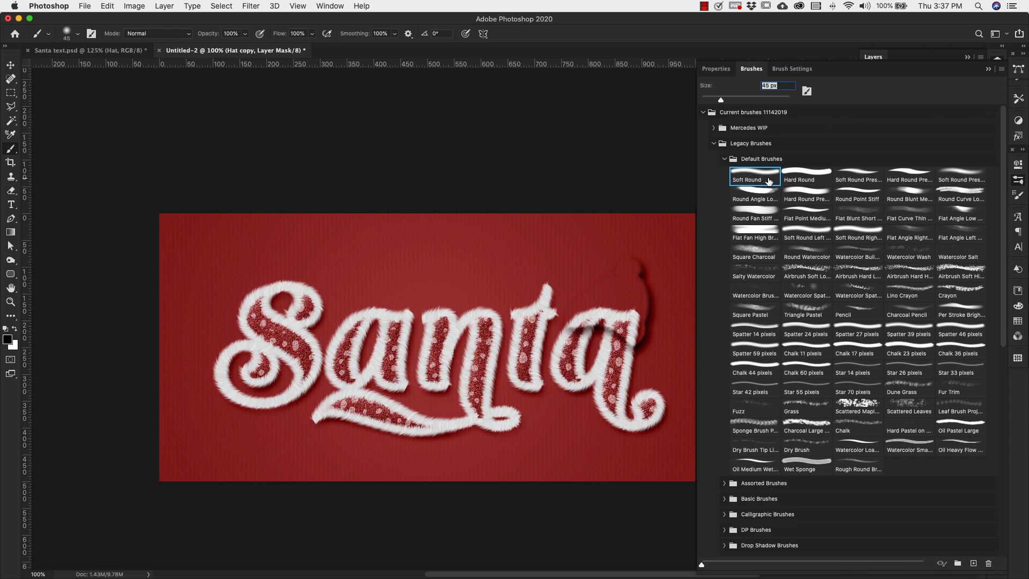
pyautogui.click(988, 68)
pyautogui.moveTo(622, 327)
pyautogui.mouseDown()
pyautogui.moveTo(585, 343)
pyautogui.moveTo(578, 318)
pyautogui.moveTo(568, 339)
pyautogui.moveTo(582, 321)
pyautogui.moveTo(570, 339)
pyautogui.moveTo(583, 323)
pyautogui.moveTo(573, 331)
pyautogui.moveTo(605, 331)
pyautogui.moveTo(583, 338)
pyautogui.moveTo(580, 319)
pyautogui.moveTo(633, 316)
pyautogui.mouseUp()
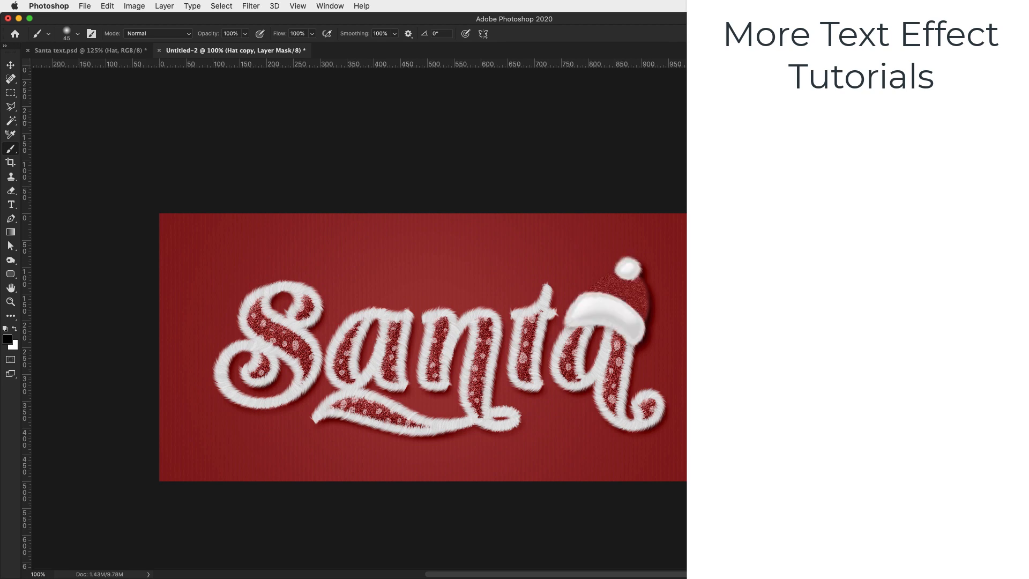